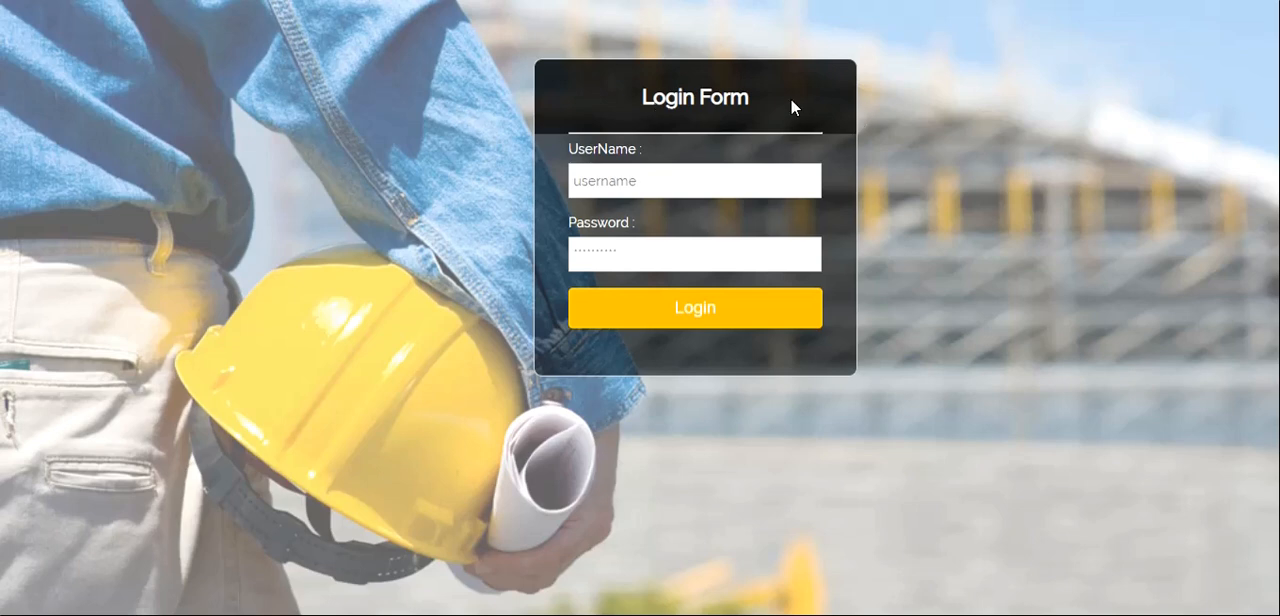
- Log in with the saved account username and the account password
left_click(654, 190)
left_click(655, 190)
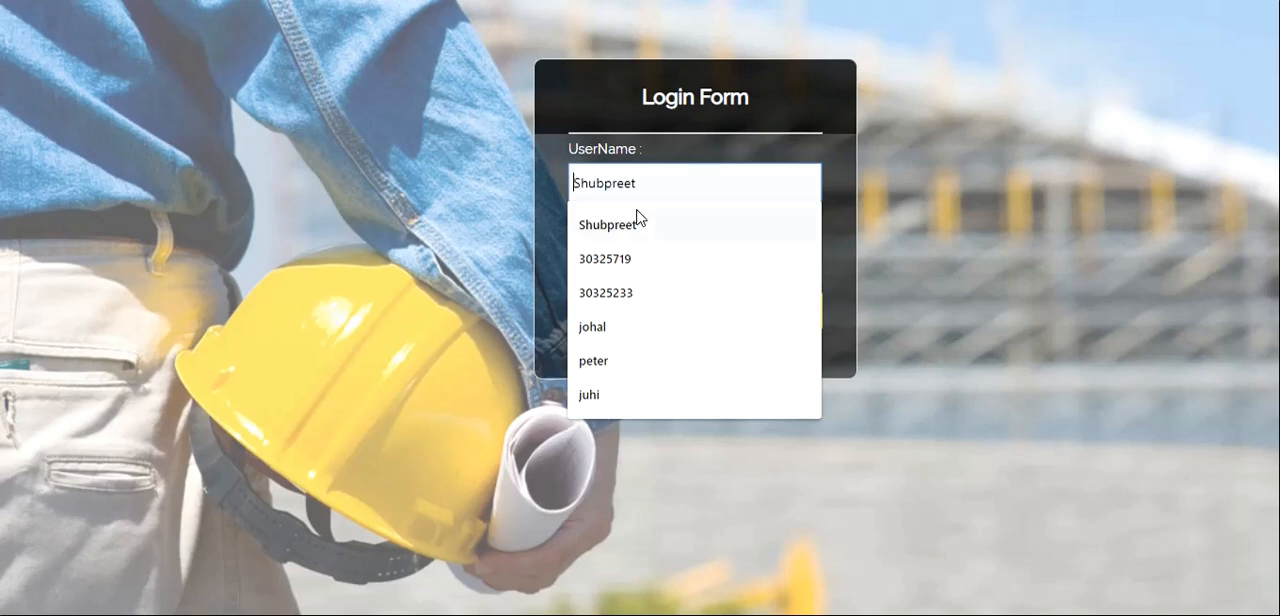
left_click(638, 220)
left_click(621, 245)
type("•••")
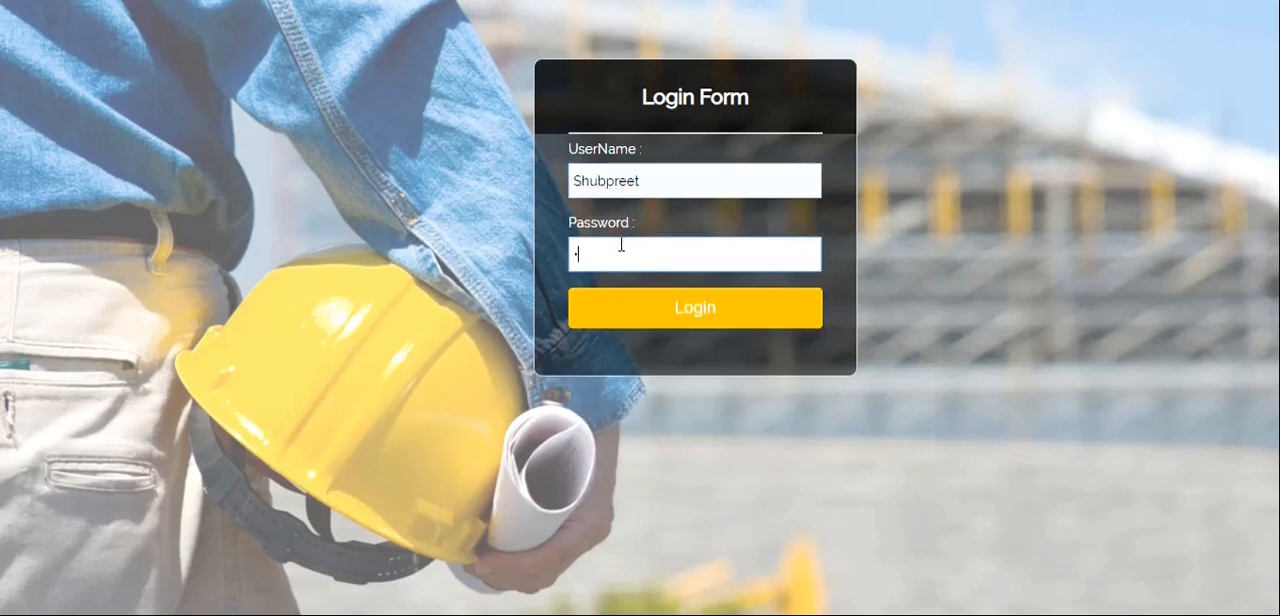
type("•••••")
left_click(698, 318)
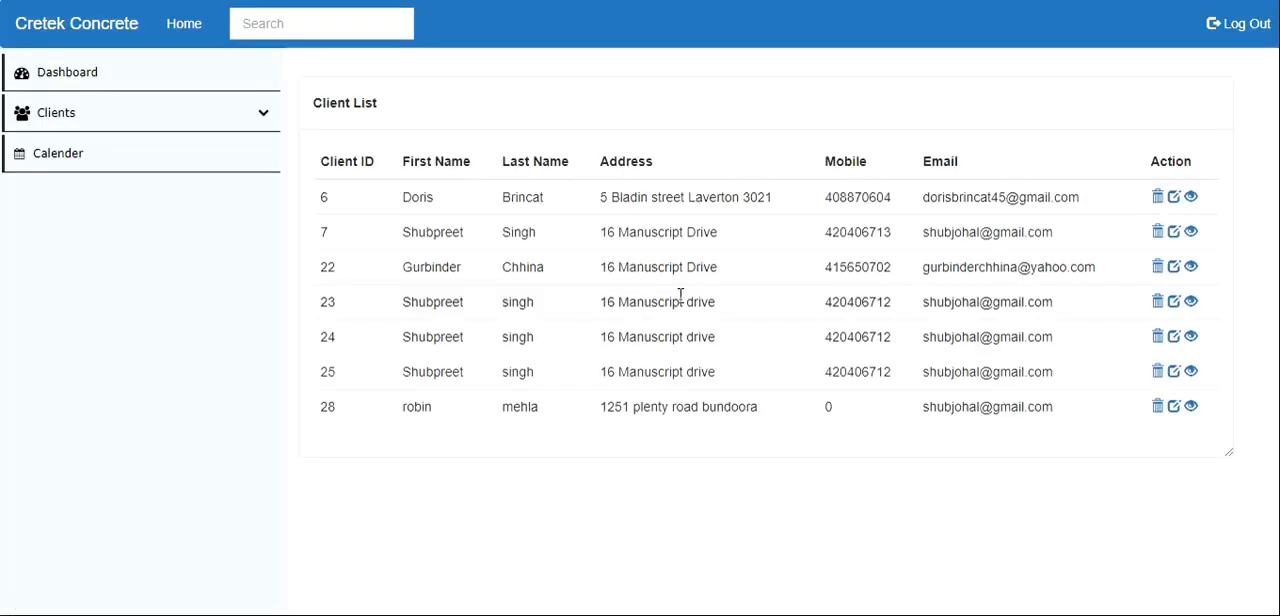
key("XF86MonBrightnessUp")
key("XF86MonBrightnessUp")
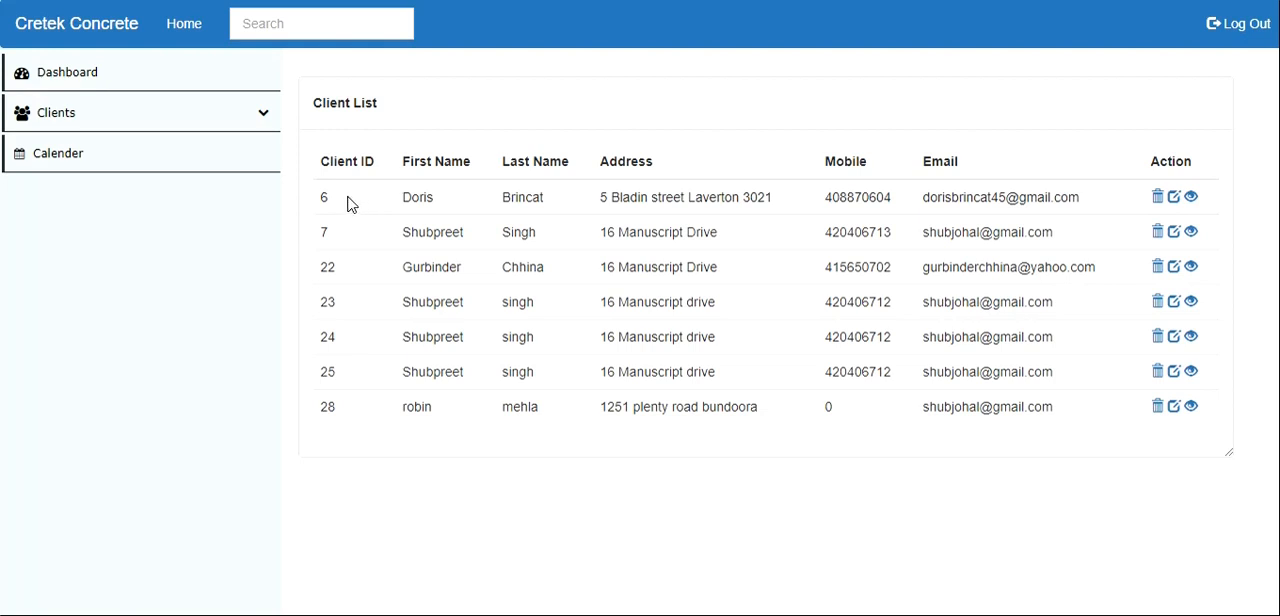
- Add a new client using the first saved autofill profile for name, address, mobile number and email
left_click(160, 108)
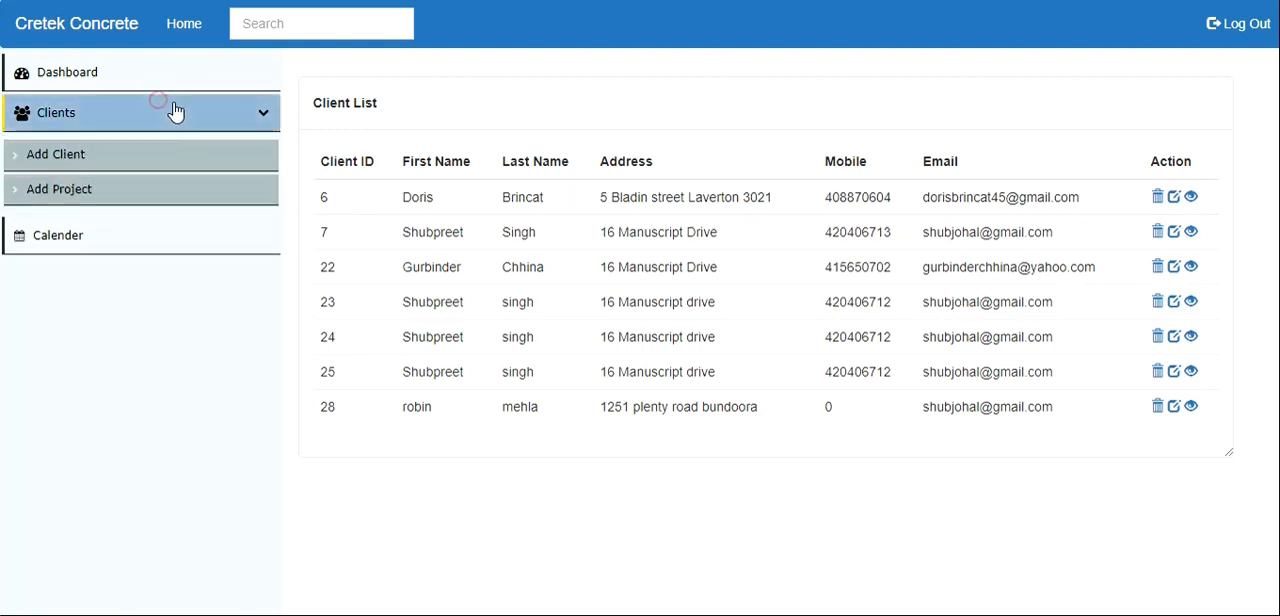
left_click(36, 152)
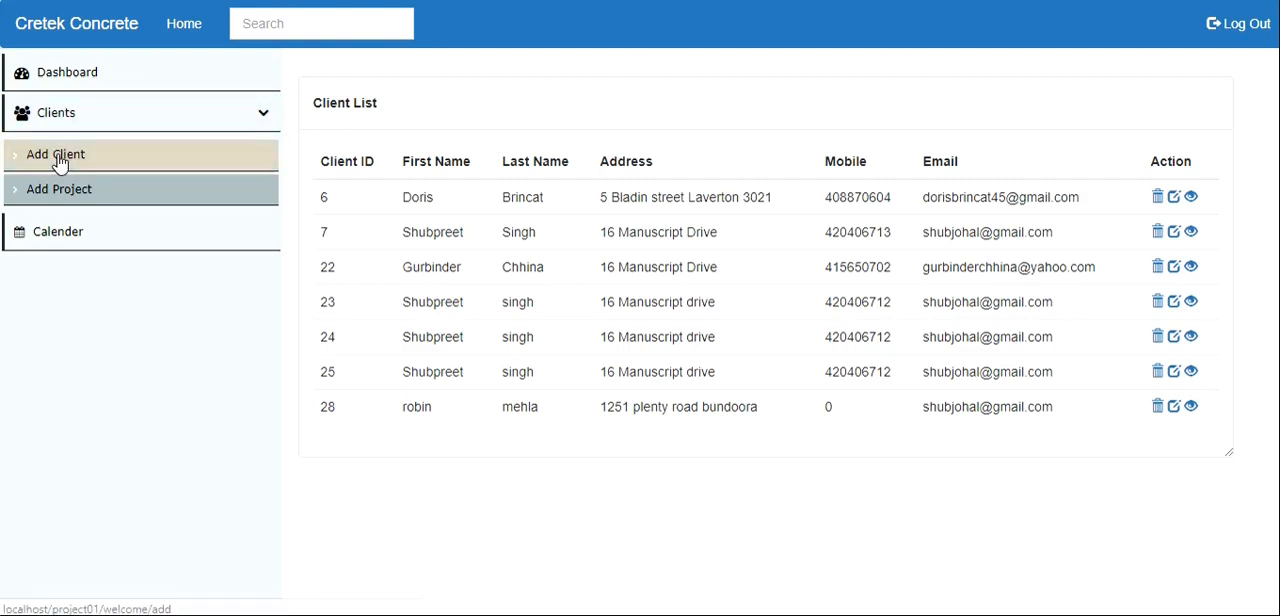
left_click(58, 158)
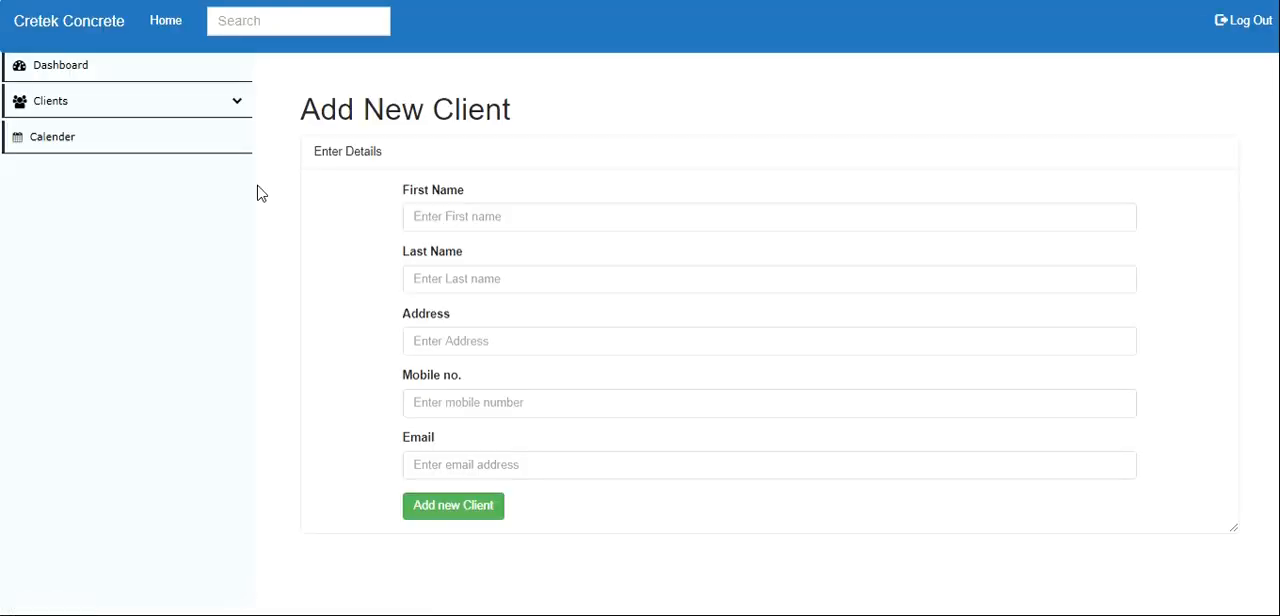
left_click(505, 219)
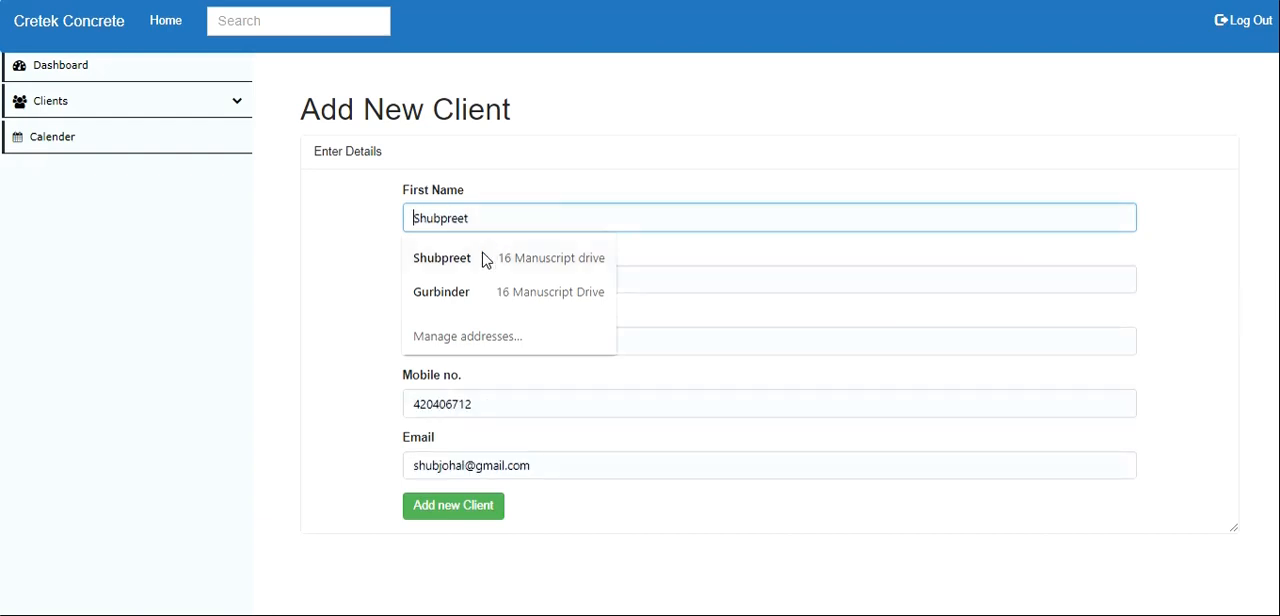
left_click(483, 259)
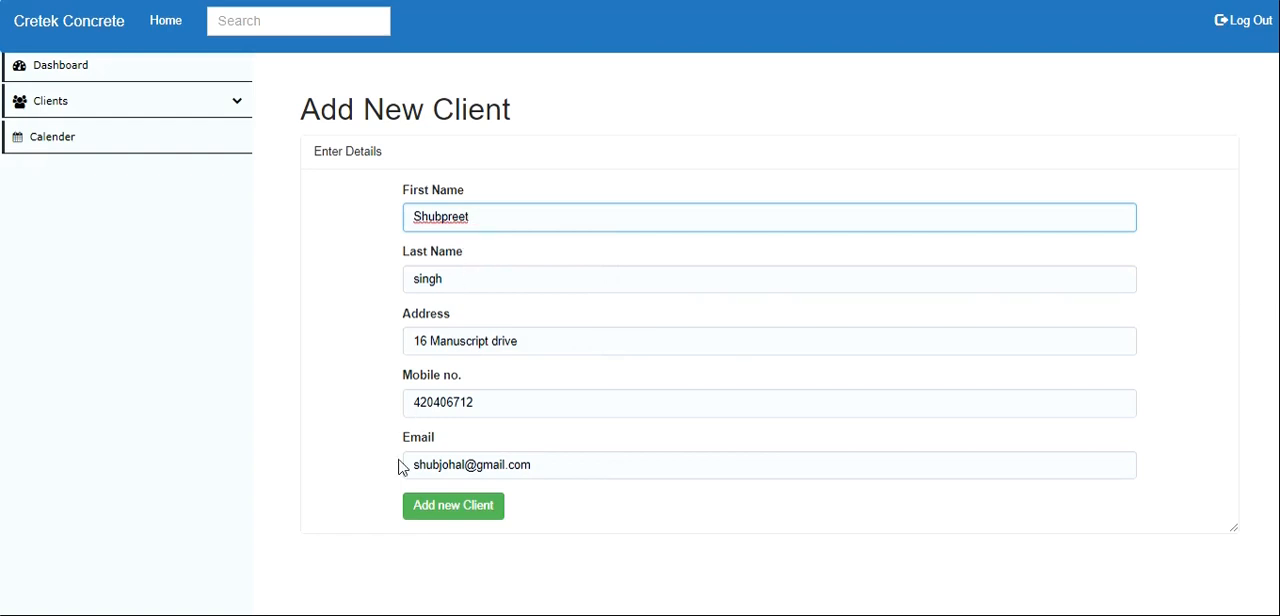
left_click(473, 513)
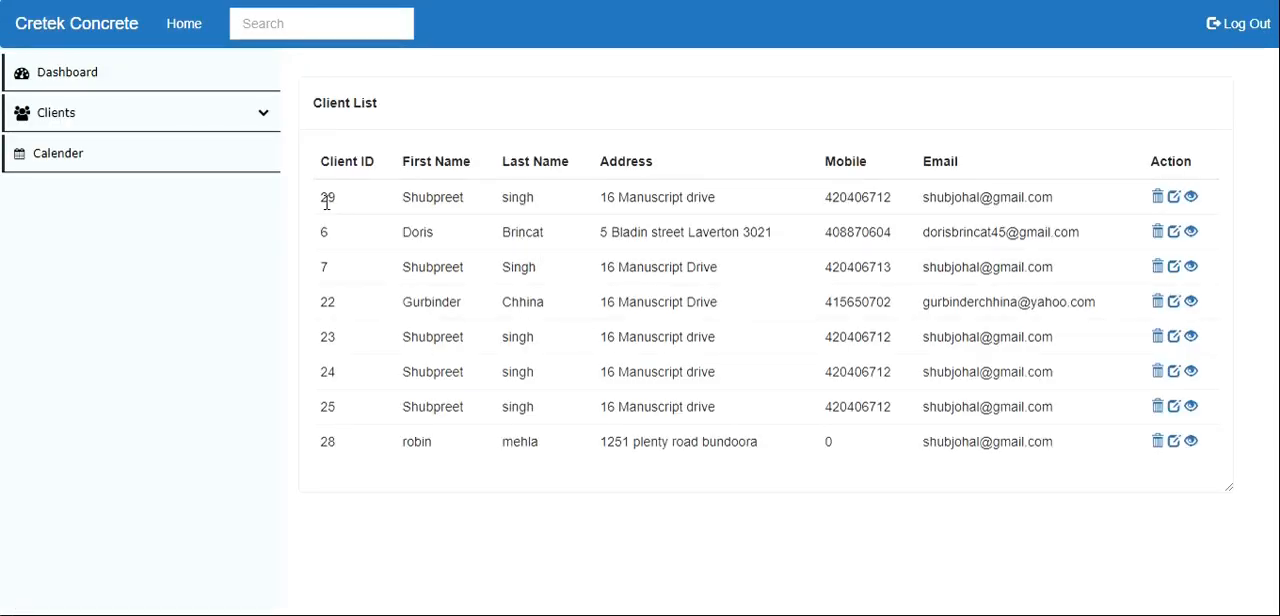
- Delete the newly added client record from the client list and accept the deletion
left_click_drag(320, 198, 1135, 218)
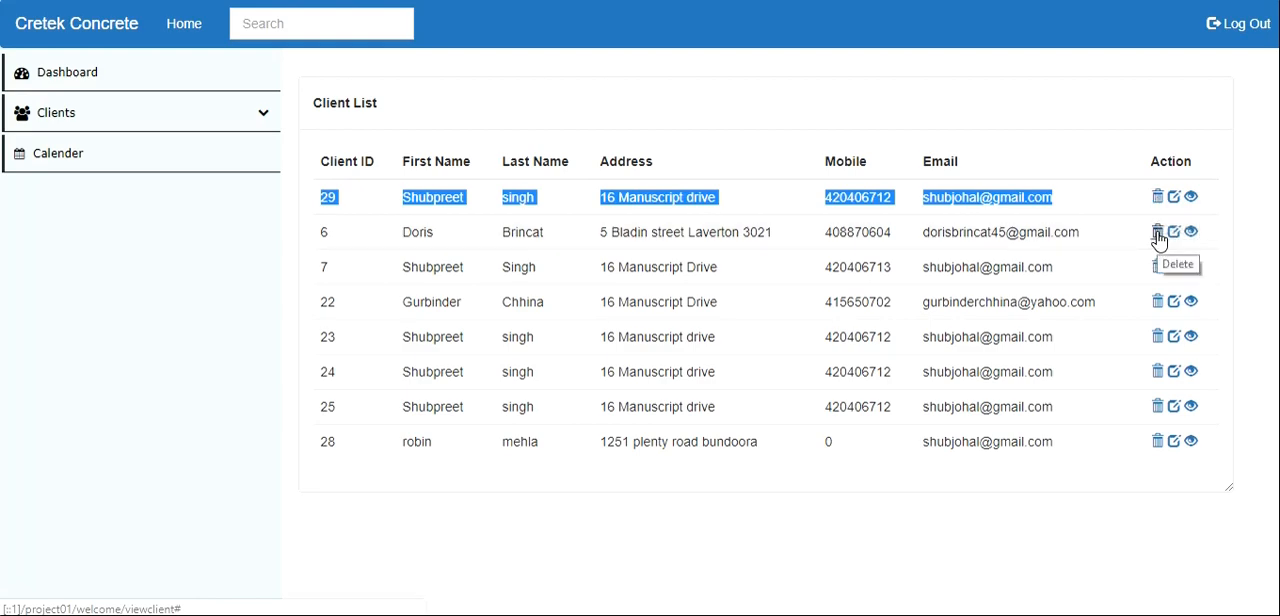
left_click(1158, 442)
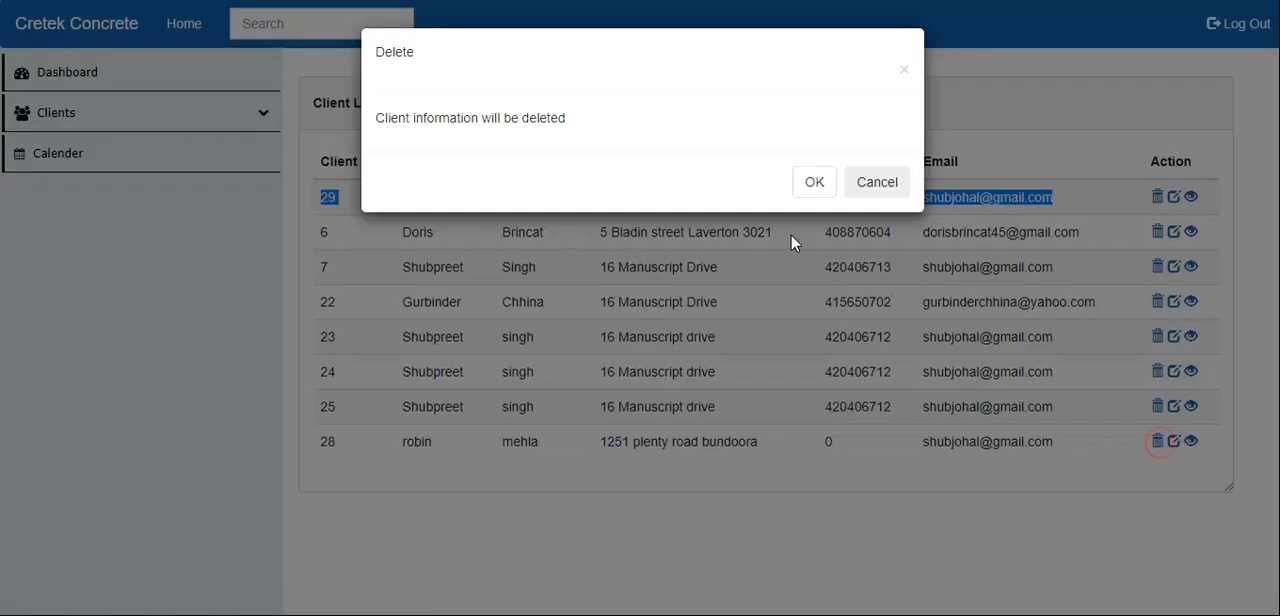
left_click(814, 184)
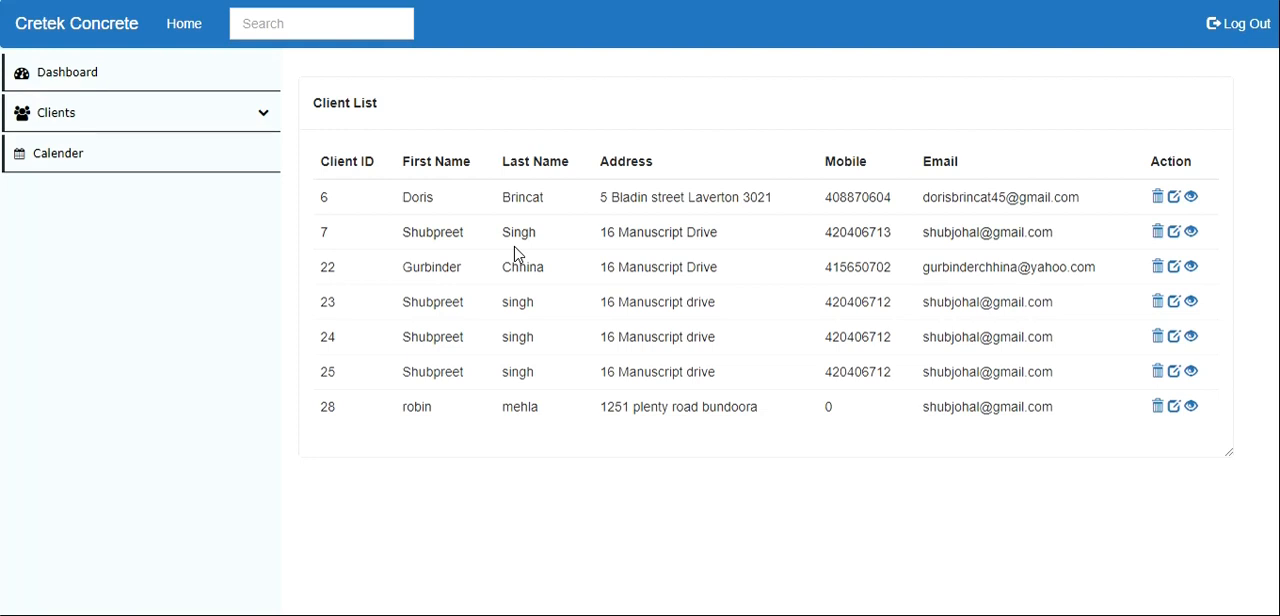
- Start a new project entry and give it the title "New project"
left_click(106, 116)
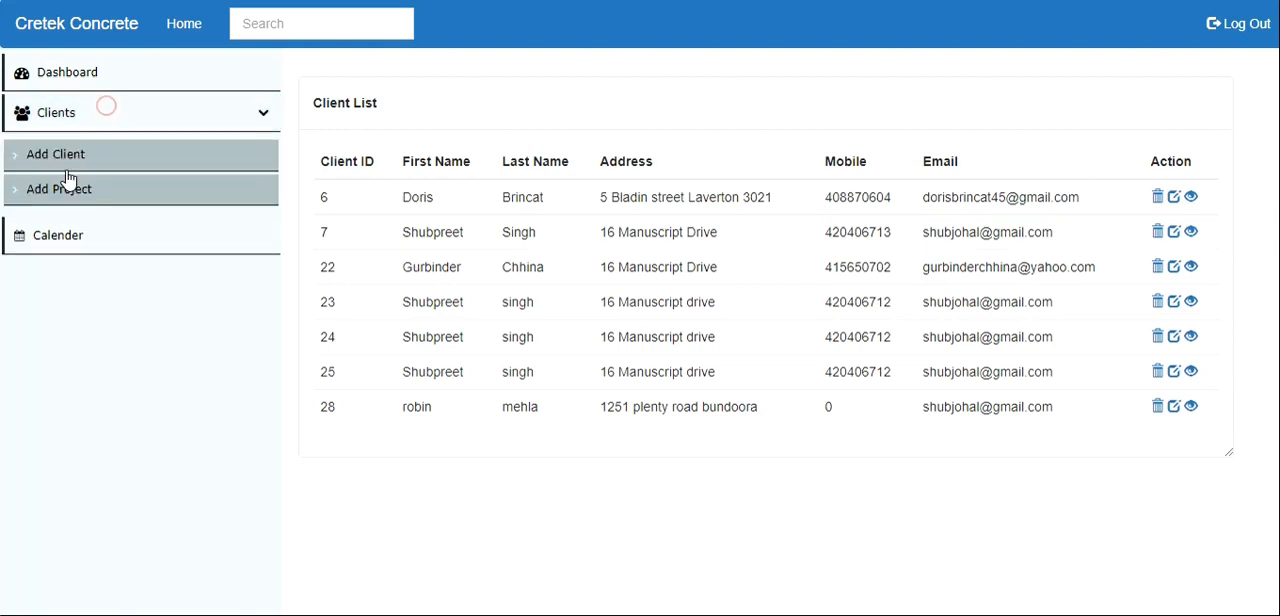
left_click(31, 196)
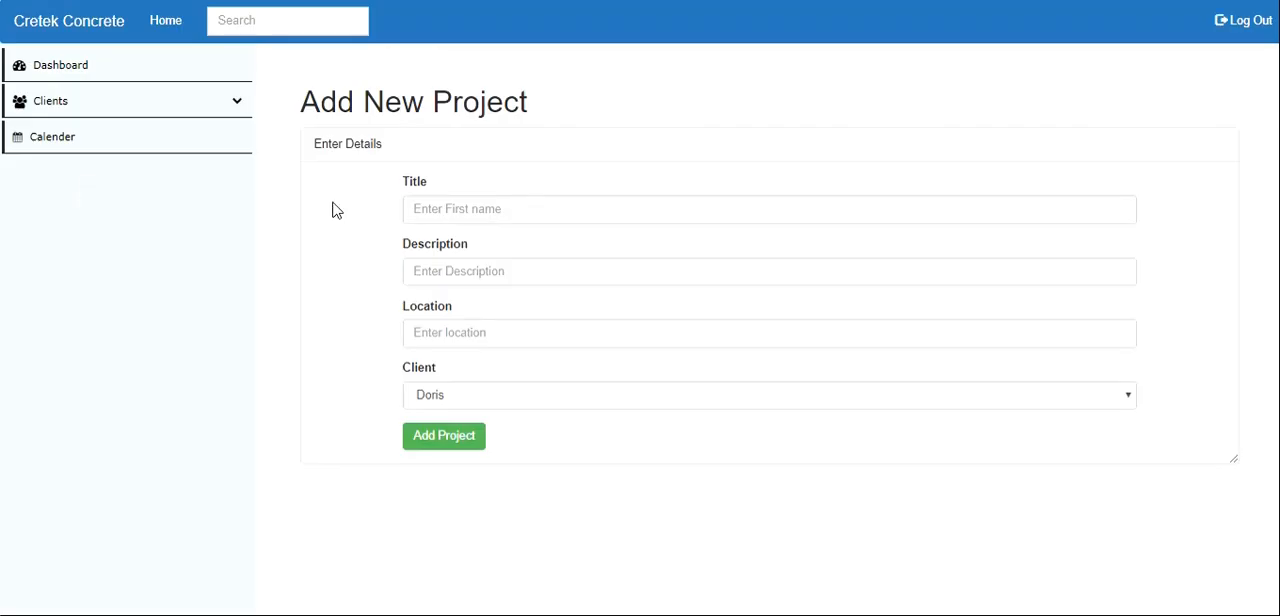
left_click(454, 210)
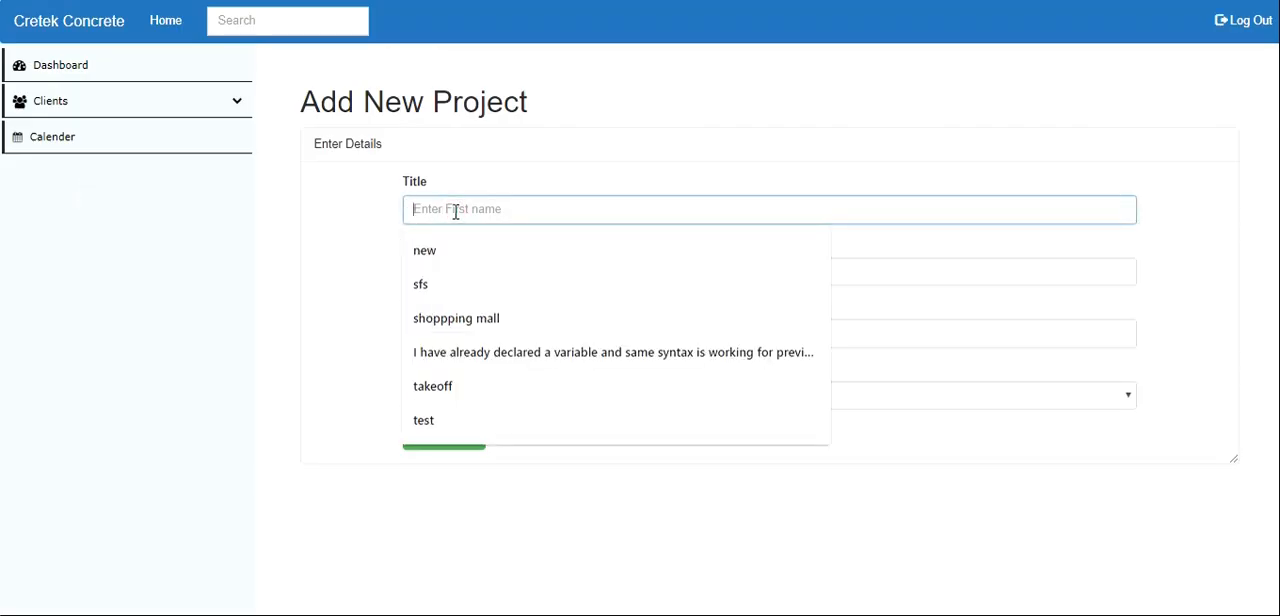
type("New ")
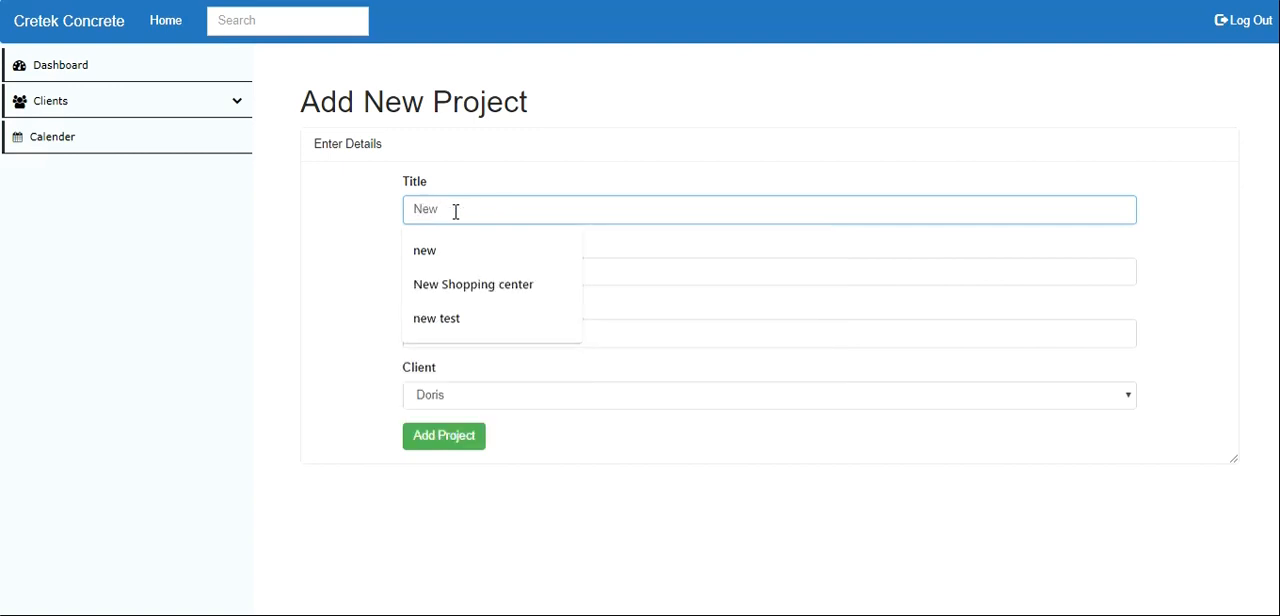
type("project")
key("Tab")
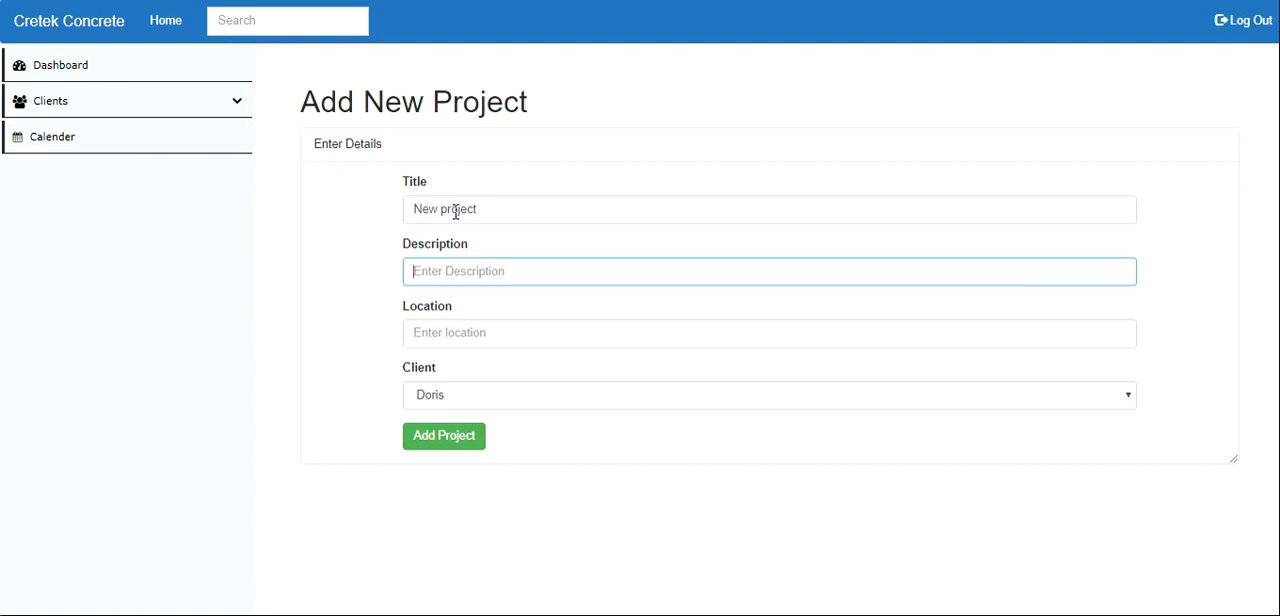
- Enter "This is for a new builidng" as the project description
type("Thi")
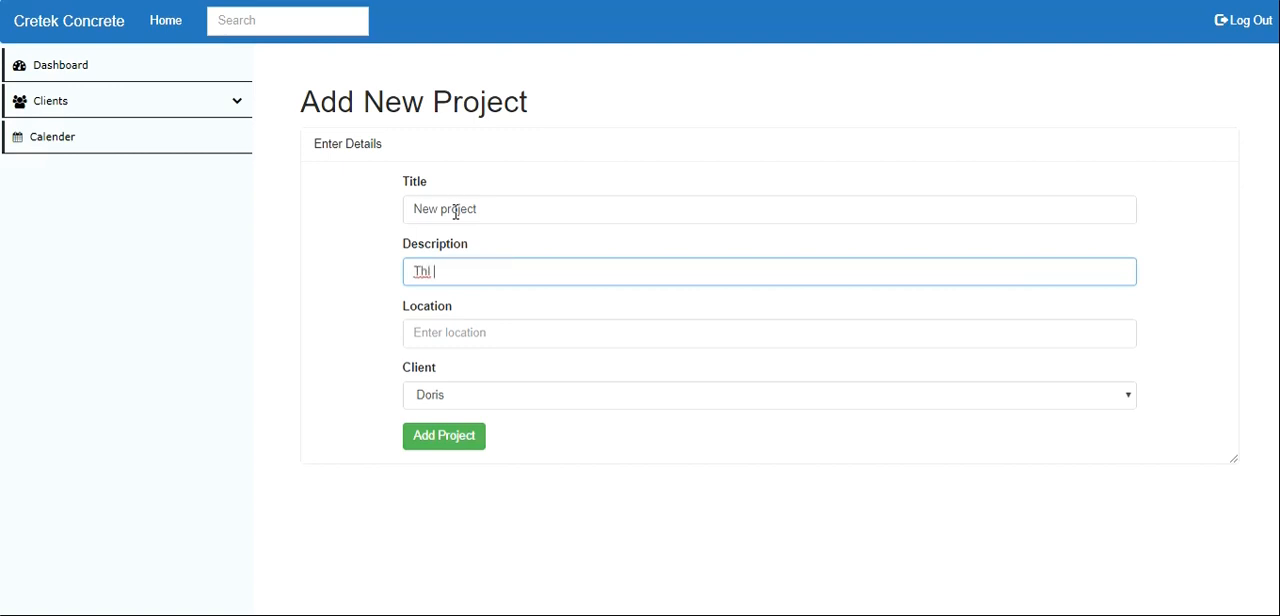
key("BackSpace")
key("BackSpace")
type("his is for n")
type(" new builidng")
key("Tab")
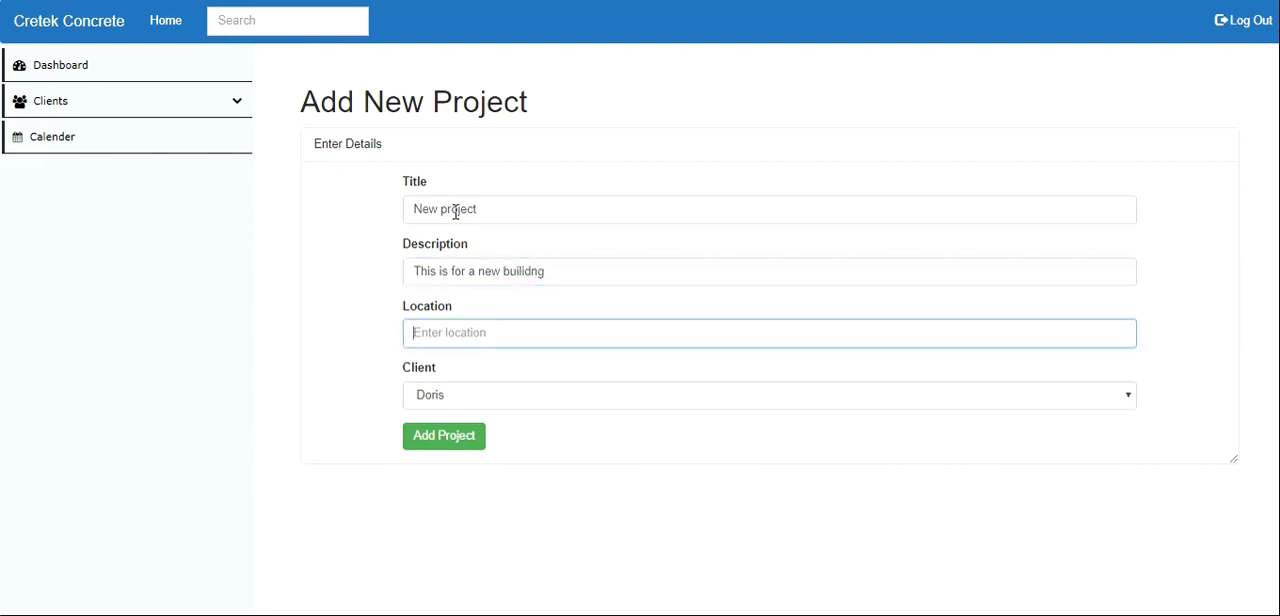
- Fill in the project location with the saved full street address, assign the second client listed, and submit the project
type("16")
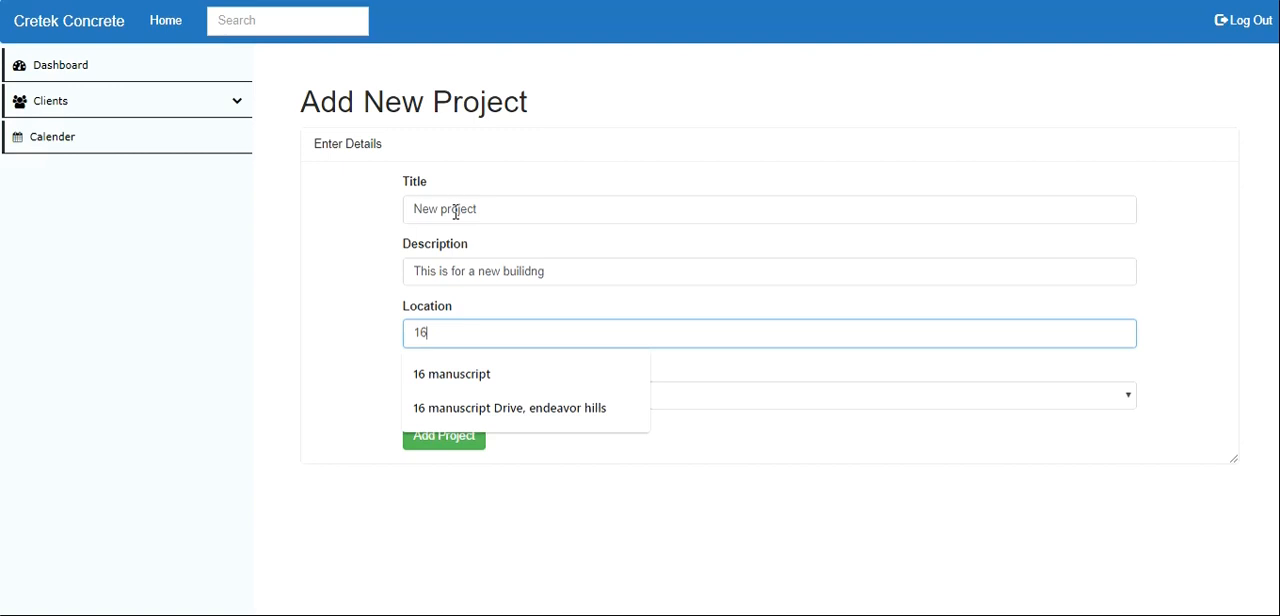
type(" Macn")
left_click(418, 408)
left_click(444, 400)
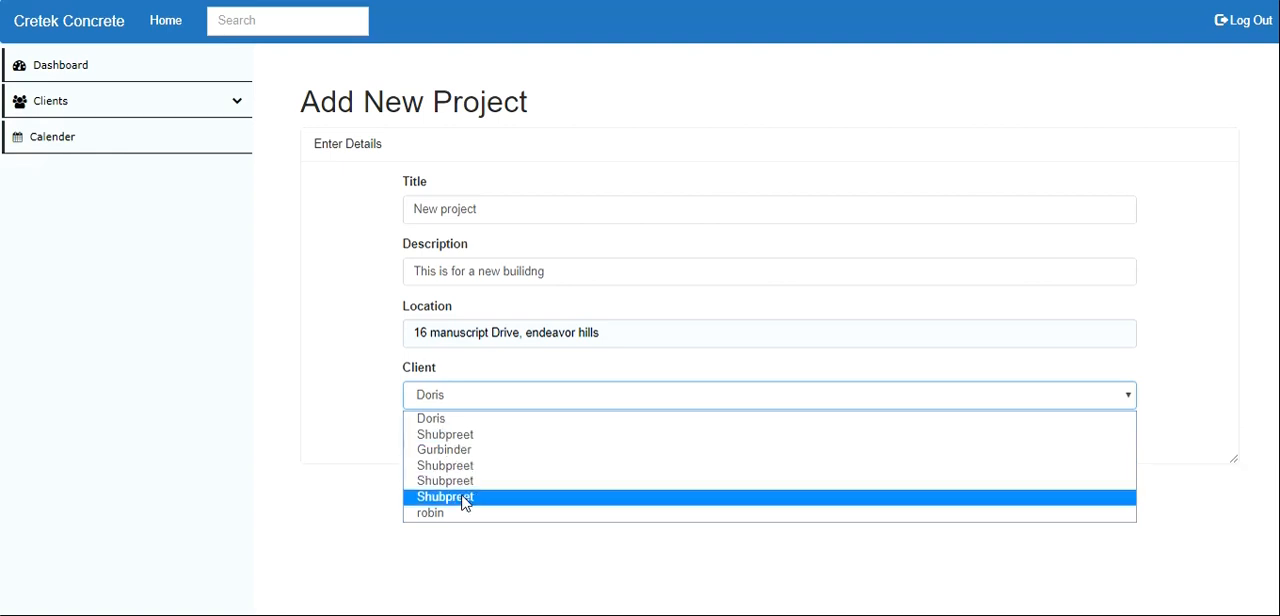
left_click(459, 435)
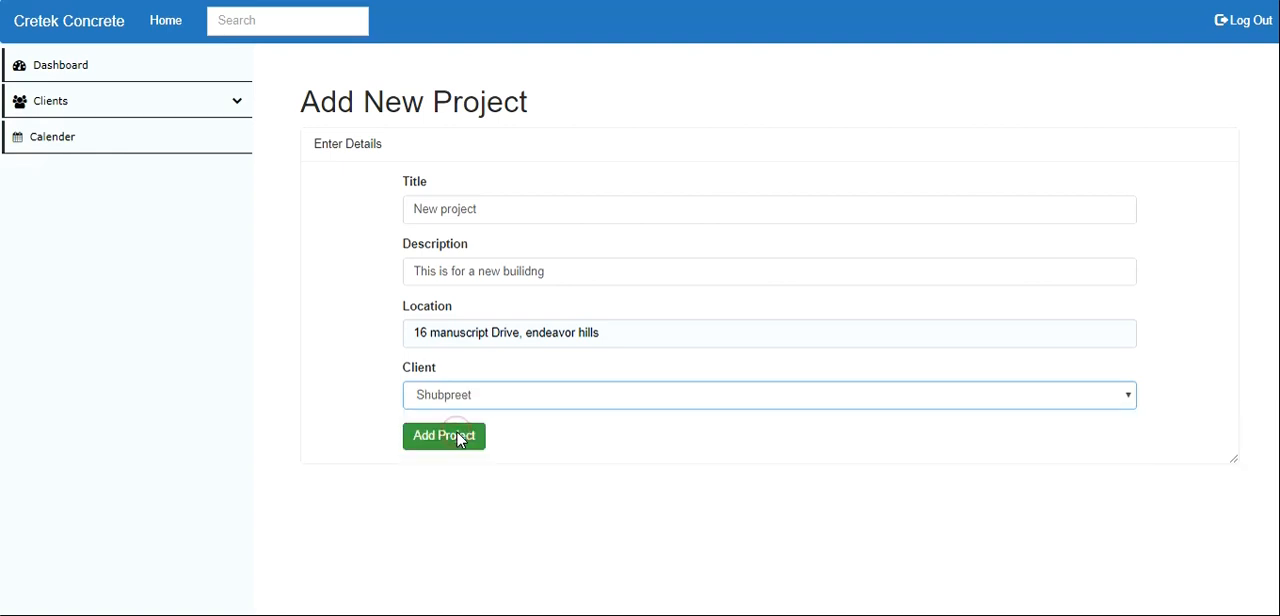
left_click(459, 437)
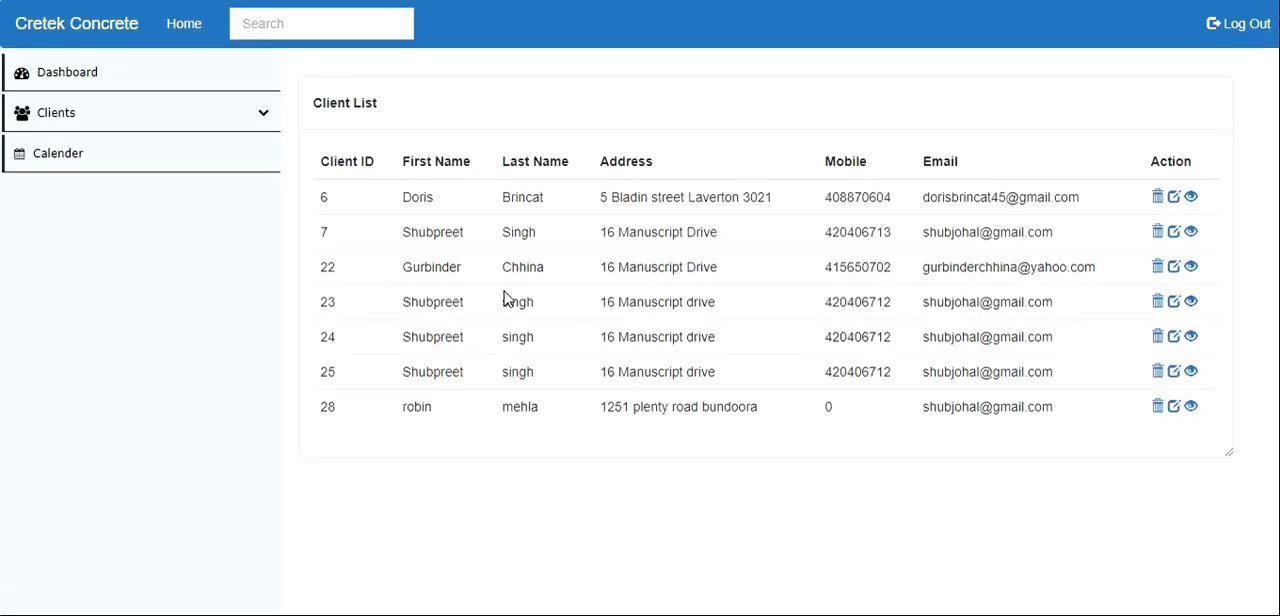
- Look through several clients' project lists for the new project, and check its title and client ID
left_click(1186, 302)
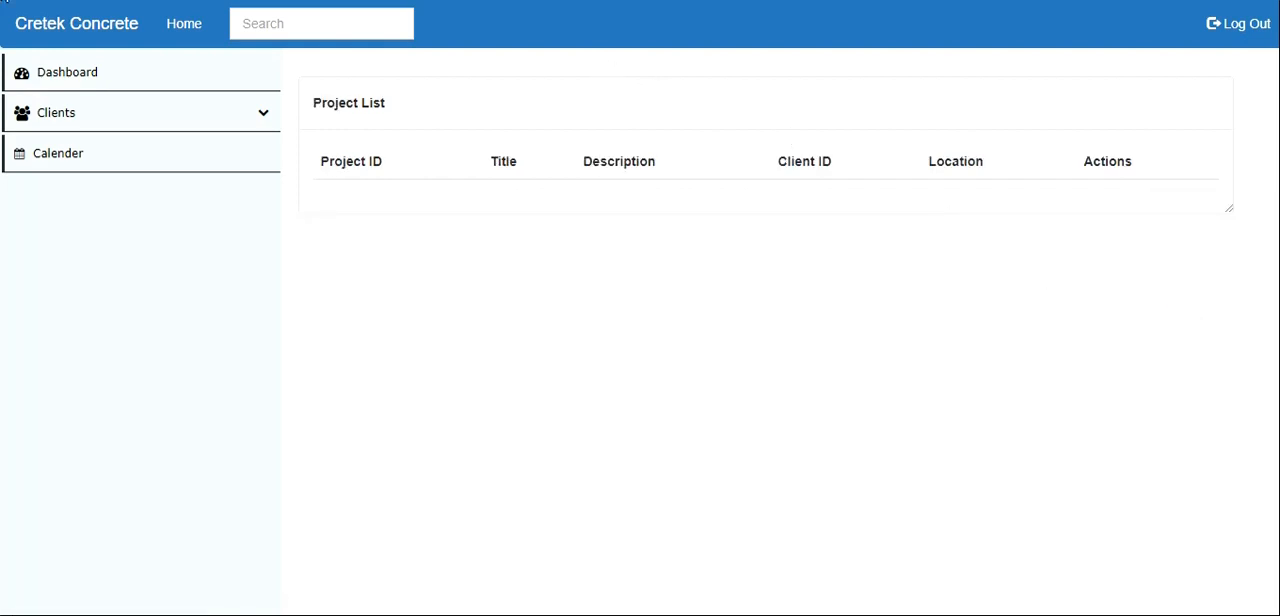
left_click(182, 40)
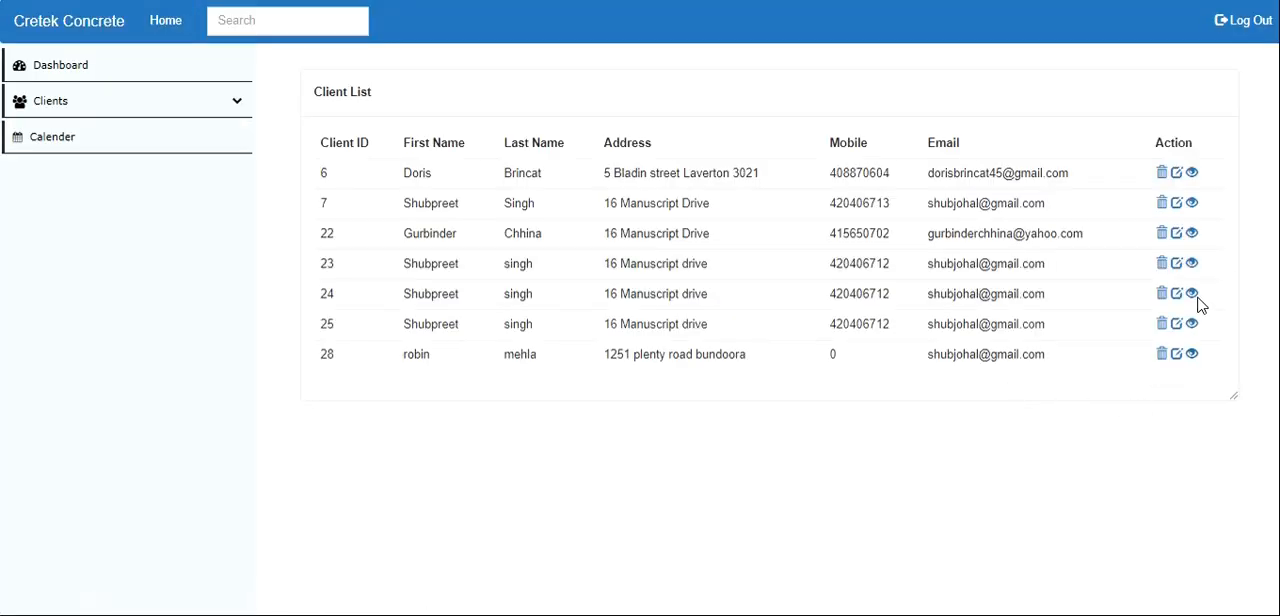
left_click(1194, 298)
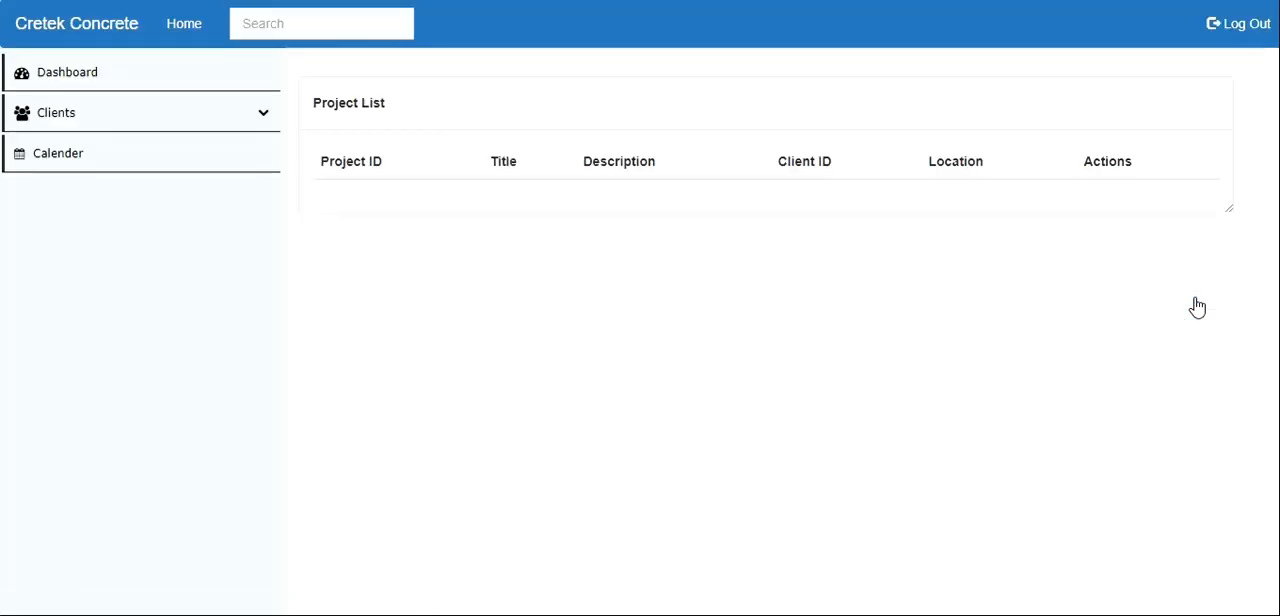
left_click(193, 24)
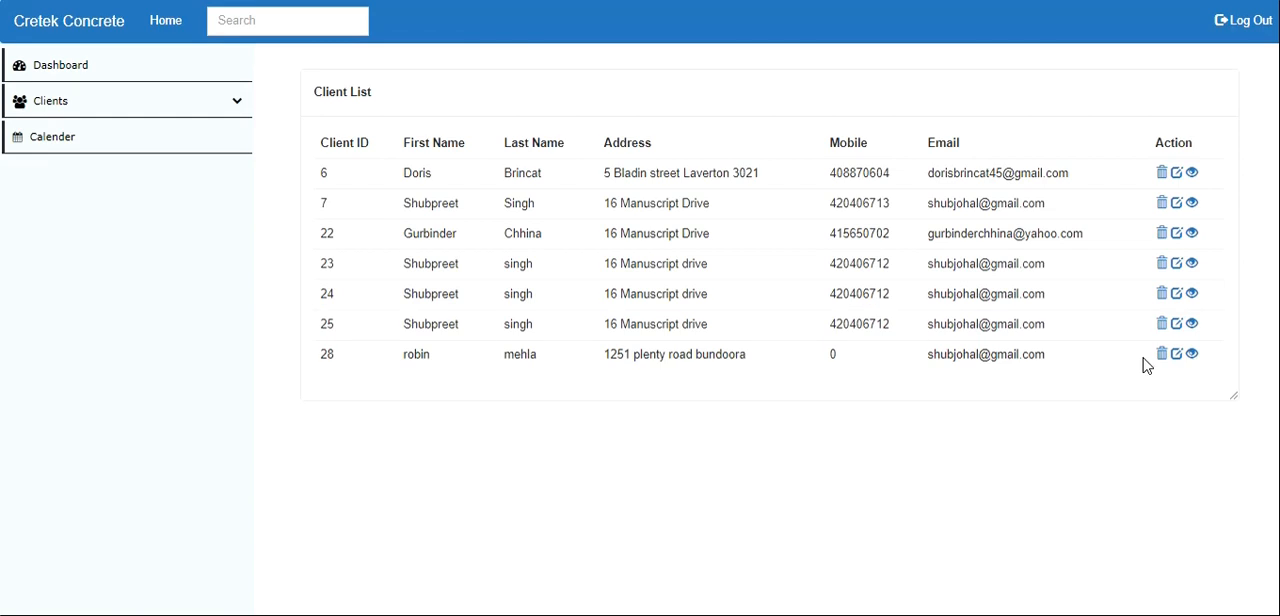
left_click(1192, 324)
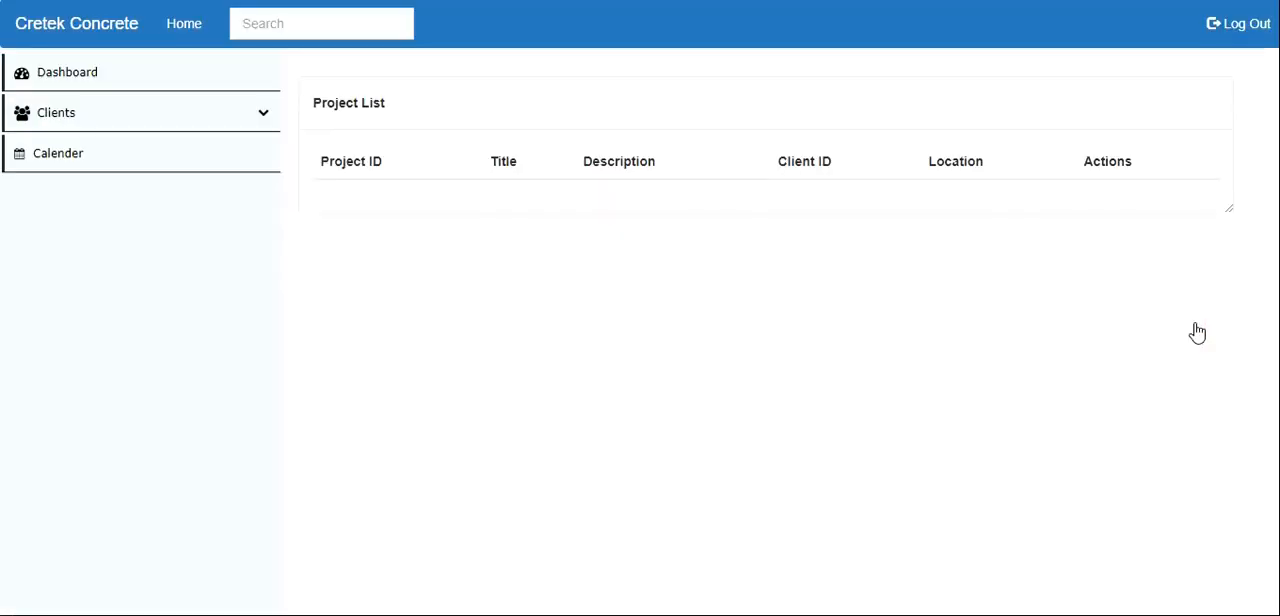
left_click(180, 42)
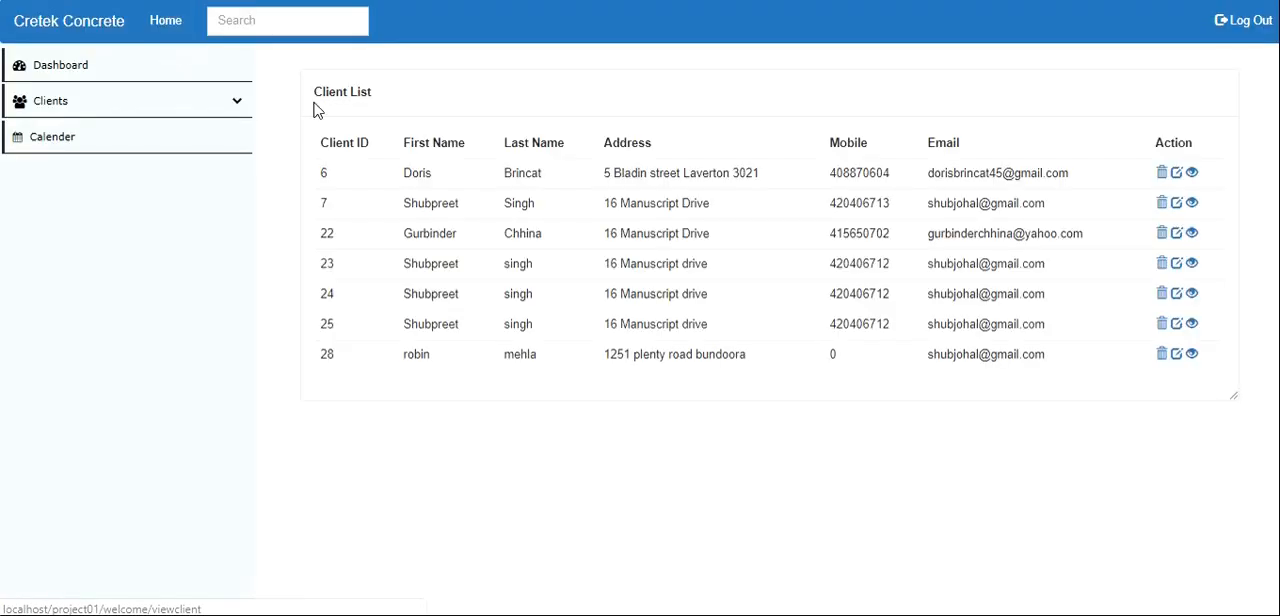
left_click(1194, 206)
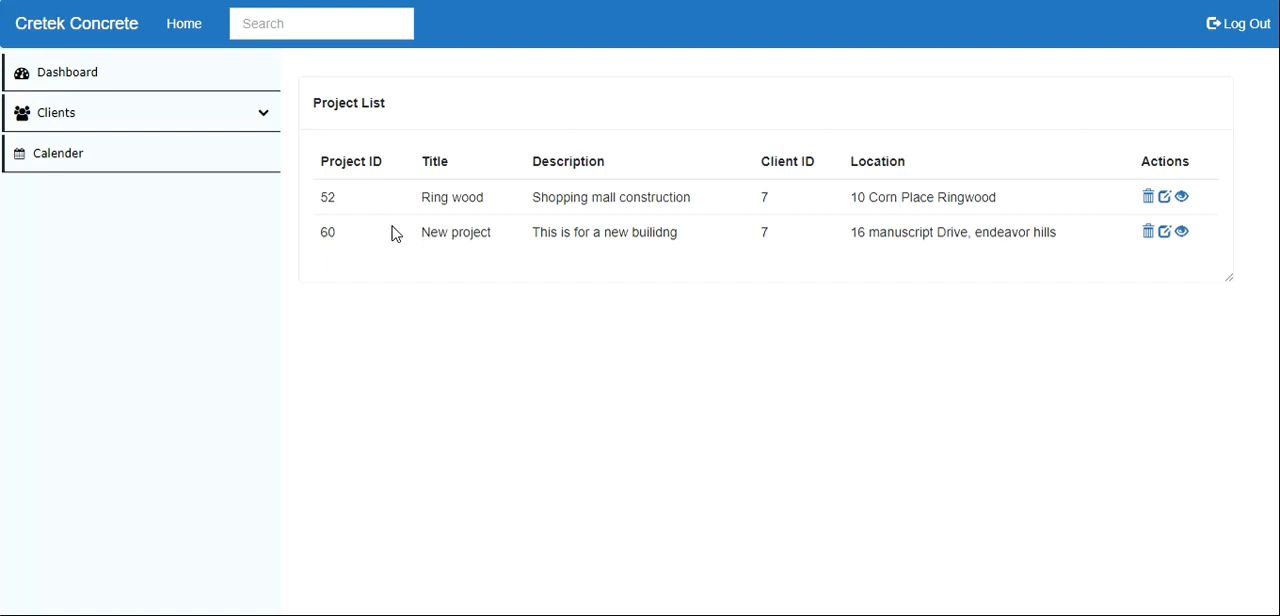
left_click_drag(401, 234, 515, 246)
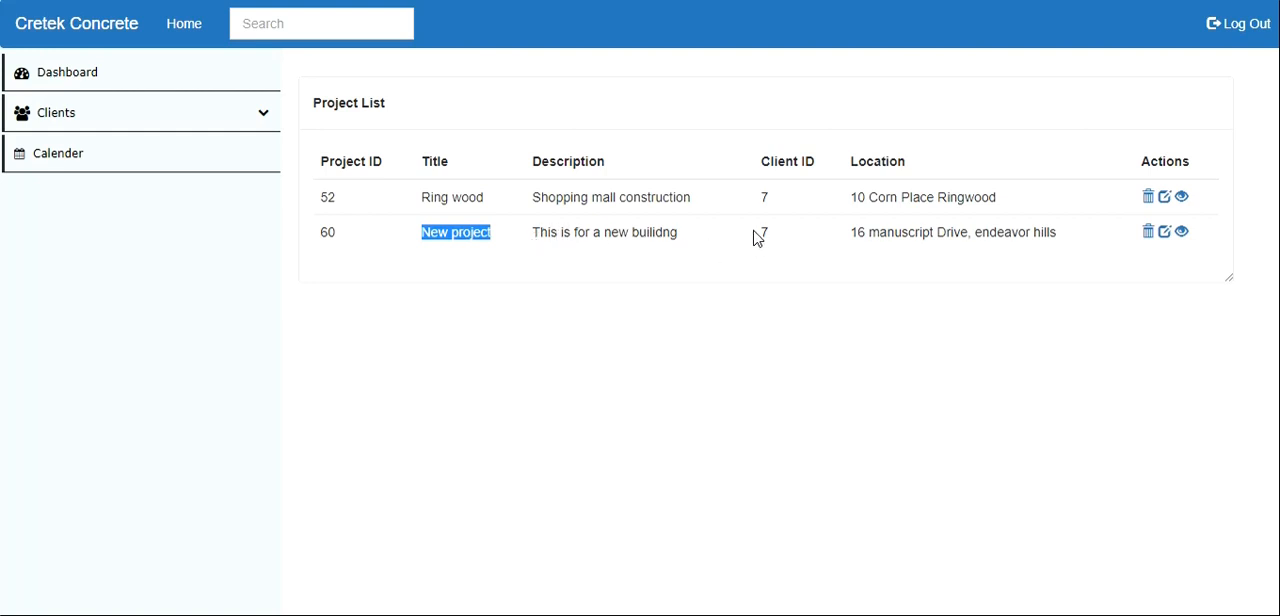
left_click_drag(751, 232, 783, 235)
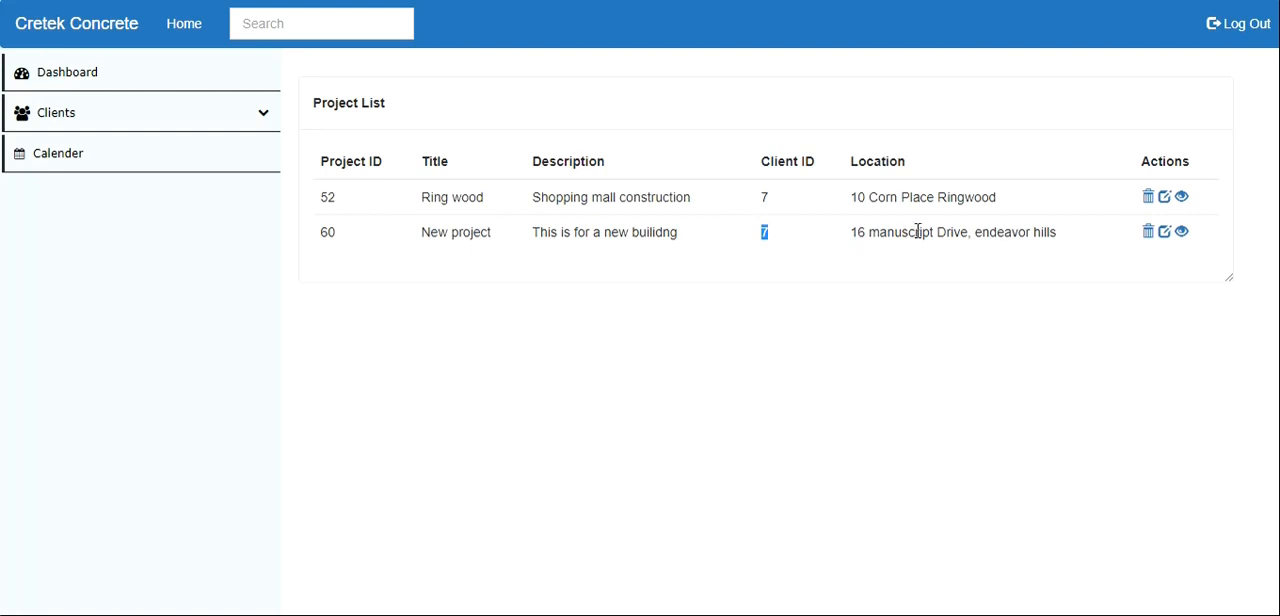
- Change the new project's description to "This is for a new apartment" and save the update
left_click(1165, 233)
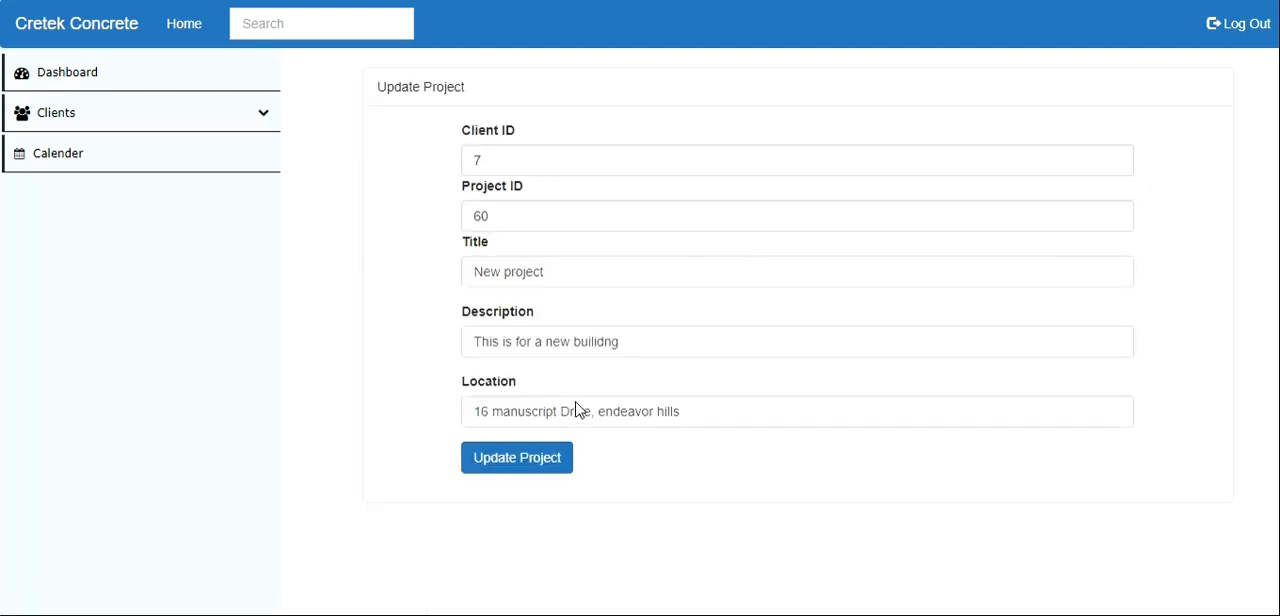
double_click(618, 341)
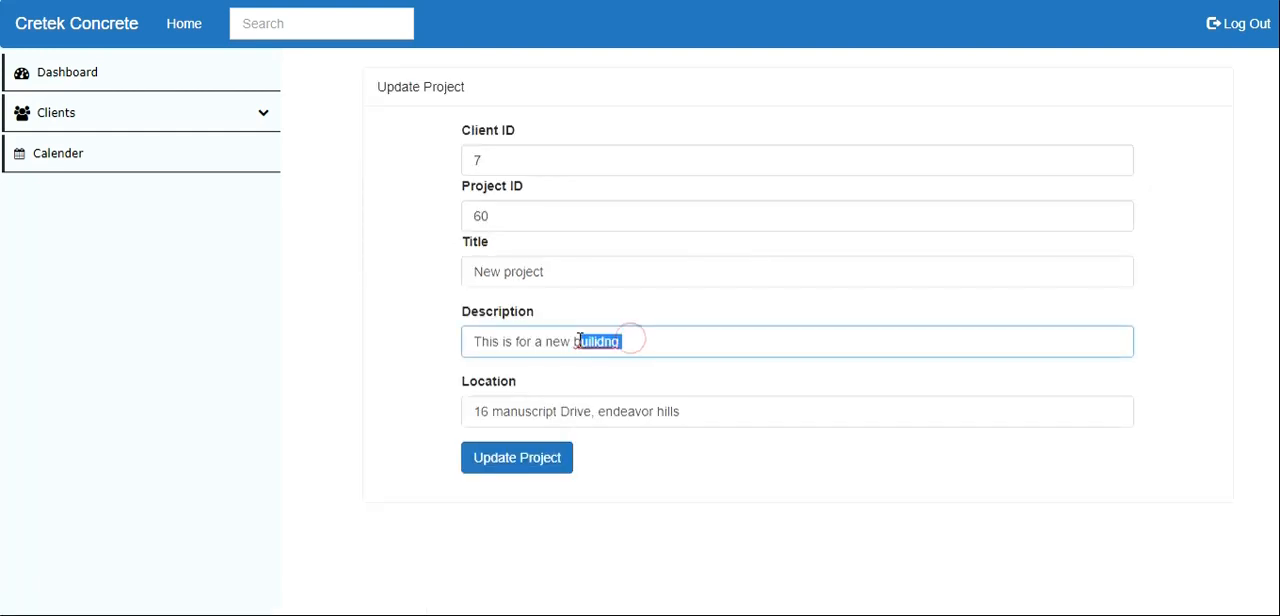
type("aparrment")
right_click(585, 341)
left_click(611, 357)
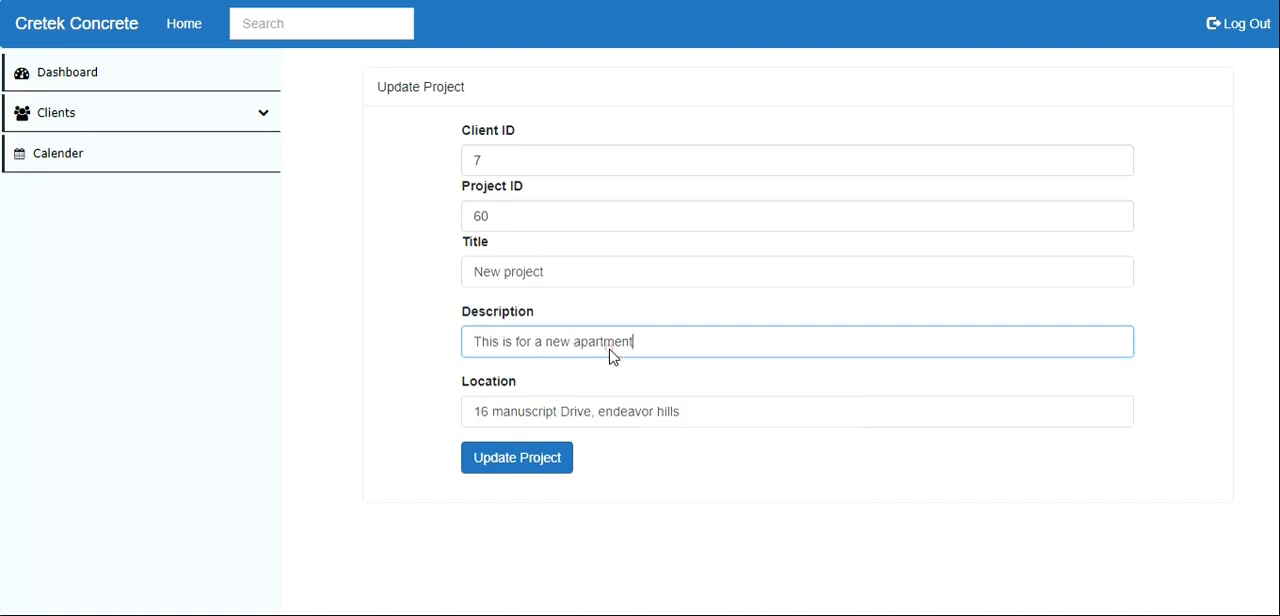
left_click(545, 462)
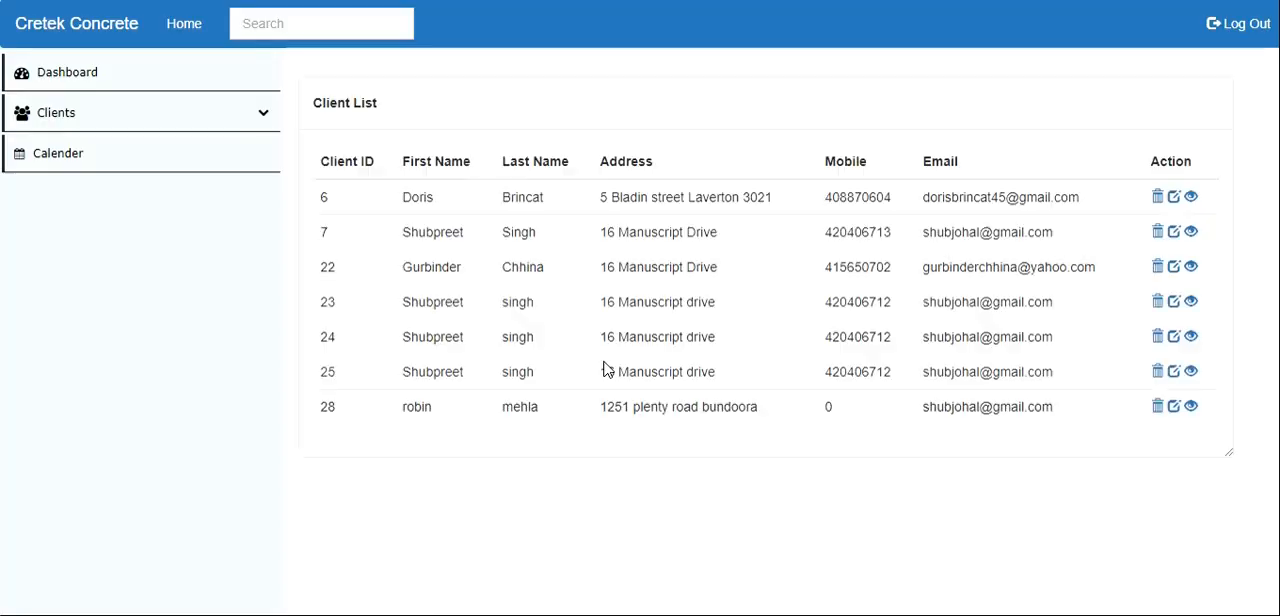
- Check the edited description in the second client's project list, then review the Ring wood project's details, client details and activity
left_click(1190, 232)
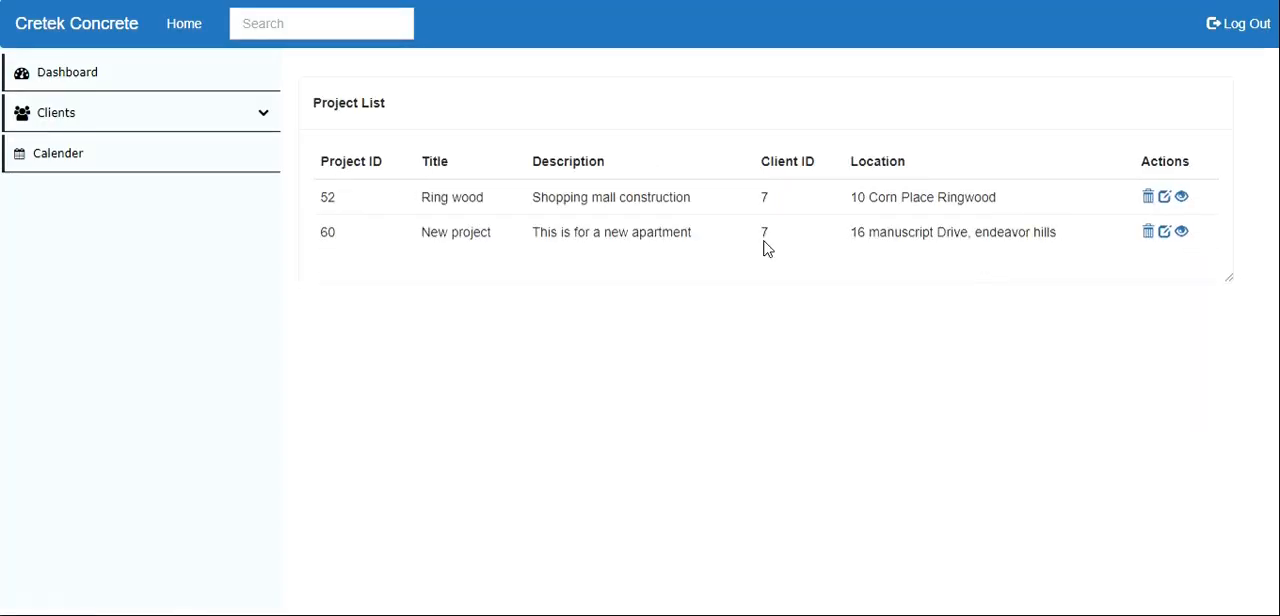
left_click_drag(702, 233, 628, 238)
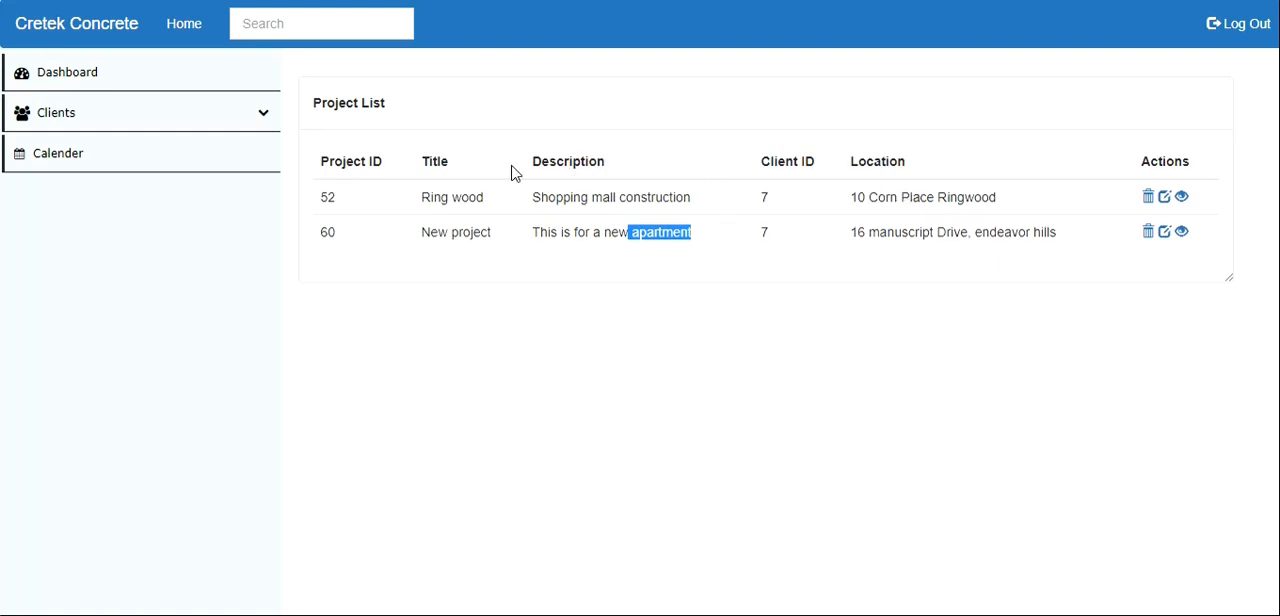
left_click(1181, 199)
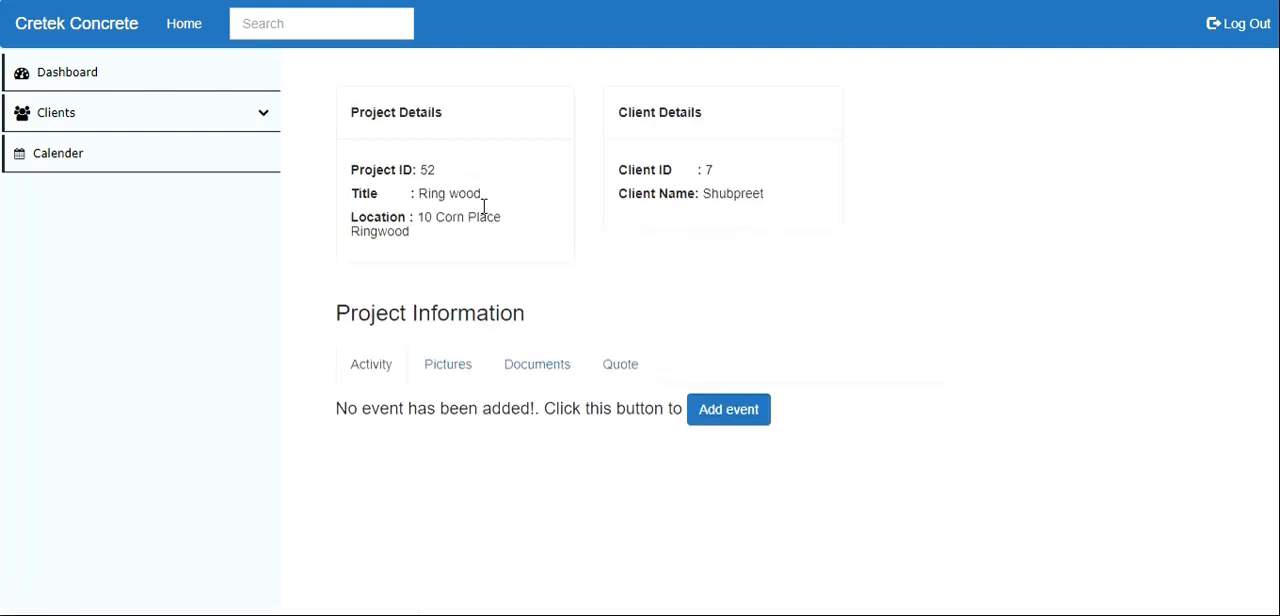
left_click_drag(433, 158, 399, 195)
left_click_drag(664, 162, 711, 196)
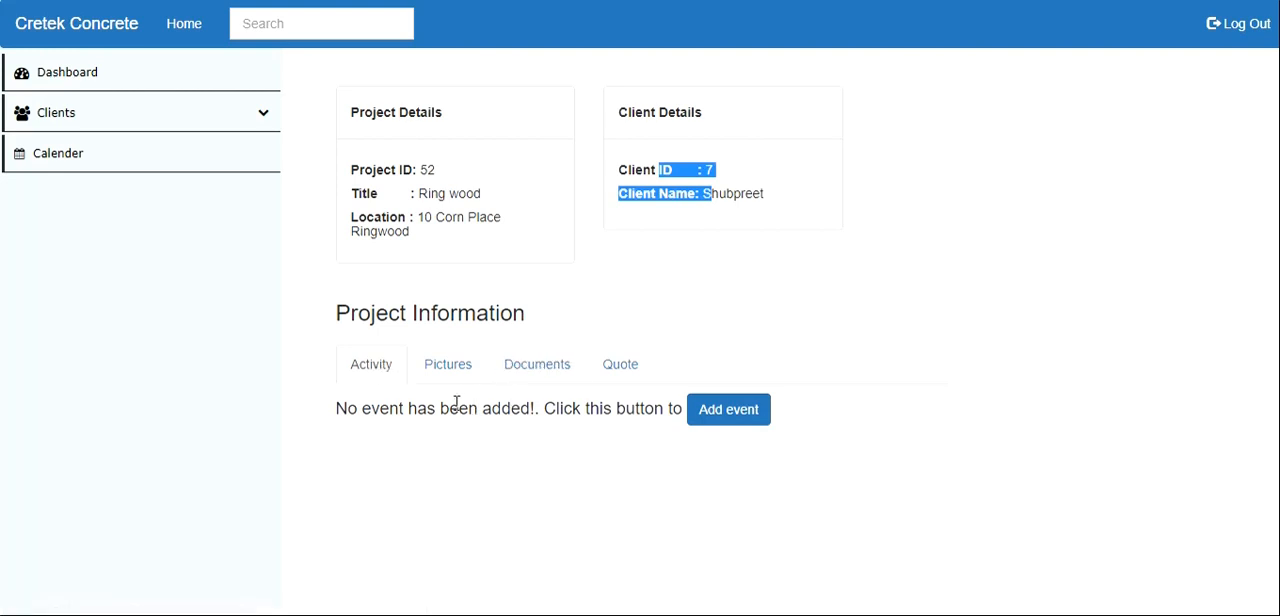
left_click_drag(347, 408, 745, 435)
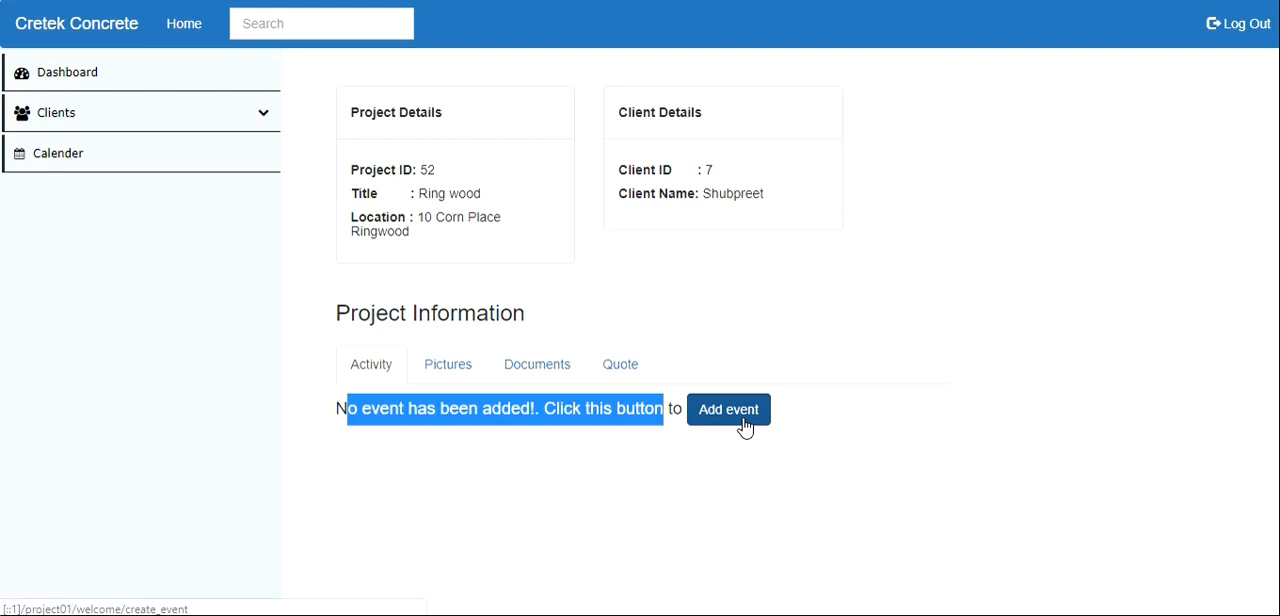
- Start a new event for the Ring wood project and title it "takeoff"
left_click(743, 424)
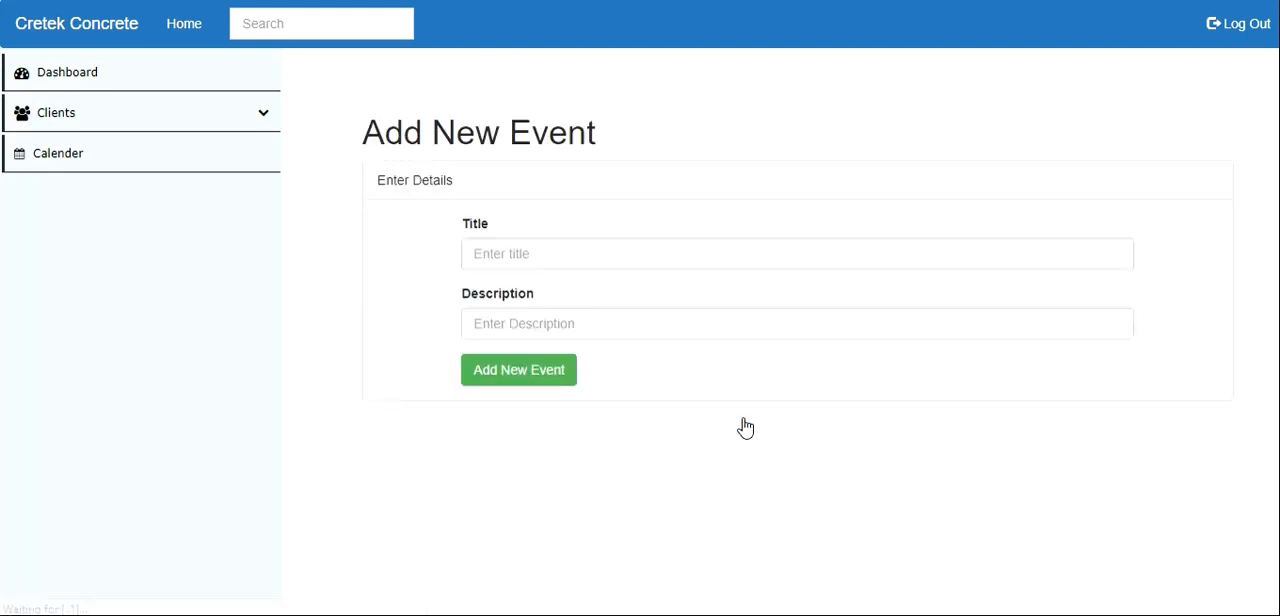
left_click(553, 256)
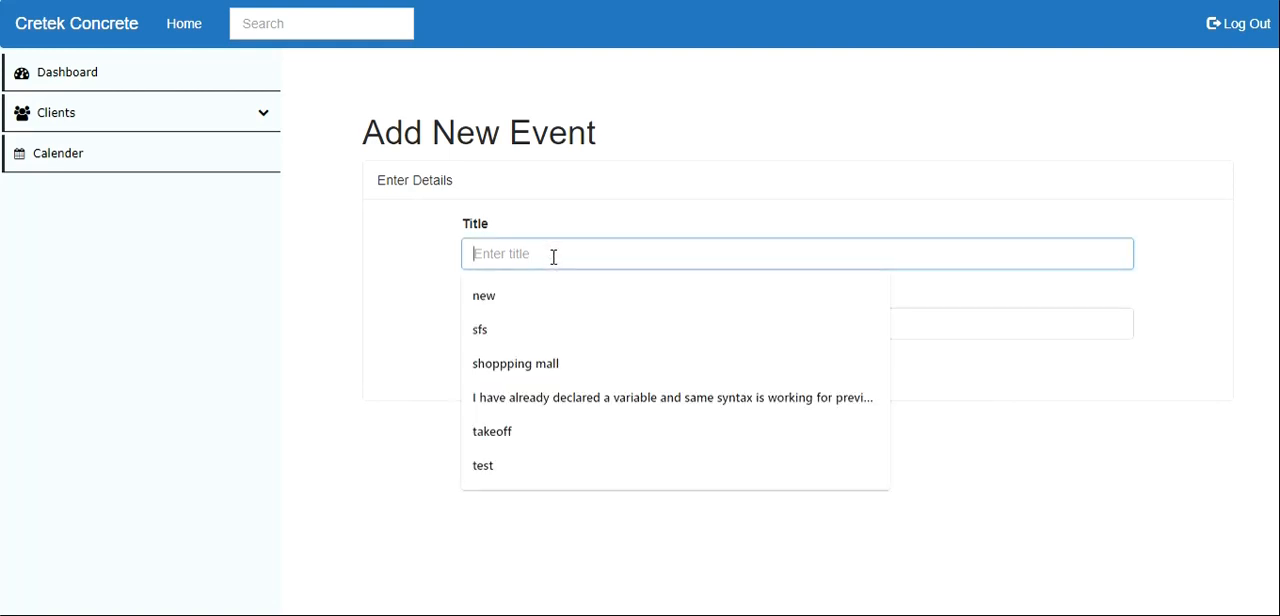
type("Ta")
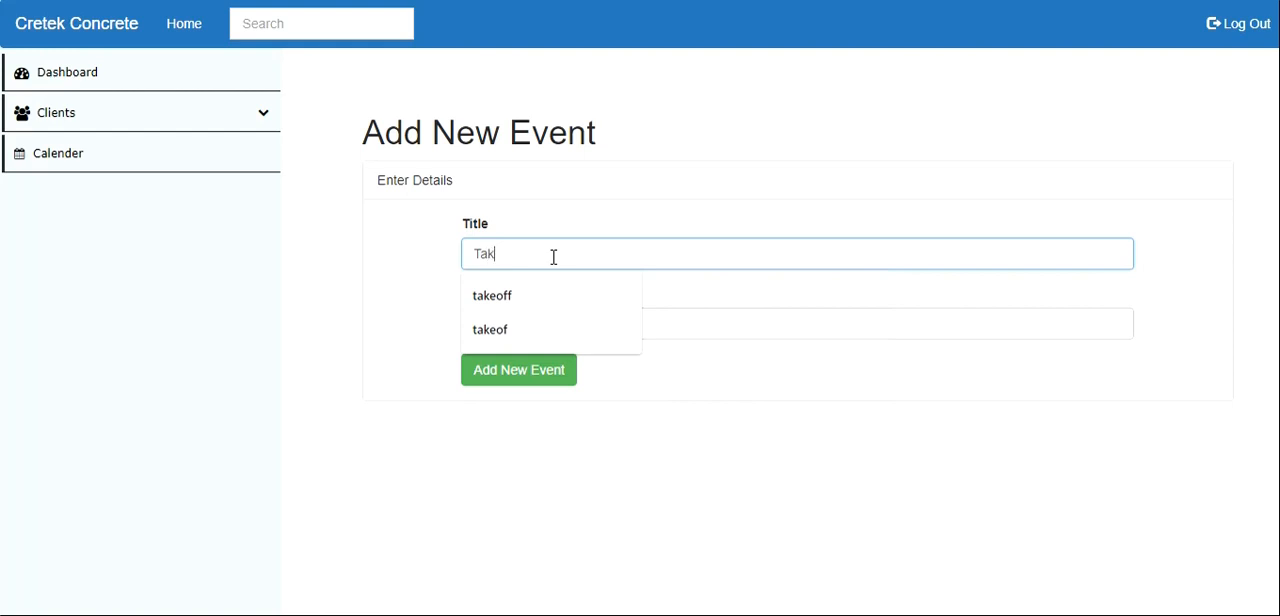
type("k")
left_click(521, 289)
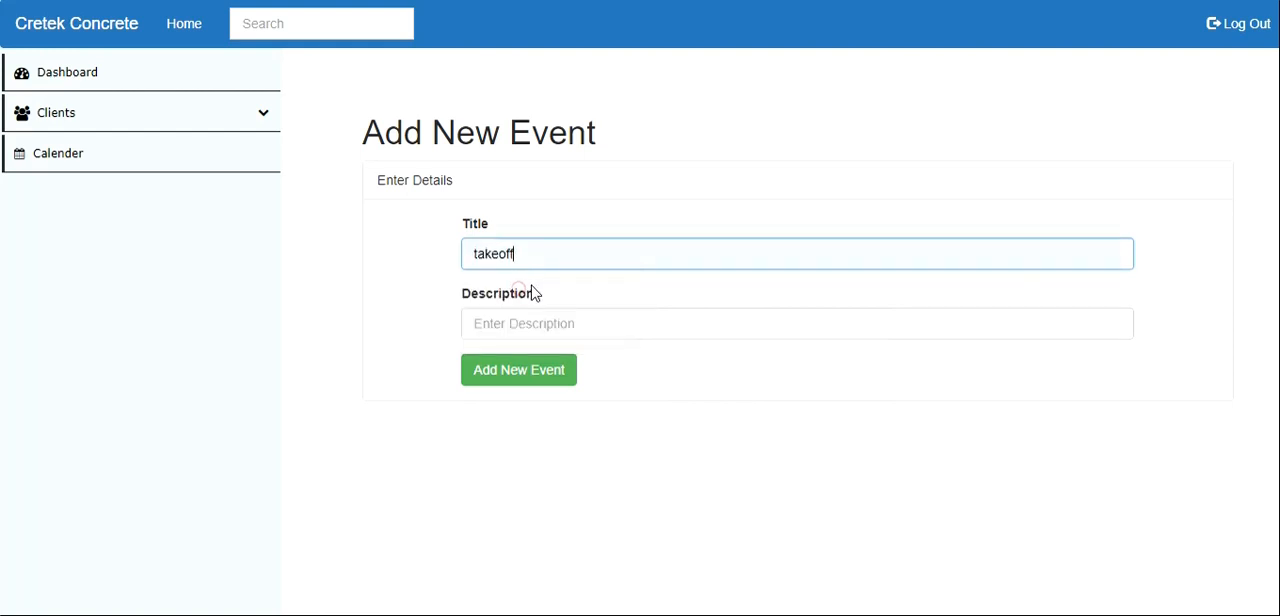
- Enter "Take for first story has been done." as the event description and add the event
left_click(536, 318)
type("T")
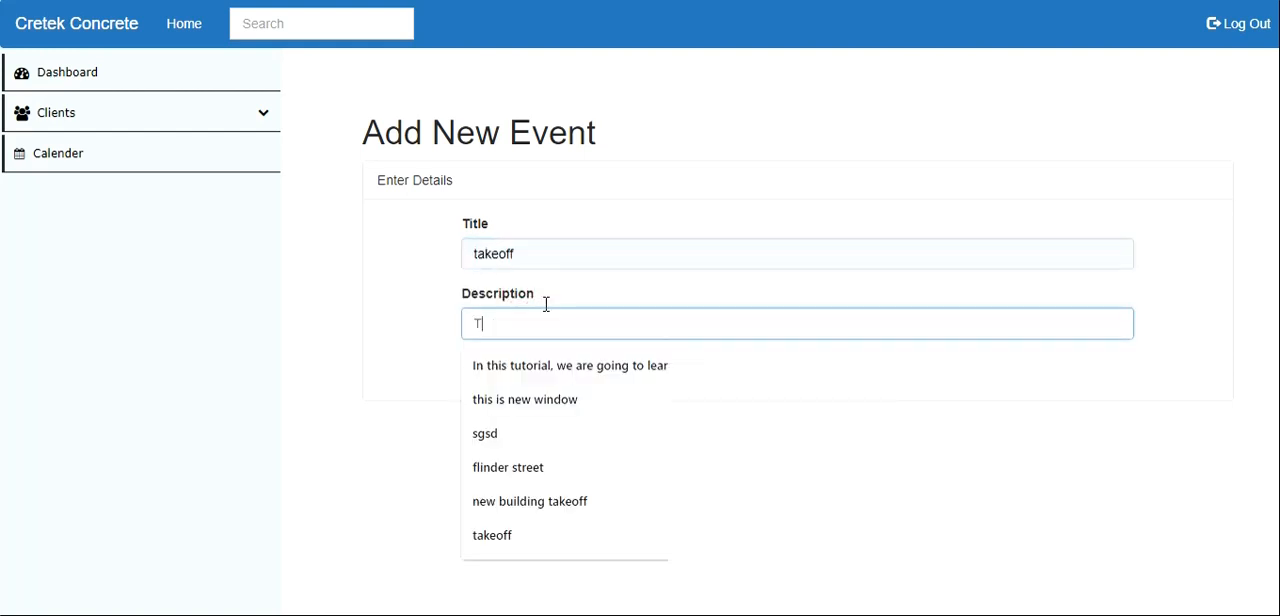
type("ake t")
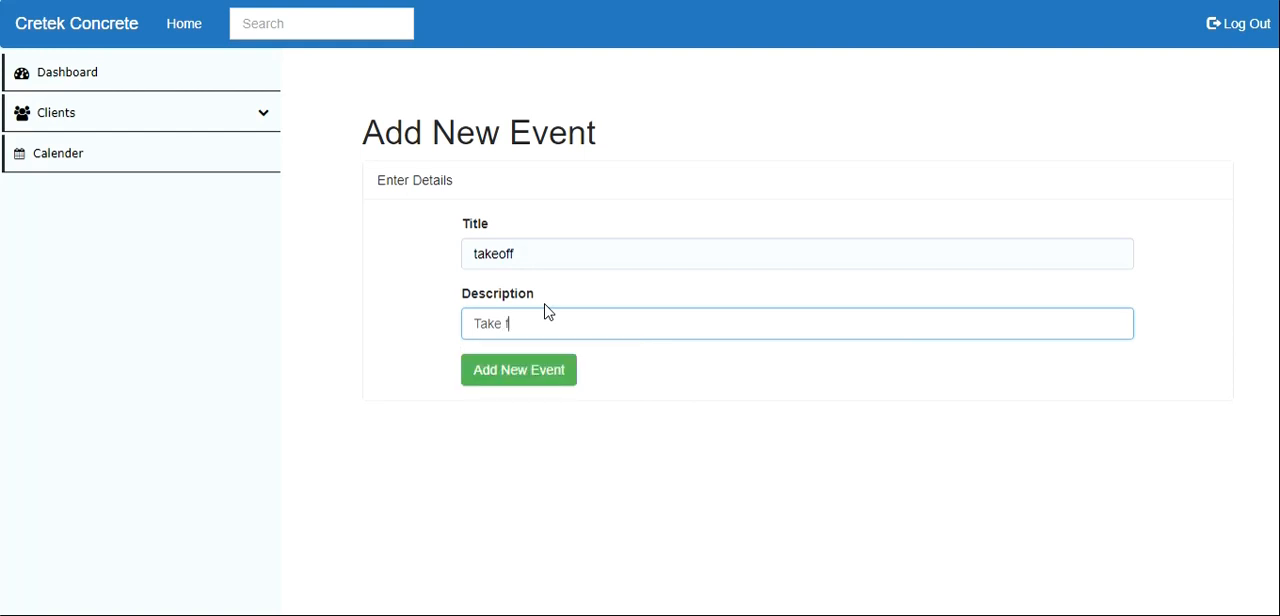
type("or first sotry has been done.")
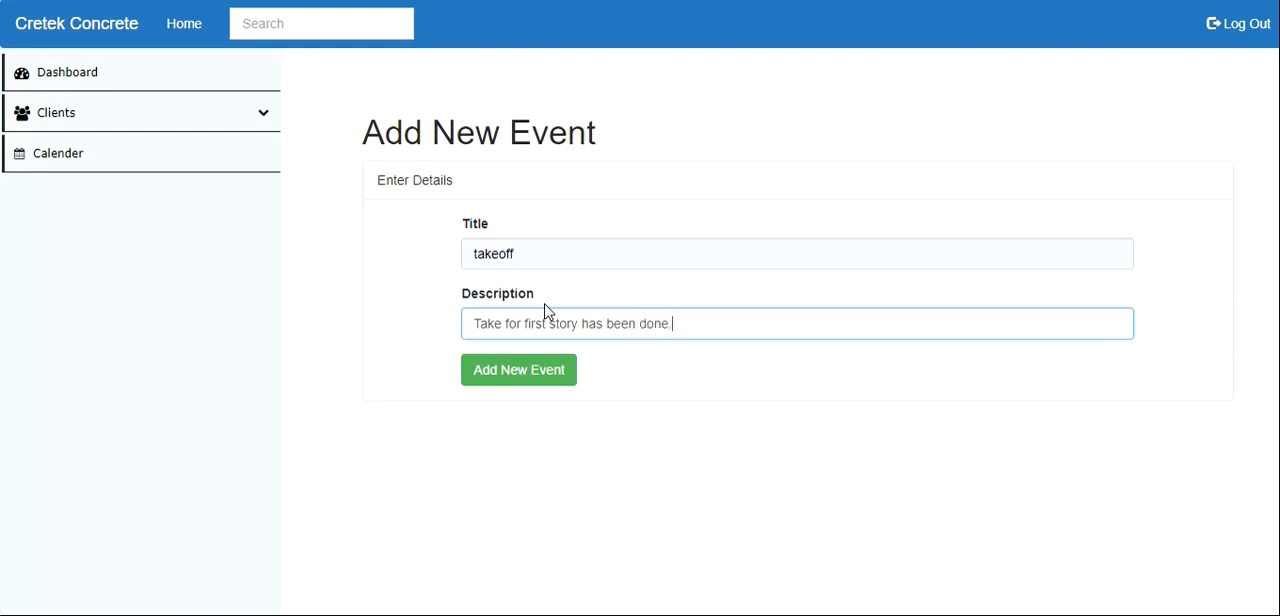
left_click(528, 373)
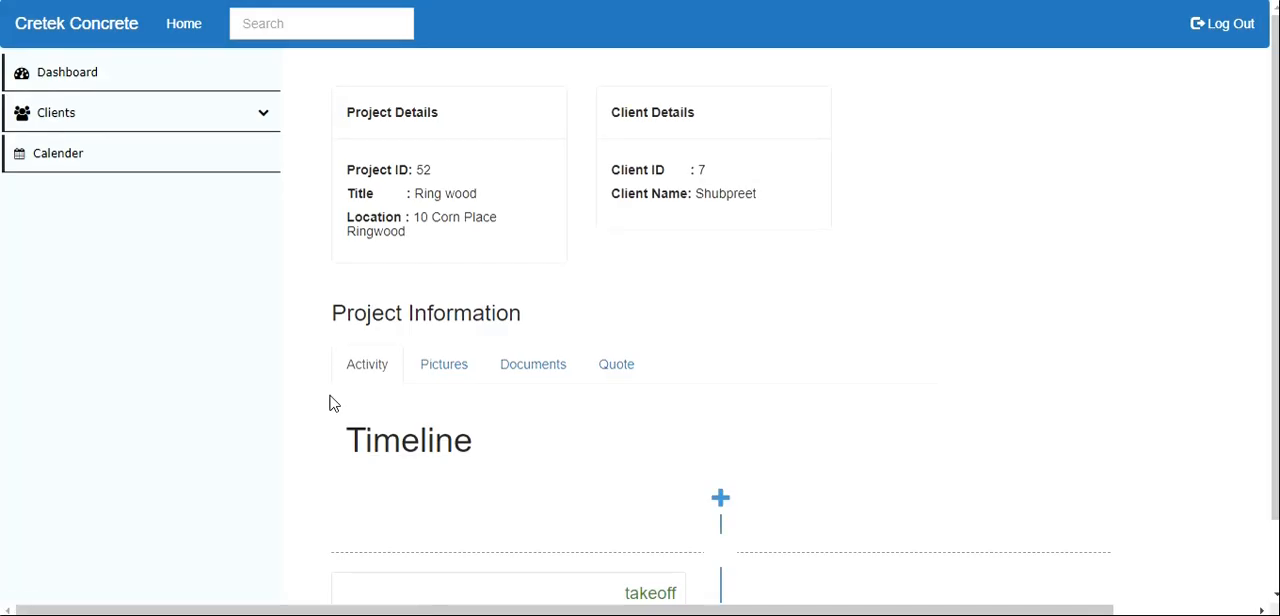
- Examine the takeoff event's description and timestamp on the project timeline
scroll(410, 390, "down", 1)
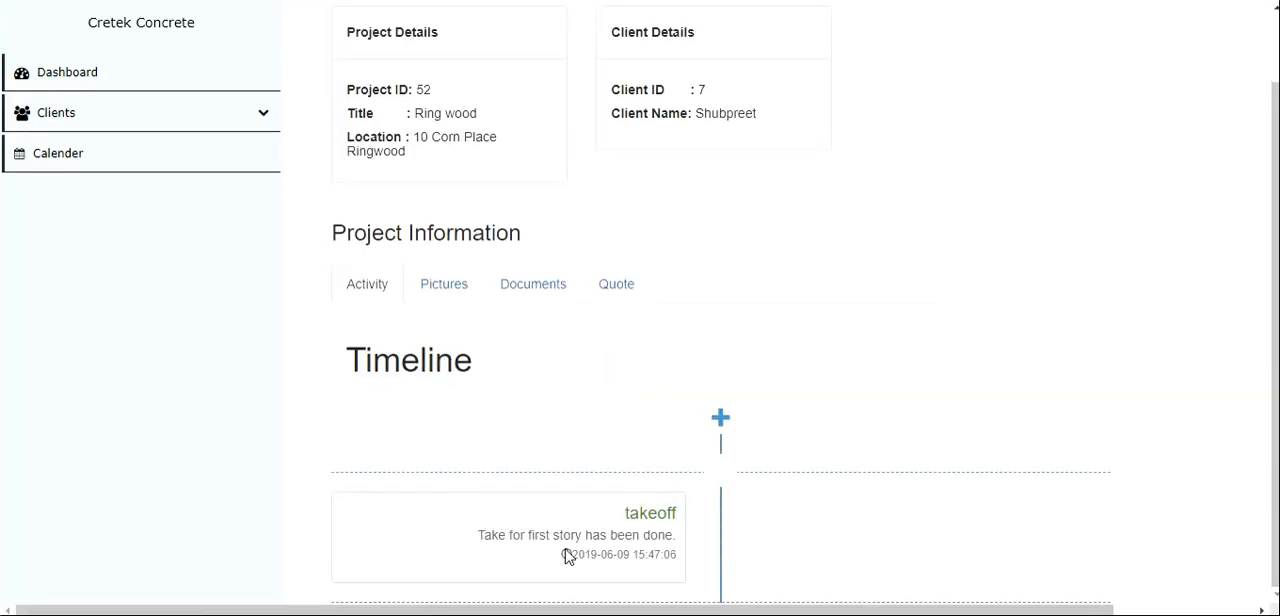
left_click_drag(582, 555, 687, 559)
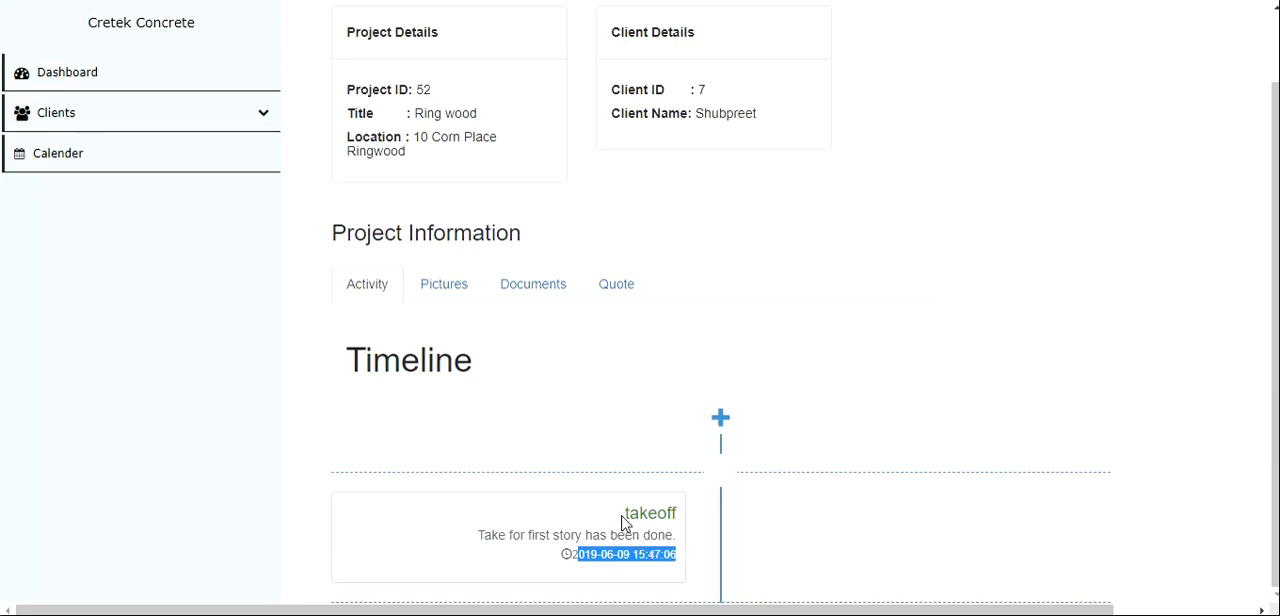
left_click(665, 568)
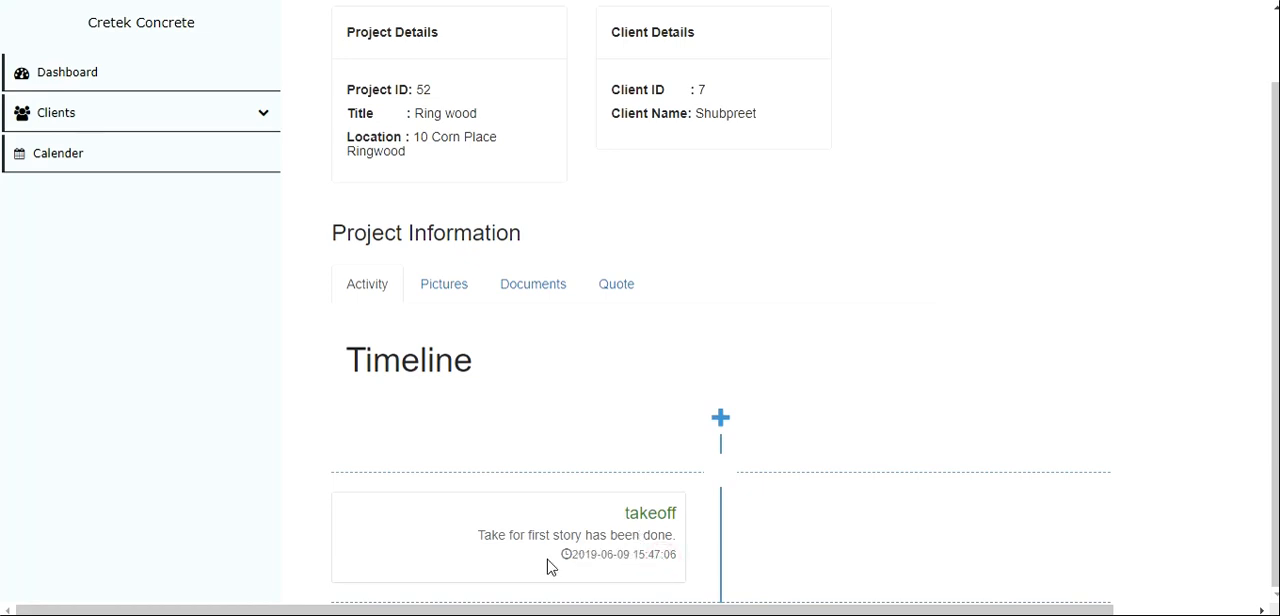
left_click_drag(467, 538, 677, 555)
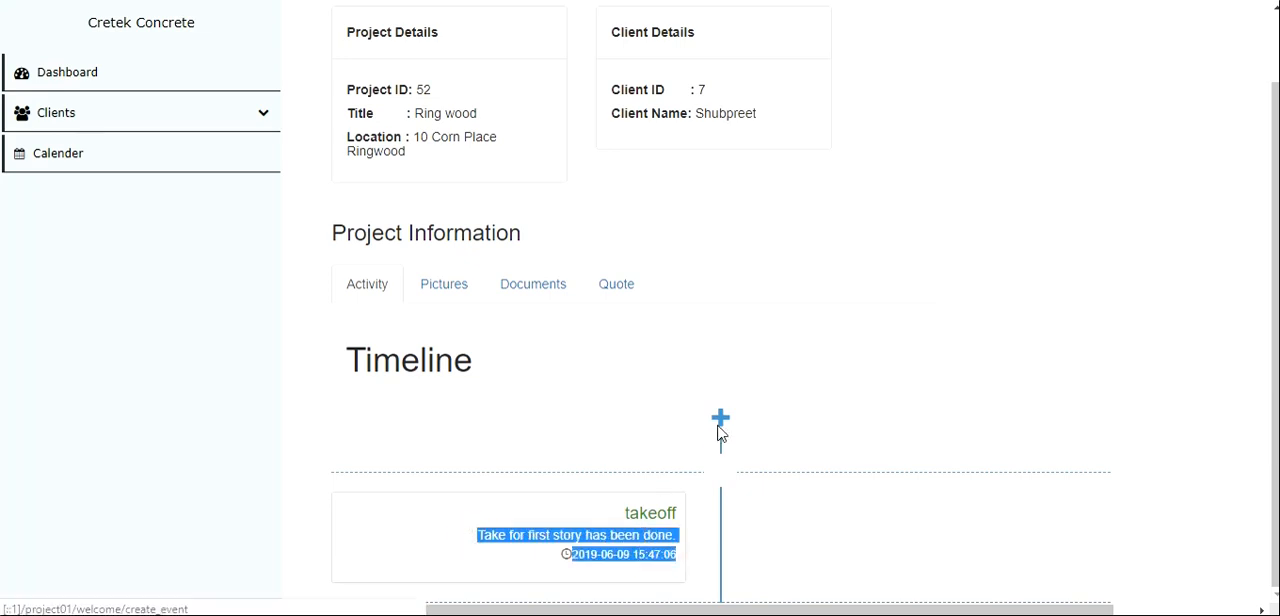
- Add another timeline event titled "Sample Project" with the description "slab done in alber park in 2 days"
left_click(720, 432)
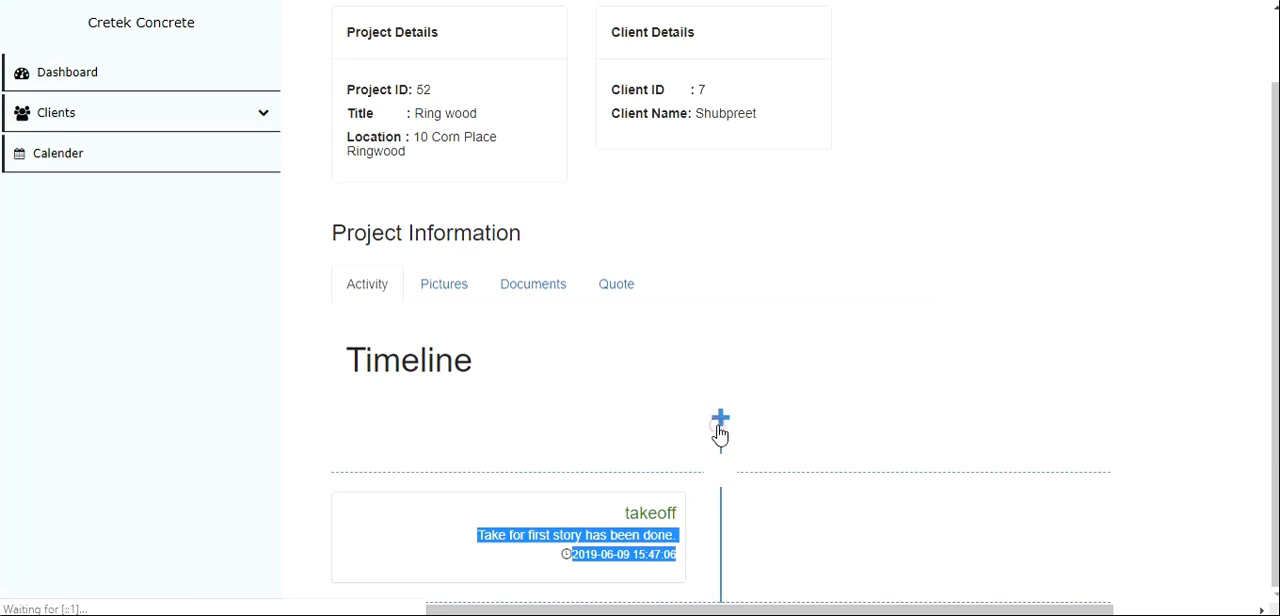
left_click(600, 259)
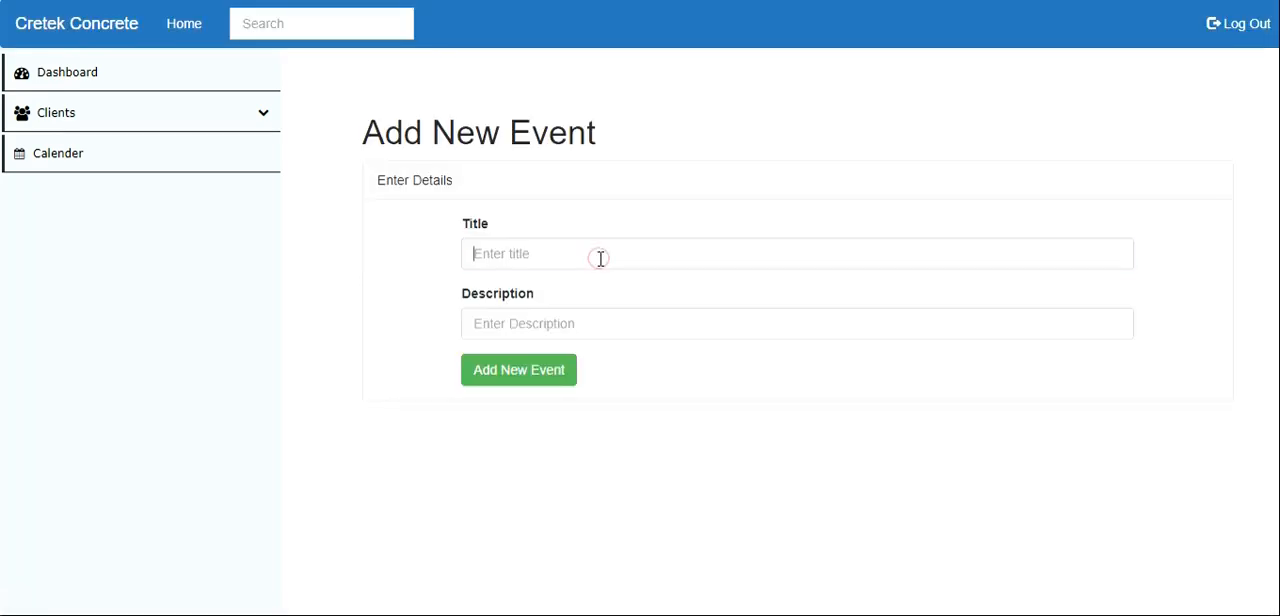
type("s")
left_click(505, 434)
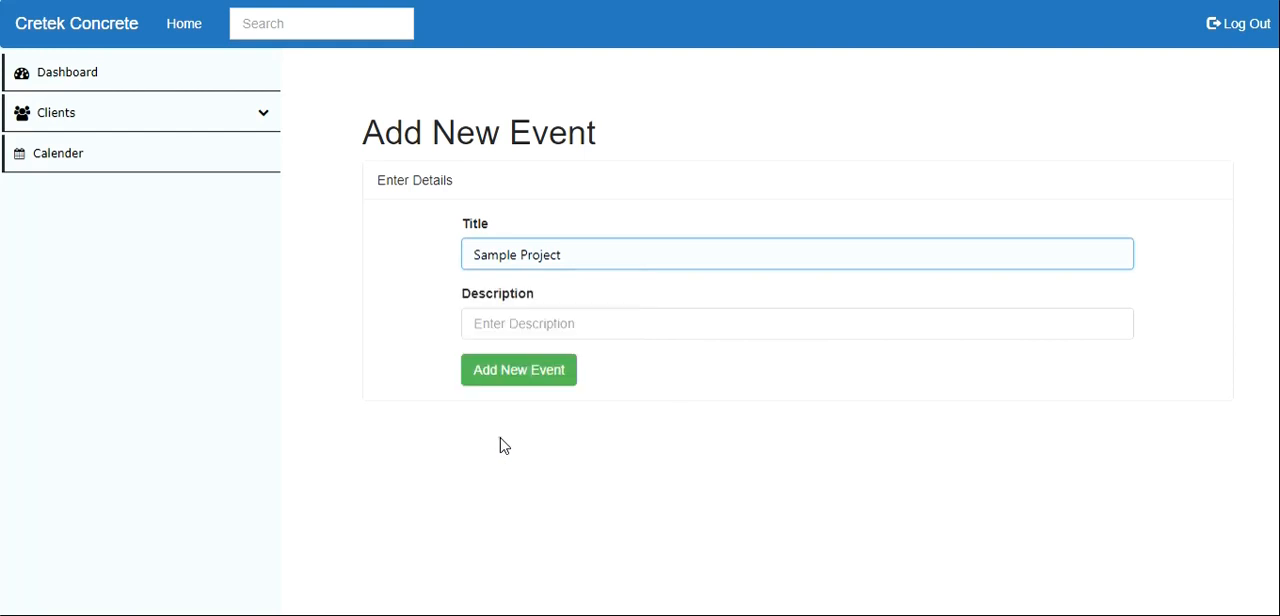
left_click(503, 327)
type("s")
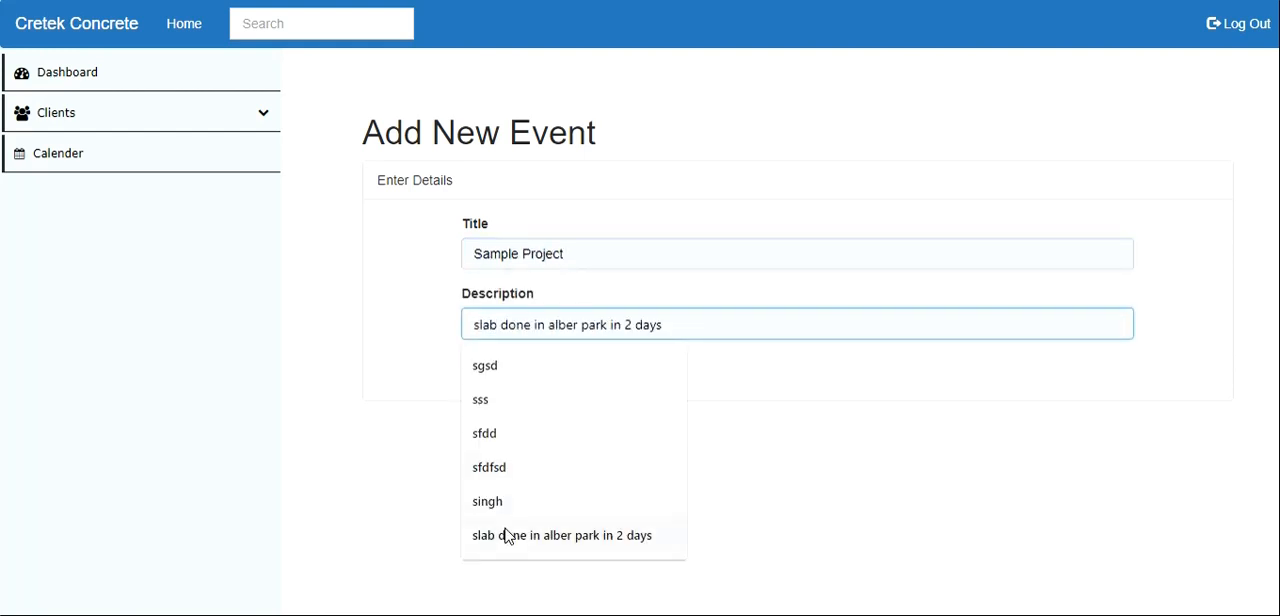
left_click(506, 535)
left_click(512, 372)
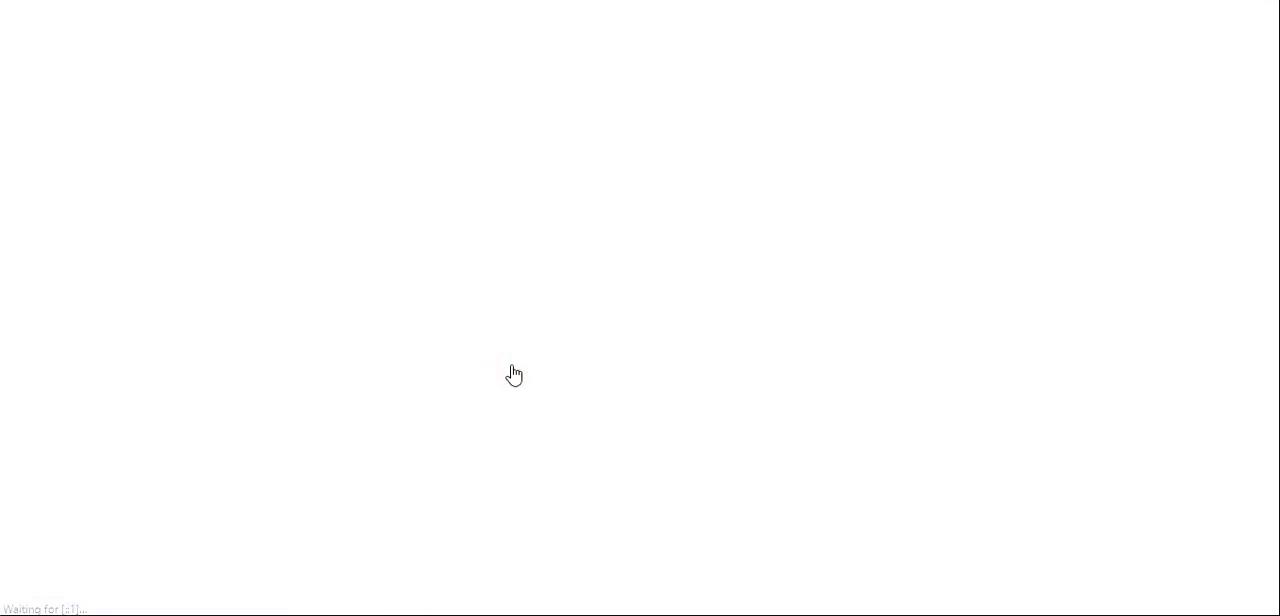
- Compare the order and timestamps of the Sample Project and takeoff events on the timeline
scroll(509, 374, "down", 1)
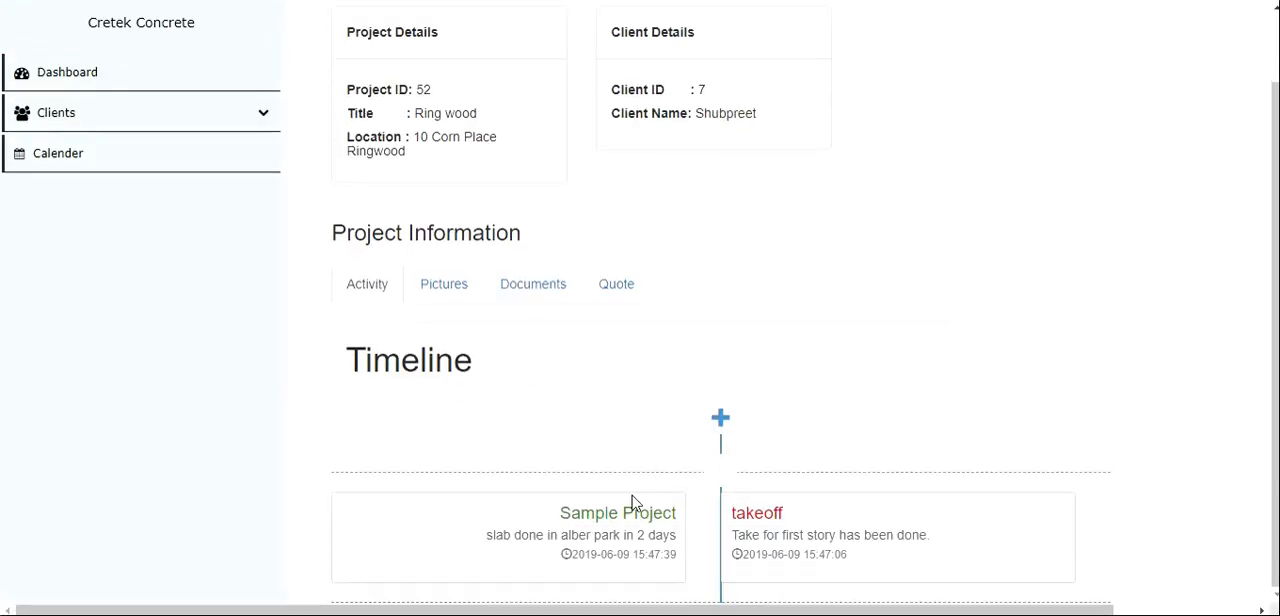
left_click_drag(556, 507, 671, 507)
left_click_drag(794, 514, 607, 555)
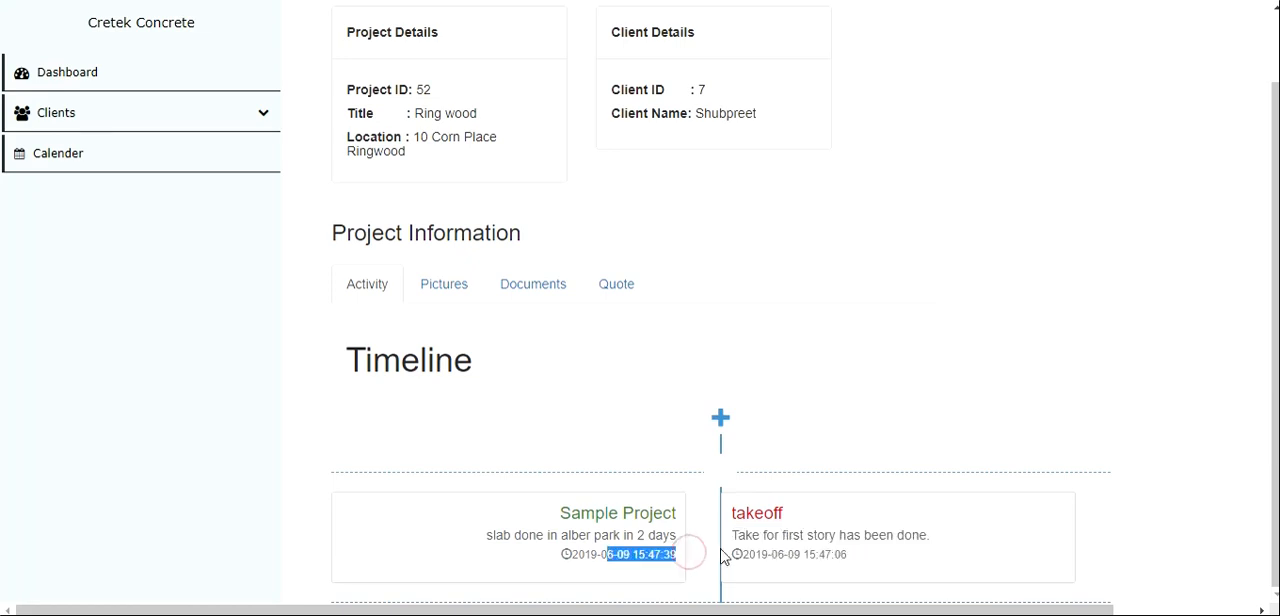
left_click_drag(745, 551, 849, 552)
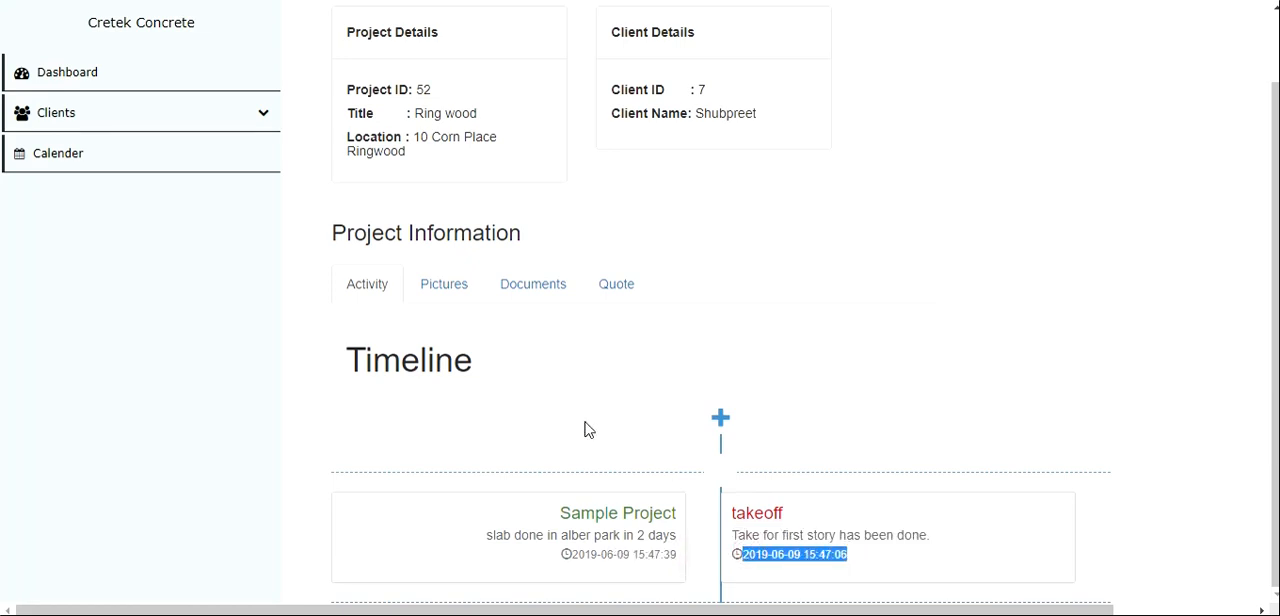
- Look through the Ring wood project's pictures and documents sections, ending on the documents
left_click(455, 297)
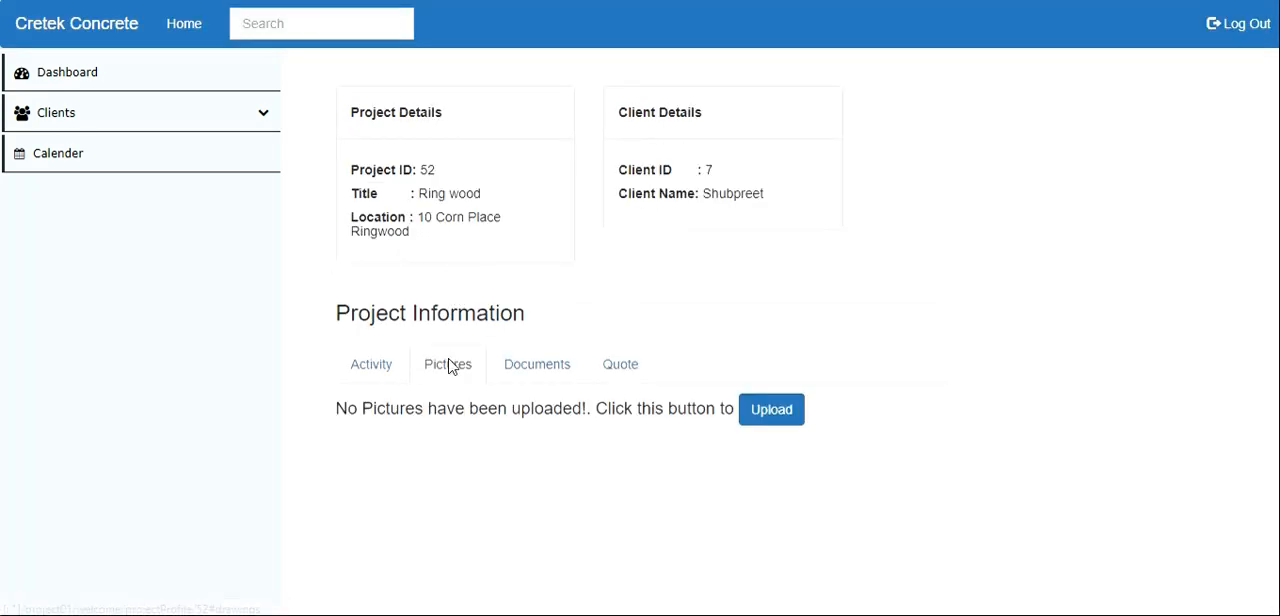
left_click(554, 371)
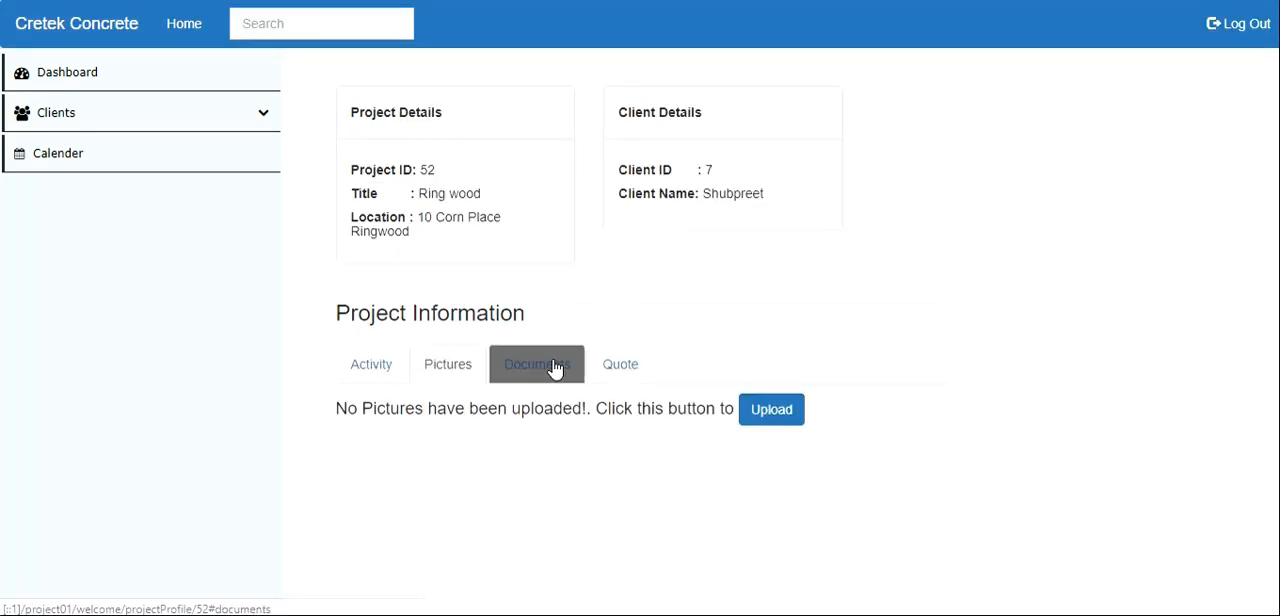
left_click(463, 373)
left_click(463, 371)
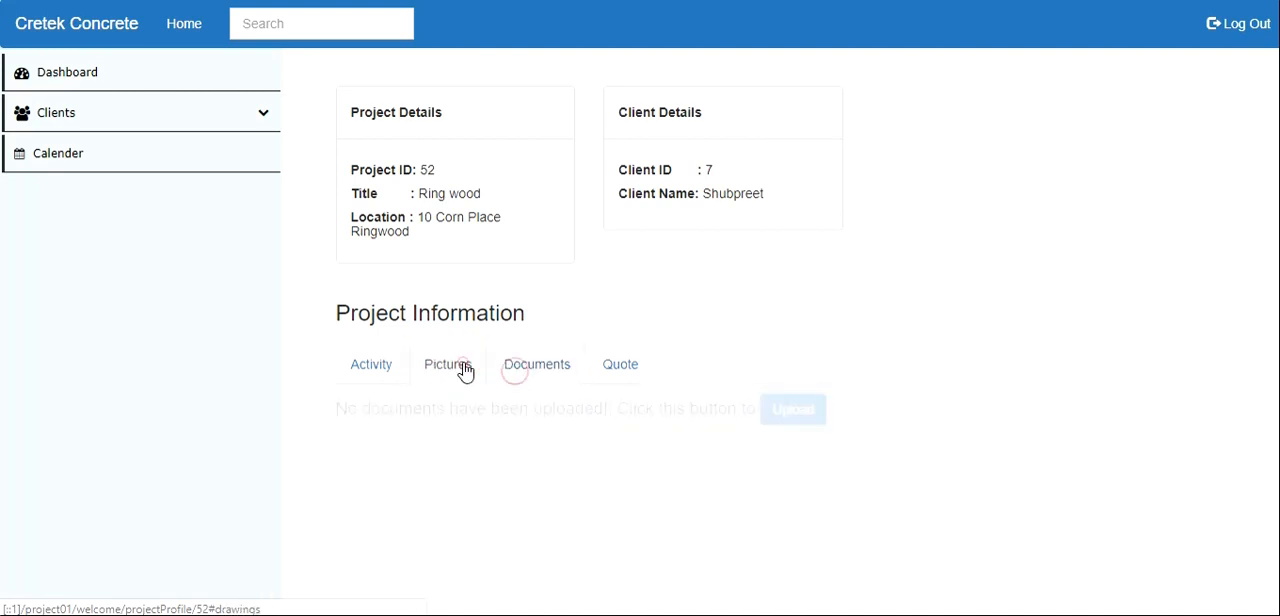
left_click(523, 371)
left_click(551, 370)
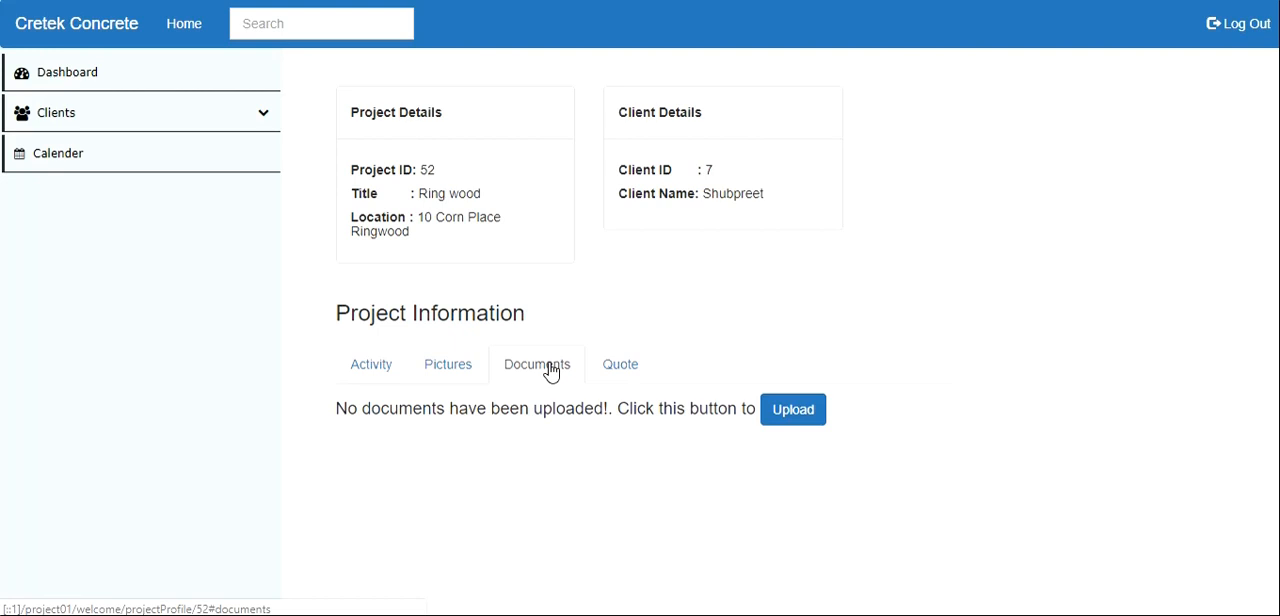
left_click(467, 373)
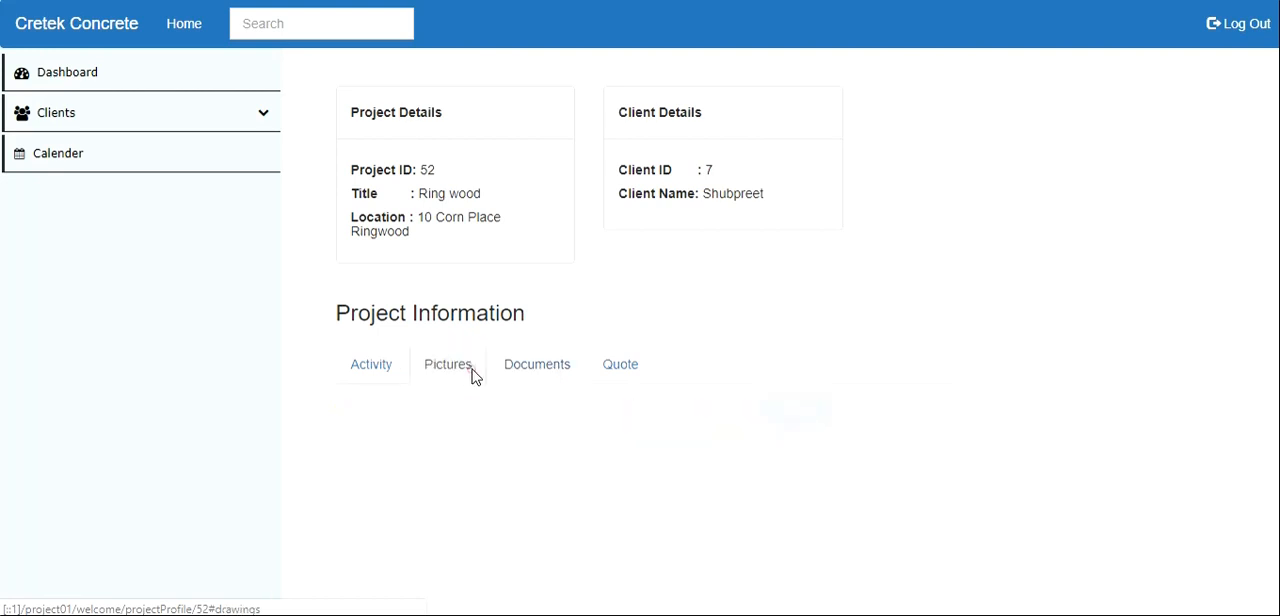
left_click(523, 371)
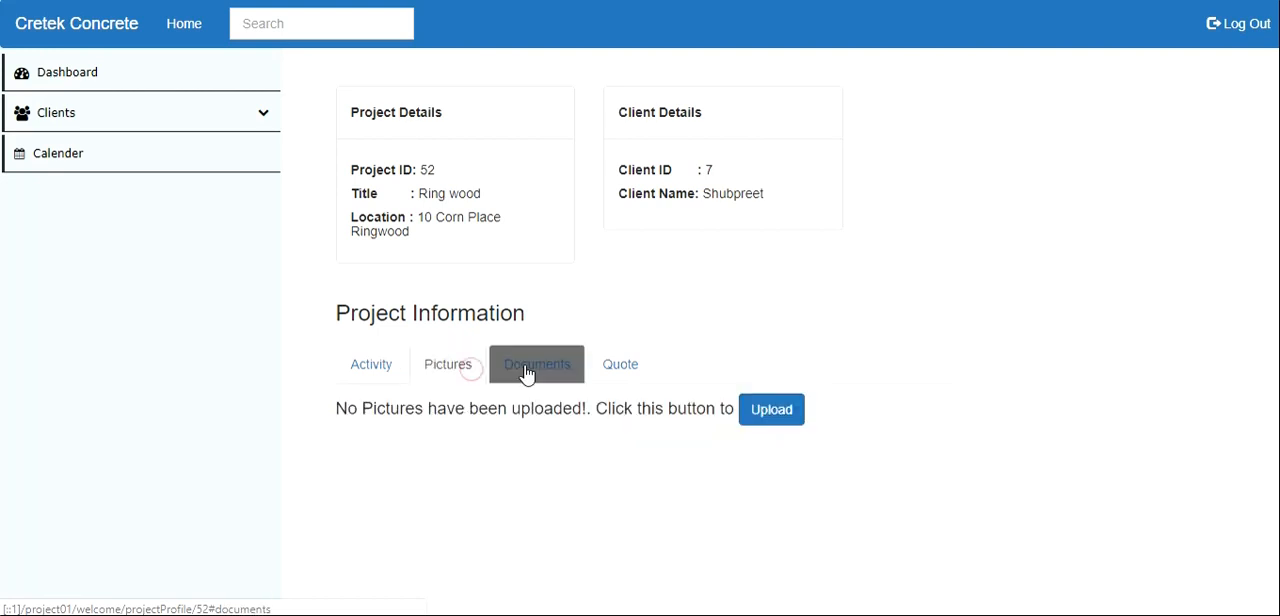
- Upload the file "2 itech 3203 ethics assign 2018-17.pdf" from the PD folder to the project's documents with the title "Takeoff"
left_click(795, 411)
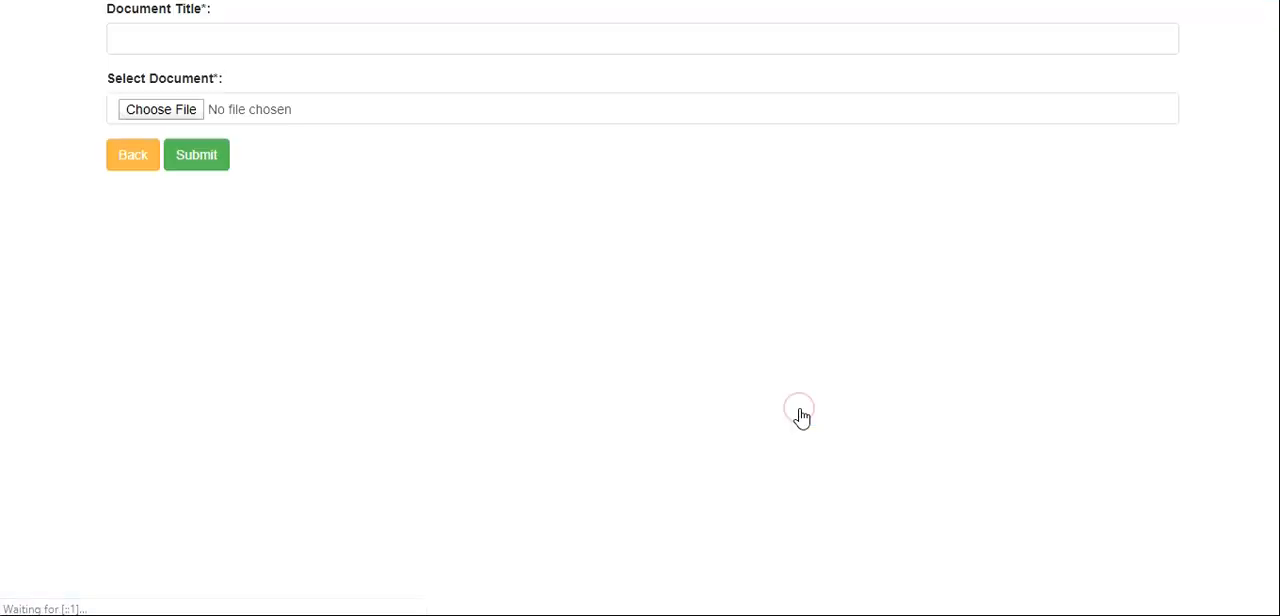
left_click(189, 37)
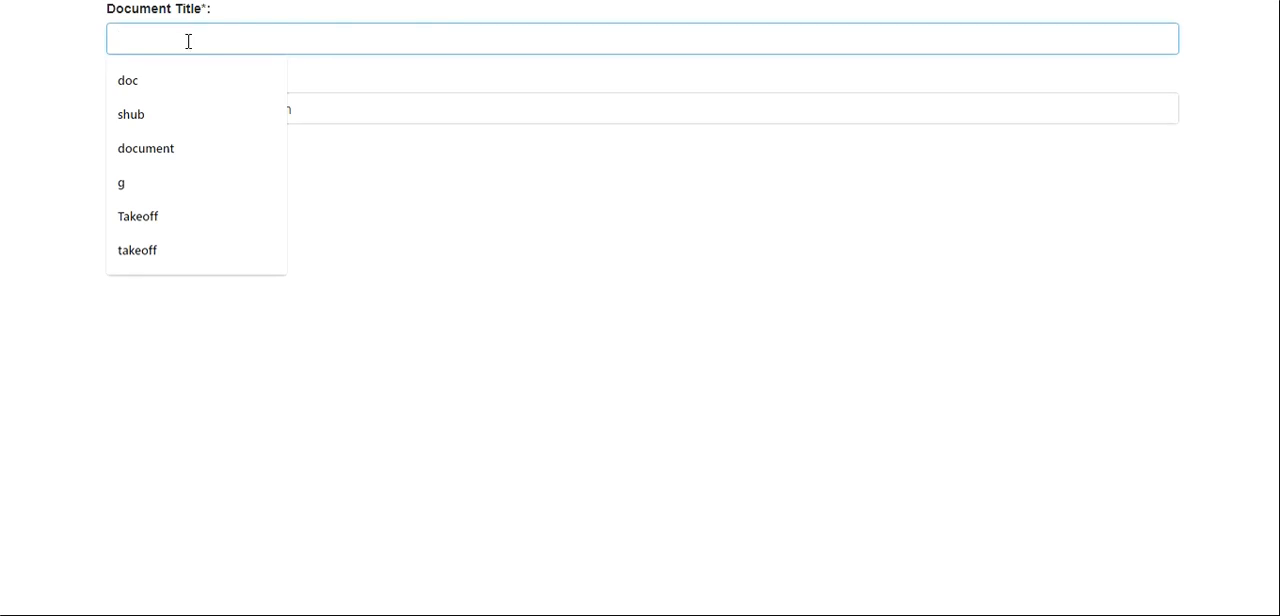
left_click(141, 218)
left_click(182, 110)
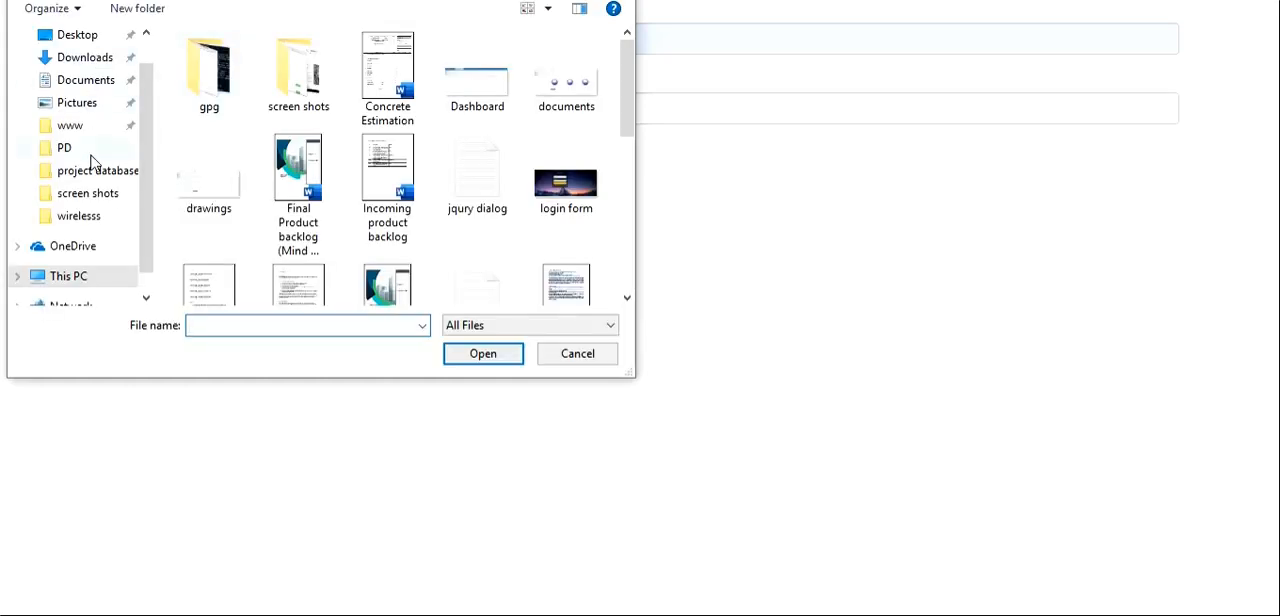
left_click(80, 149)
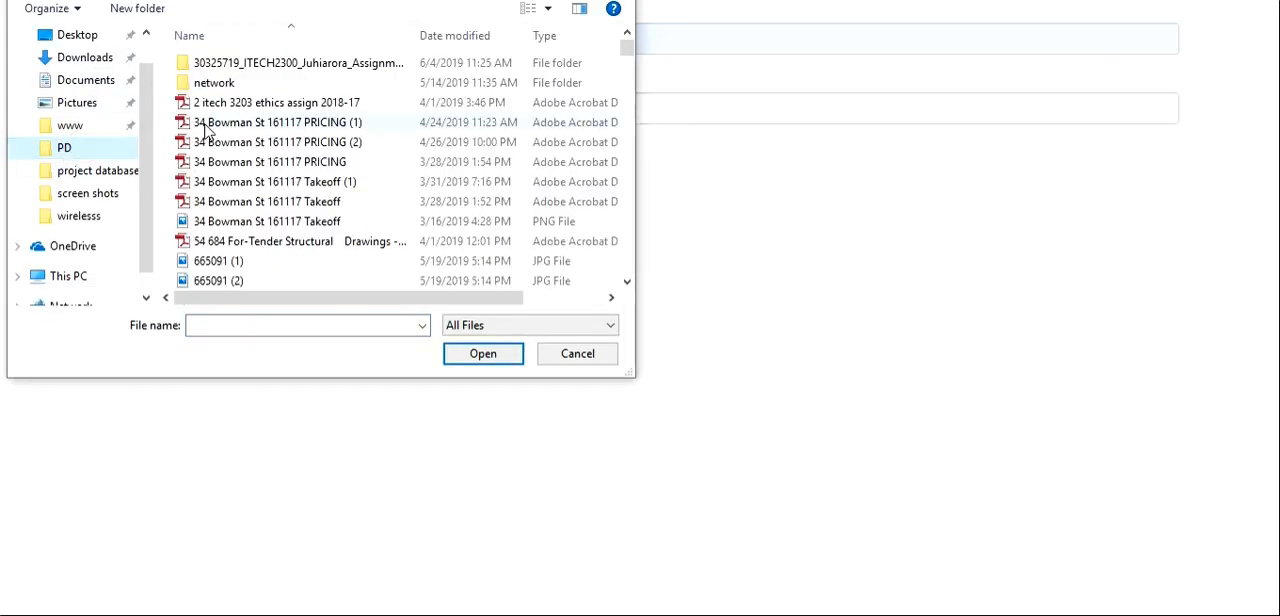
double_click(243, 103)
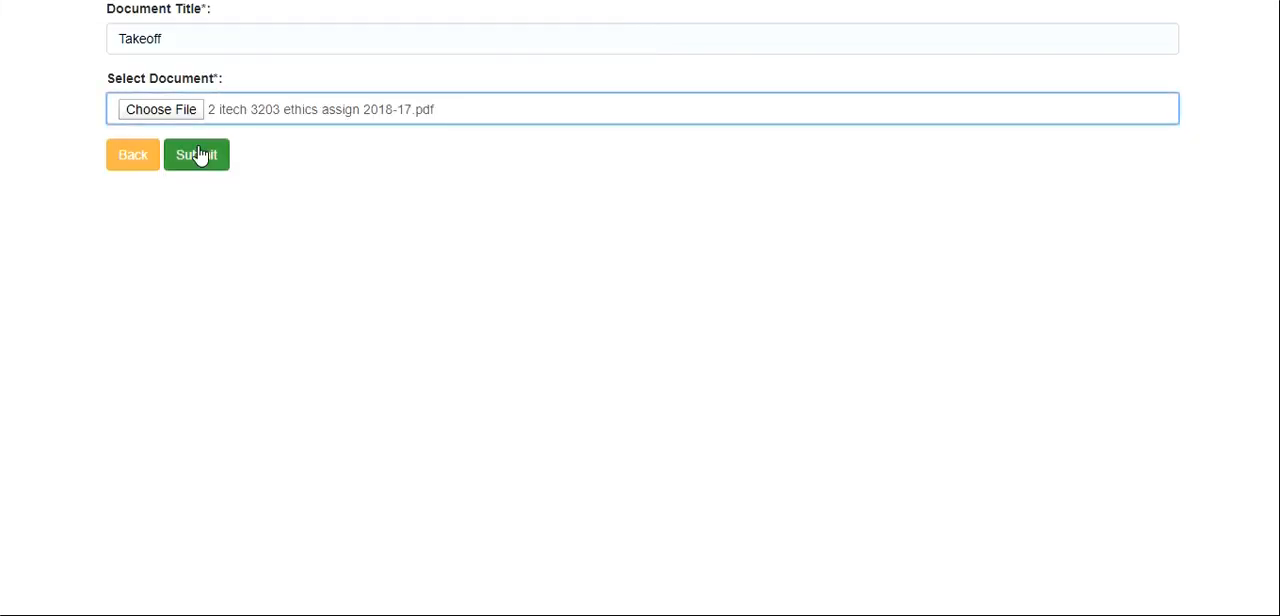
left_click(198, 155)
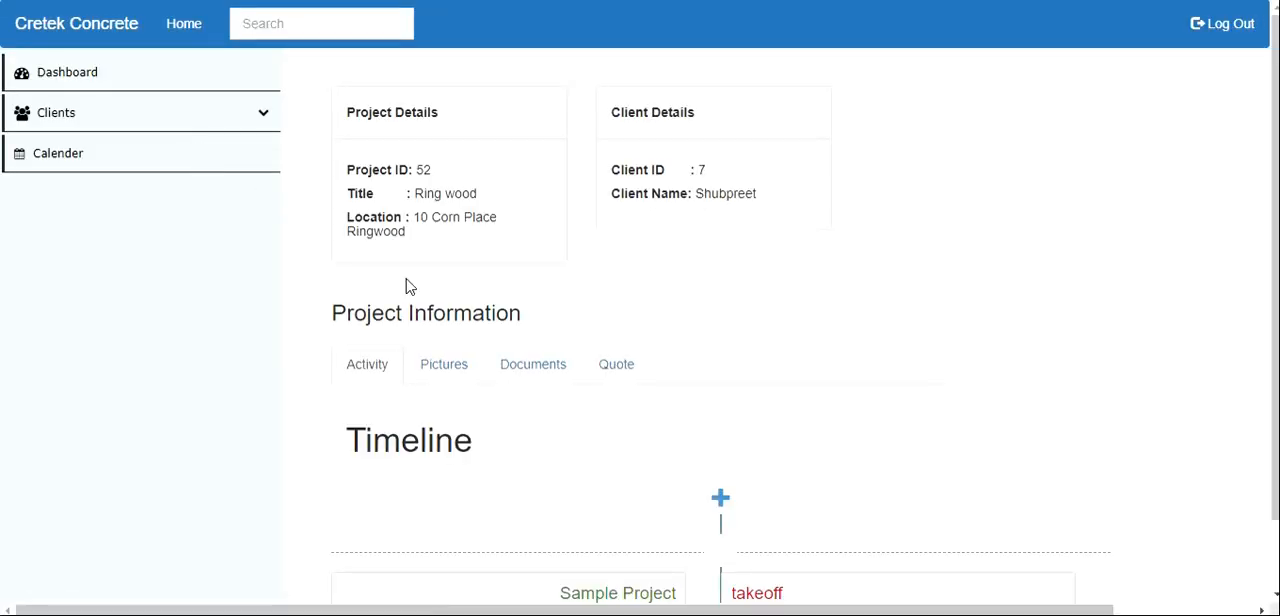
- Open the uploaded Takeoff document from the project's documents section and read through its pages
left_click(538, 366)
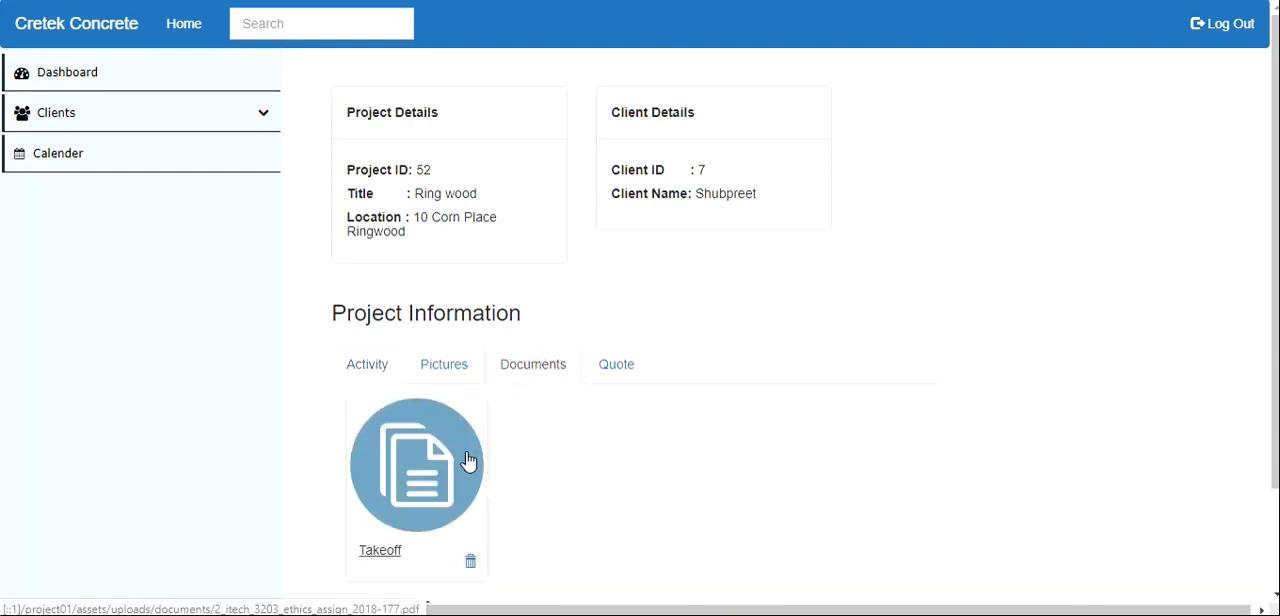
scroll(471, 465, "down", 2)
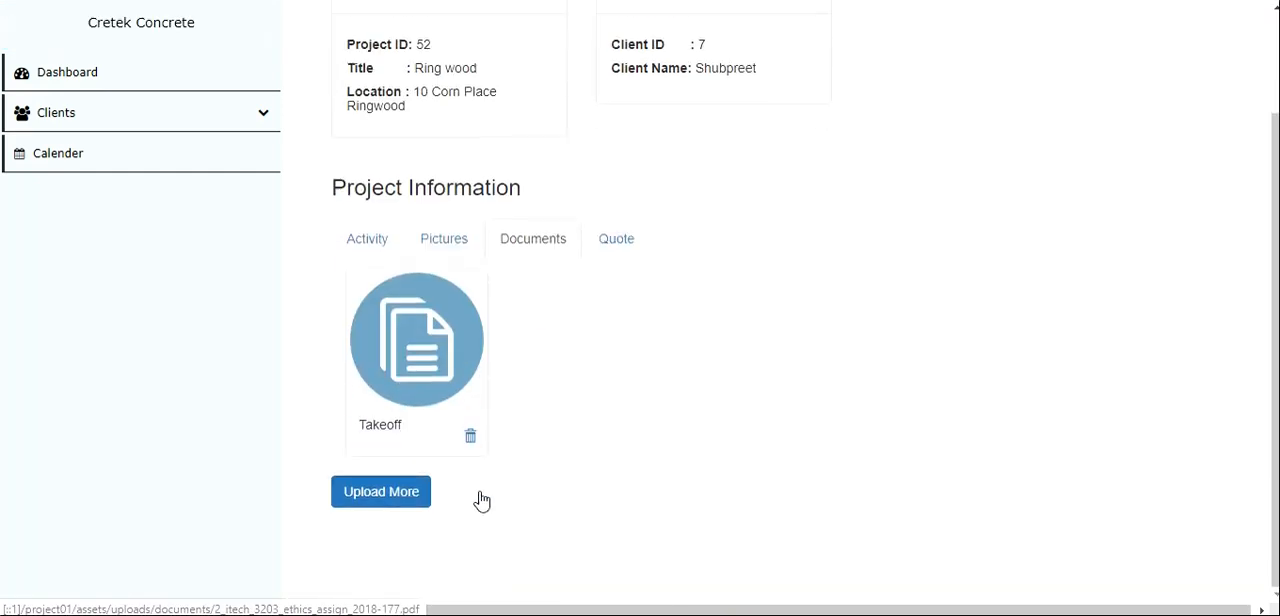
left_click(458, 331)
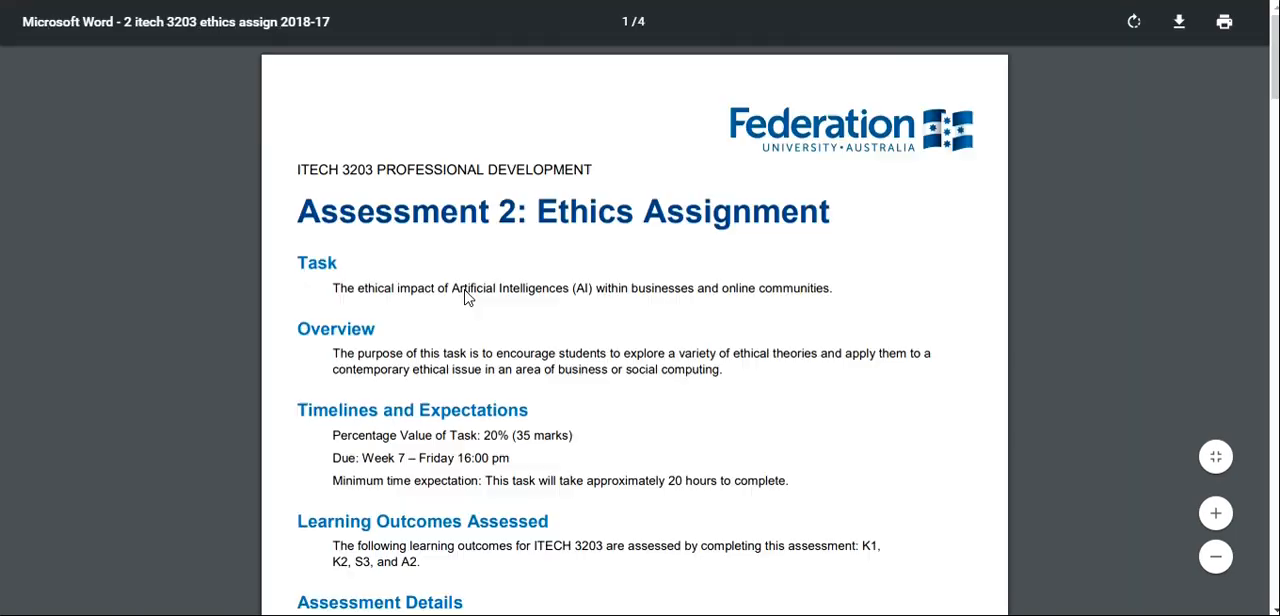
scroll(465, 297, "down", 15)
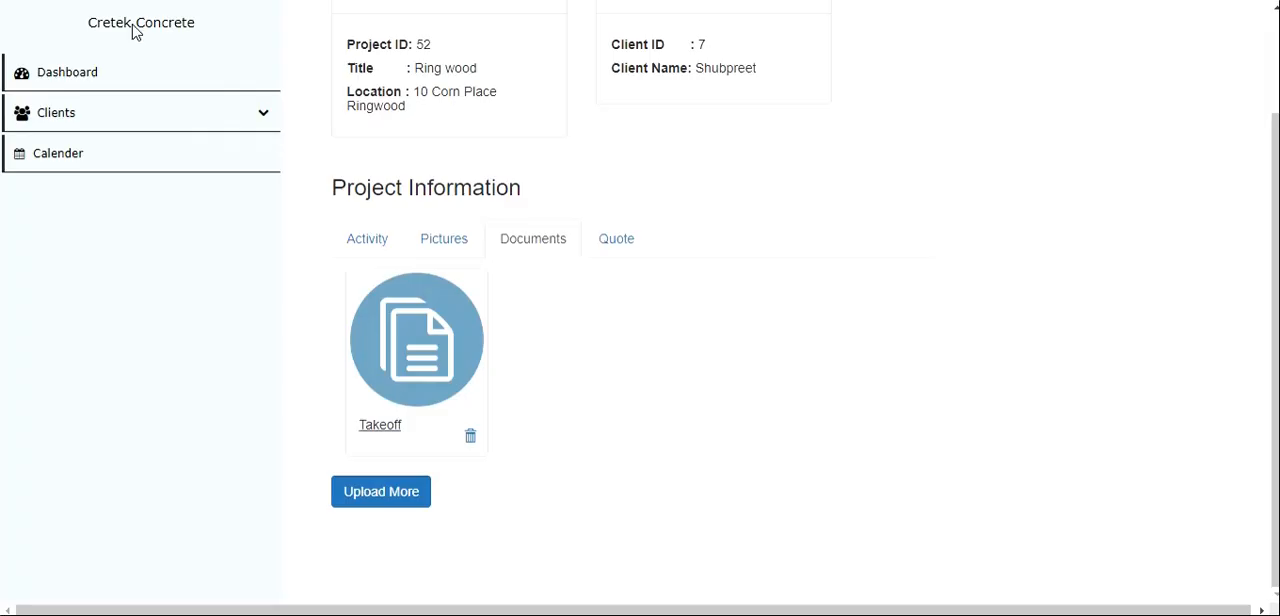
- Revisit the Ring wood project's pictures and documents sections and start adding a quote for the project
left_click(450, 242)
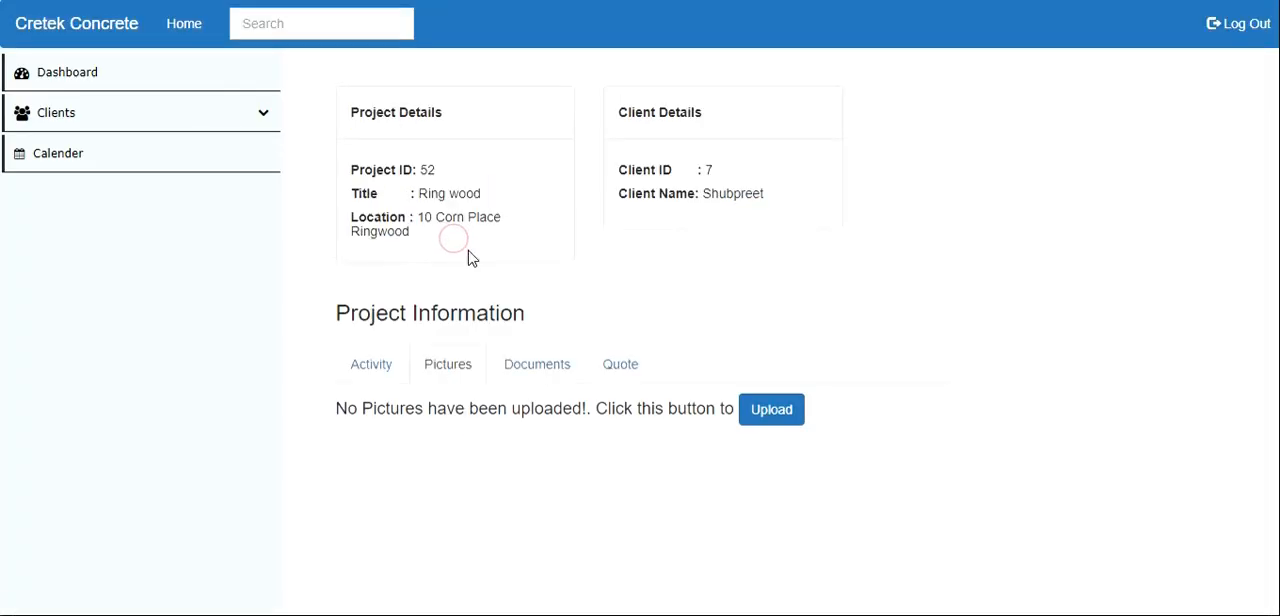
left_click(540, 370)
left_click(454, 370)
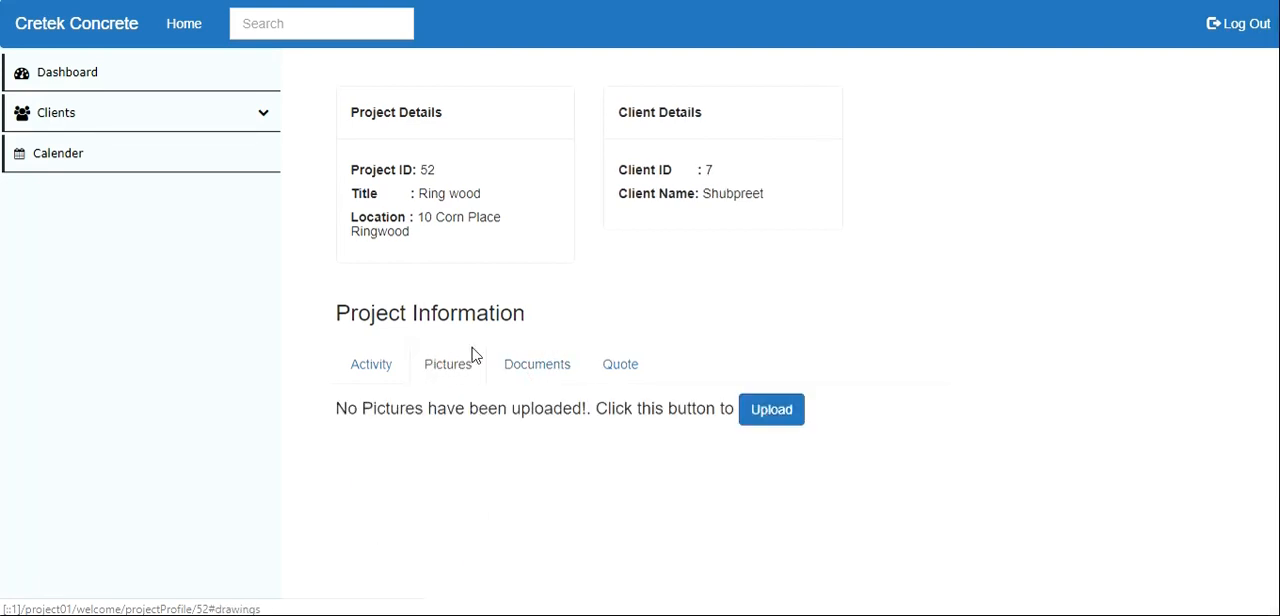
left_click(520, 377)
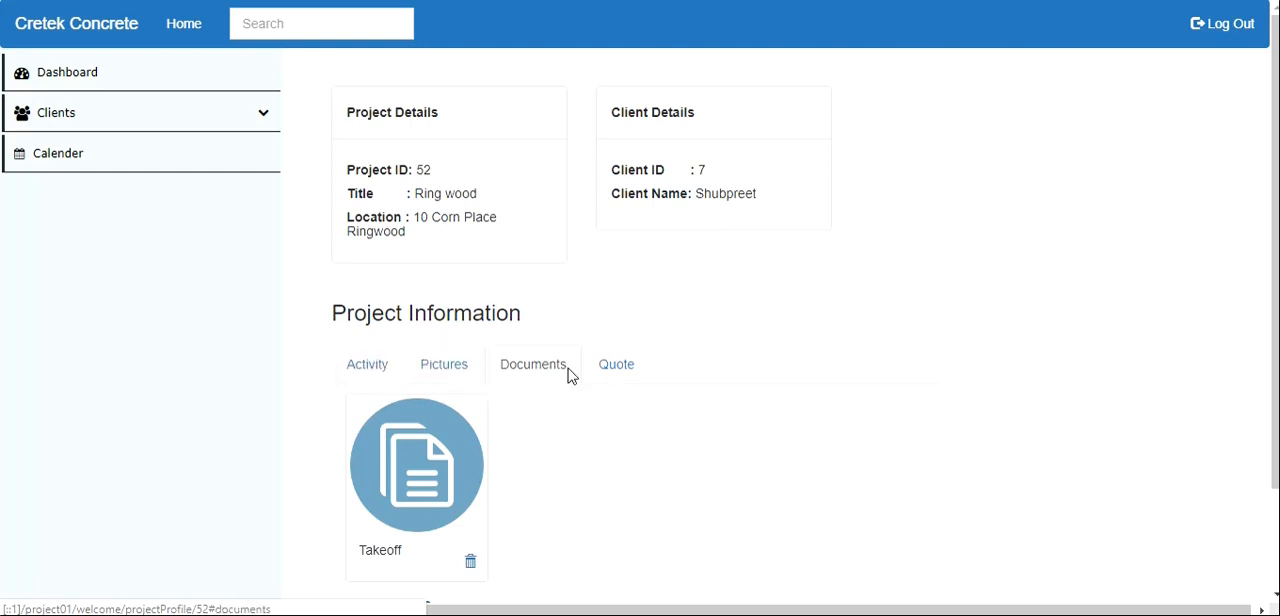
left_click(604, 384)
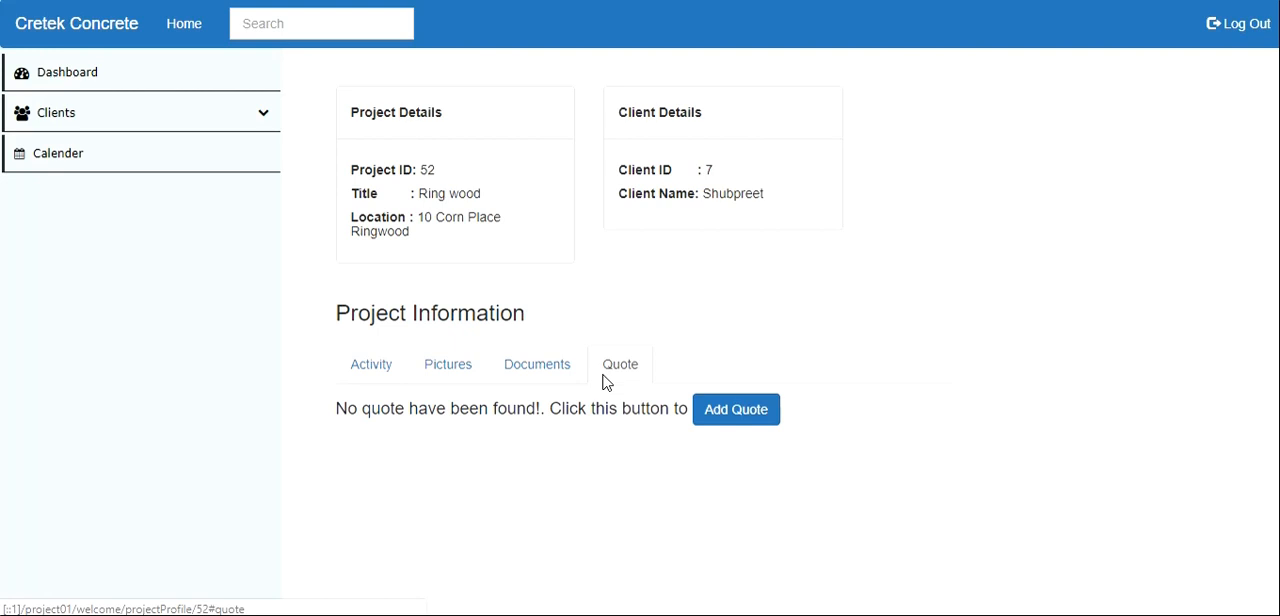
left_click(733, 418)
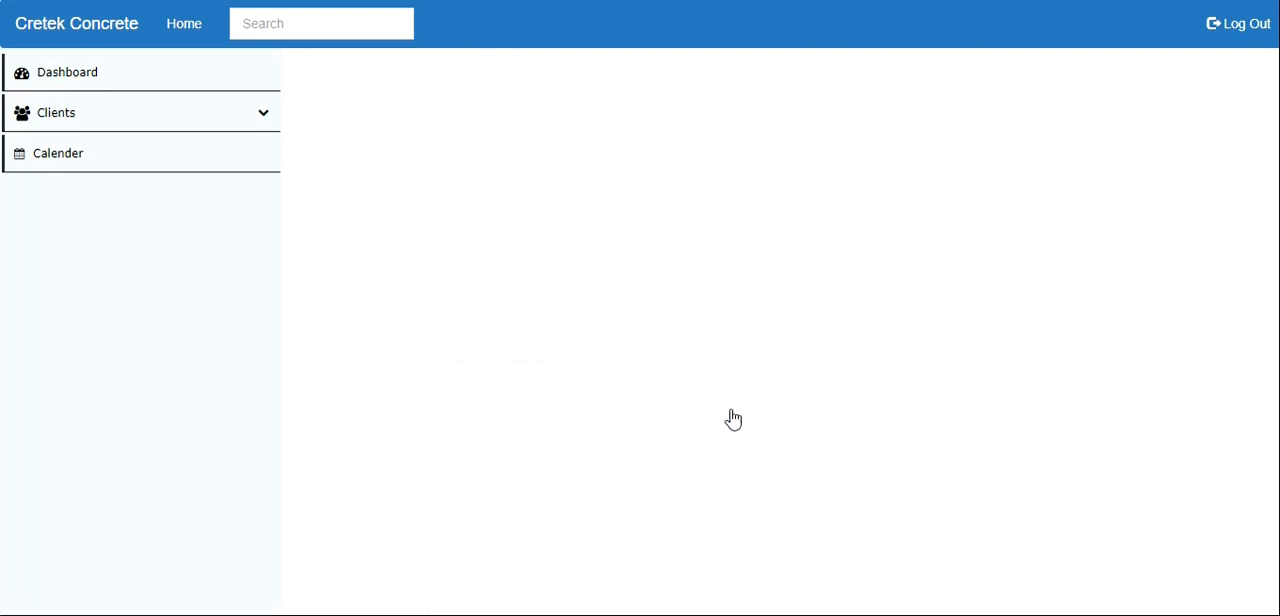
mouse_move(533, 615)
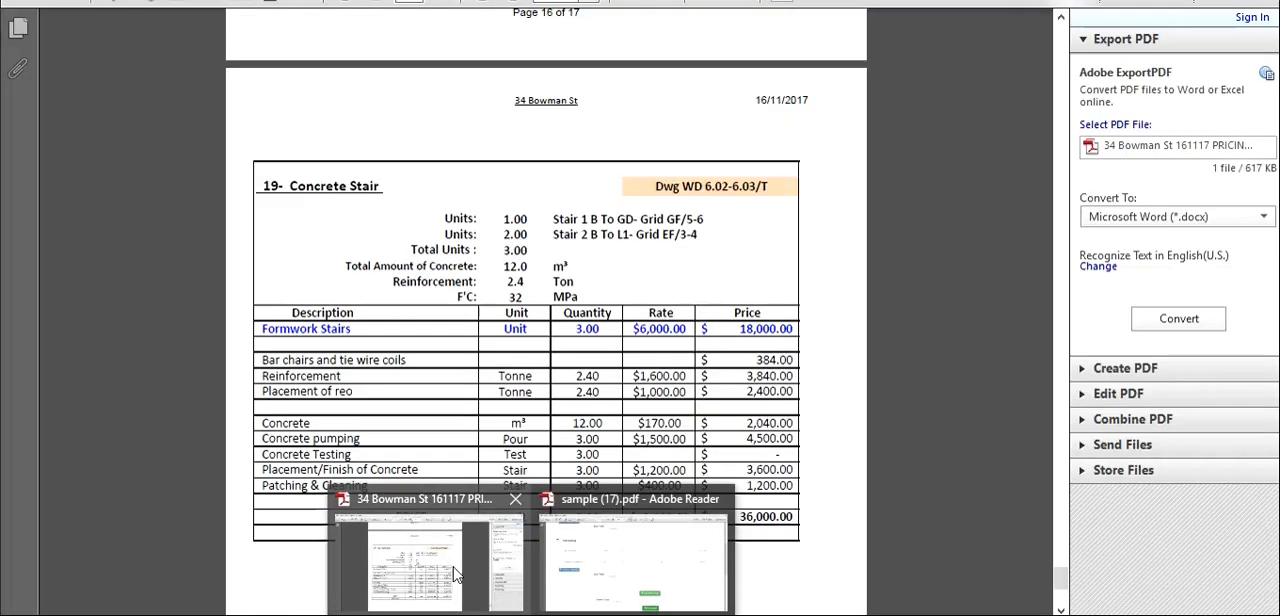
left_click(452, 566)
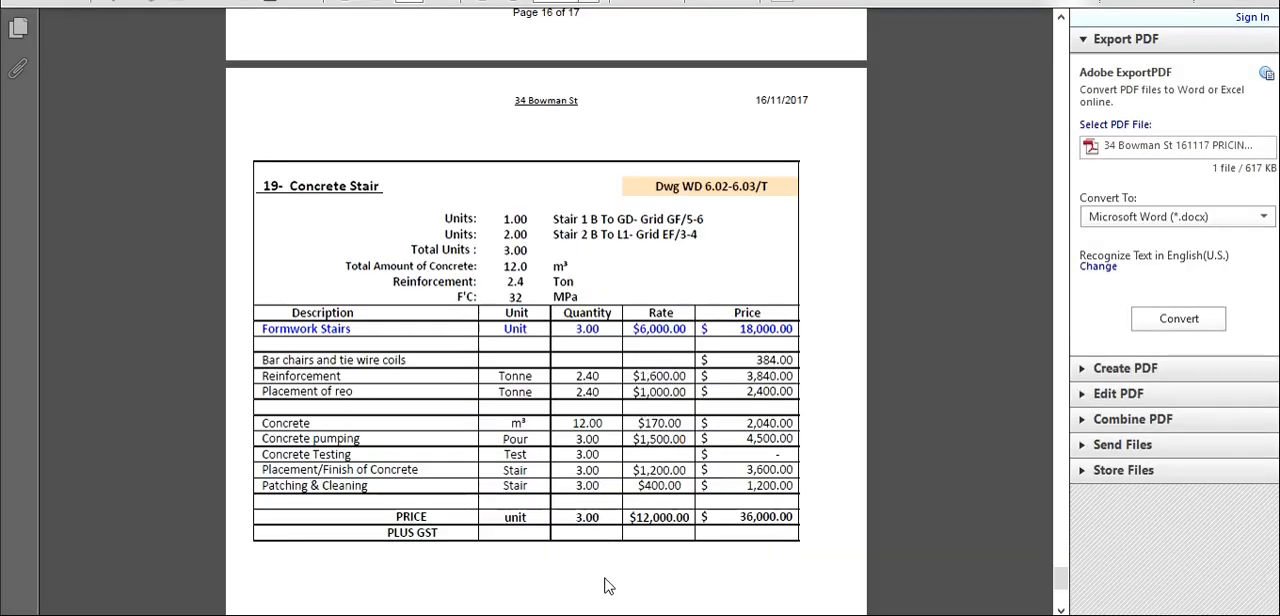
mouse_move(578, 614)
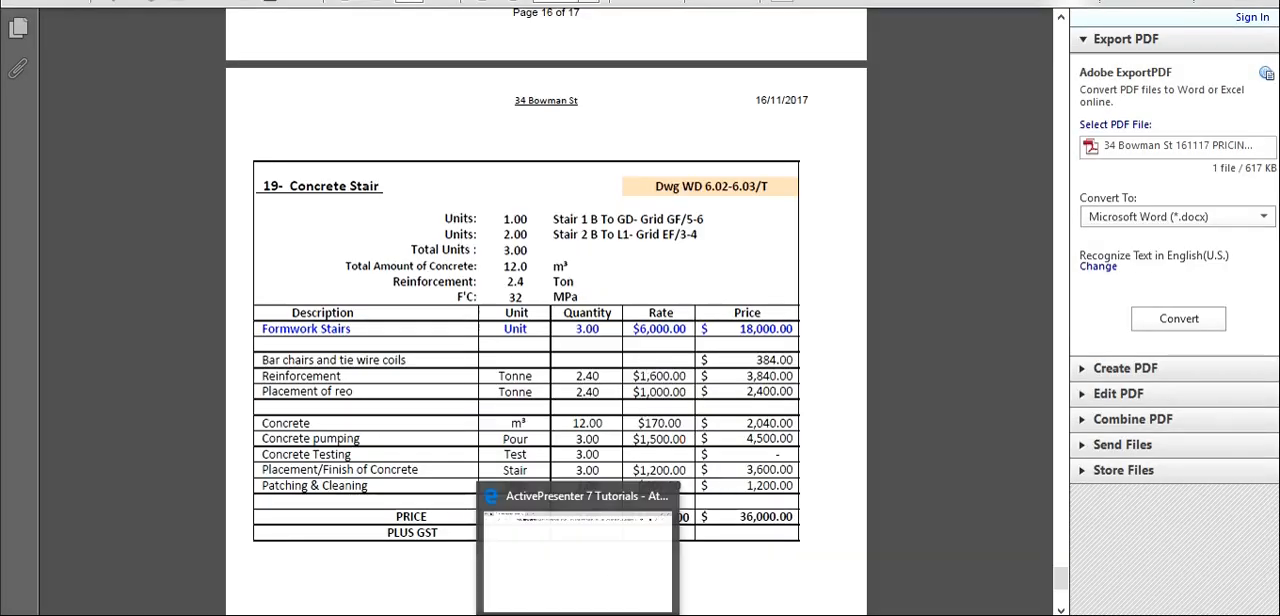
scroll(555, 396, "up", 4)
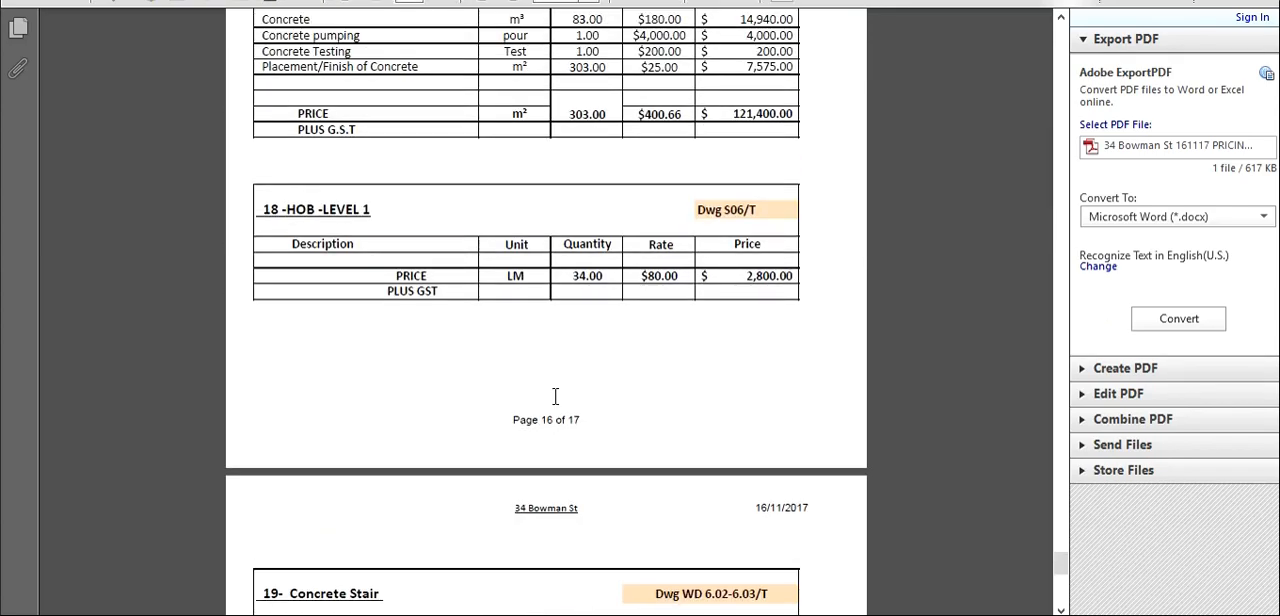
scroll(555, 396, "up", 18)
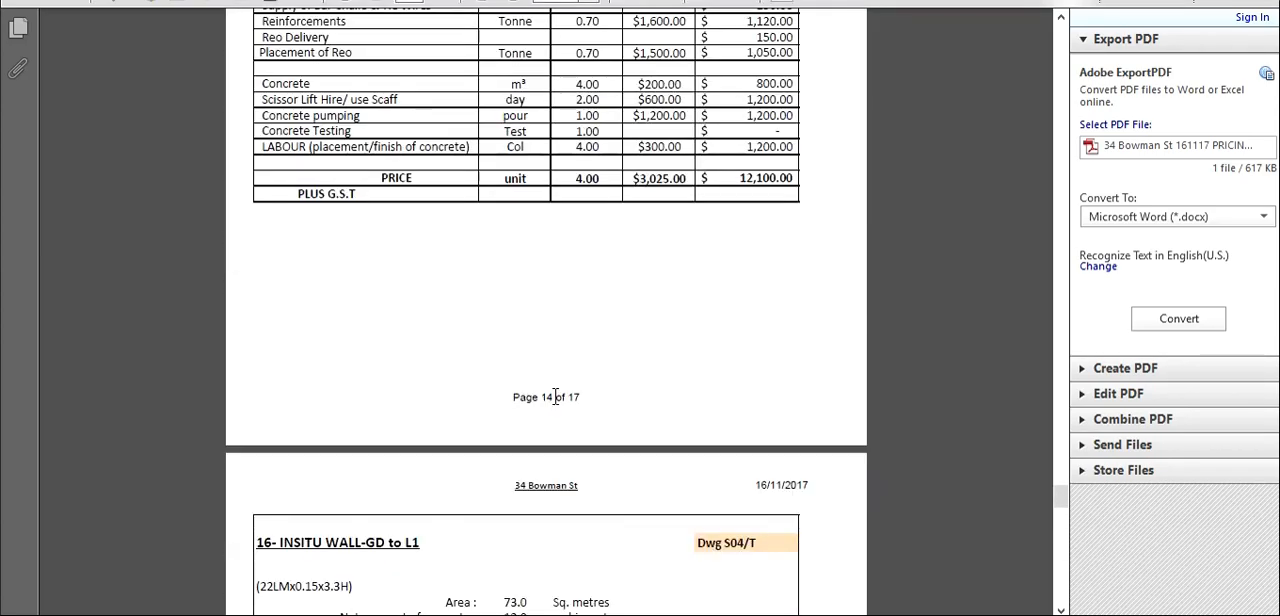
scroll(555, 396, "up", 20)
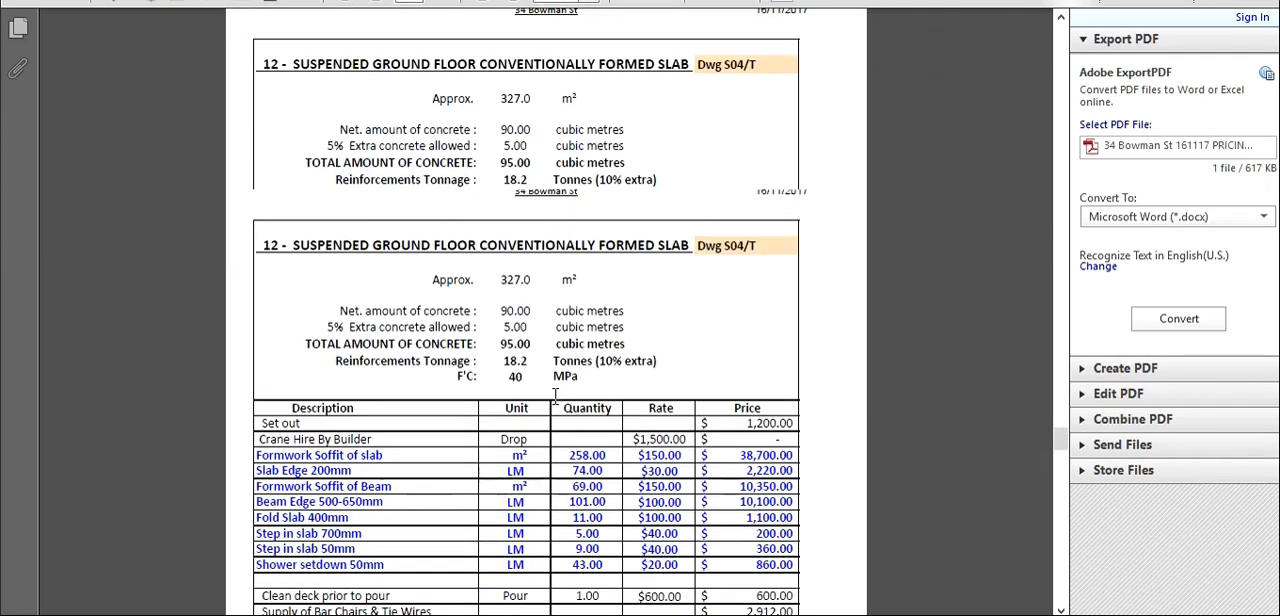
scroll(555, 396, "up", 10)
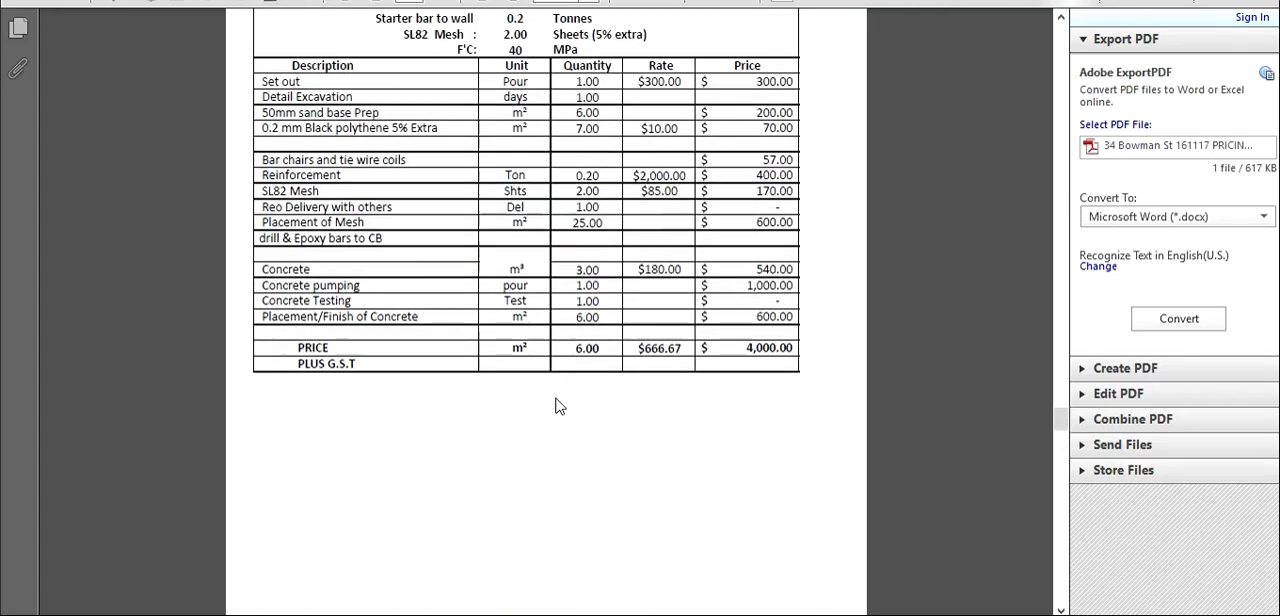
scroll(557, 405, "up", 20)
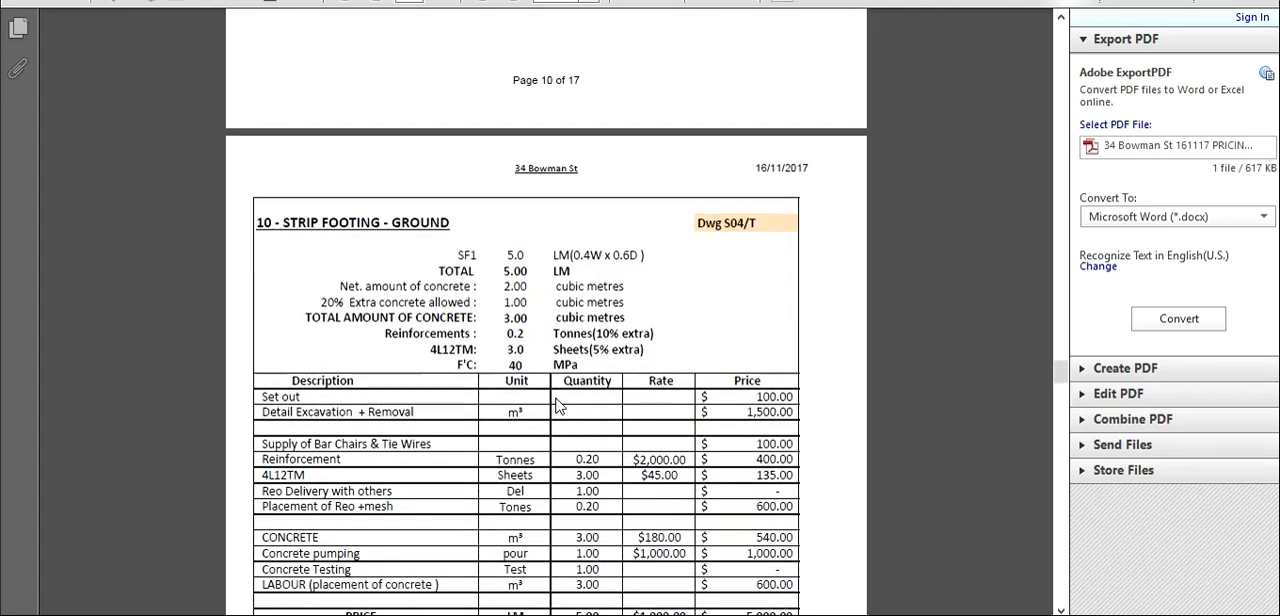
scroll(557, 405, "up", 10)
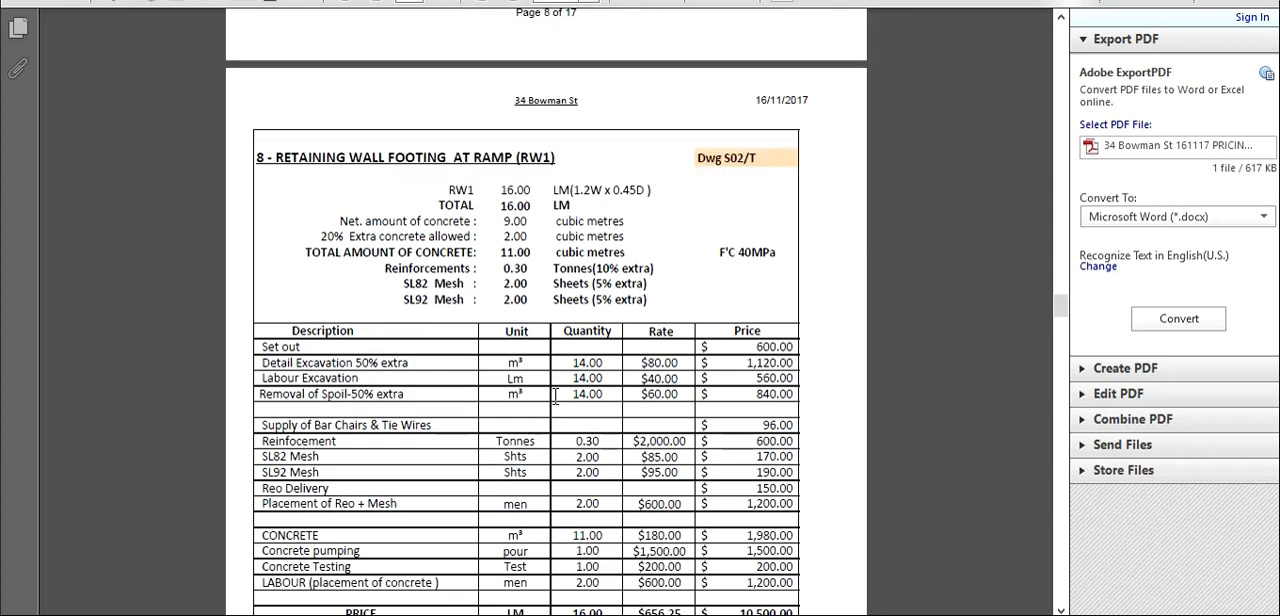
left_click_drag(256, 145, 650, 300)
left_click(314, 181)
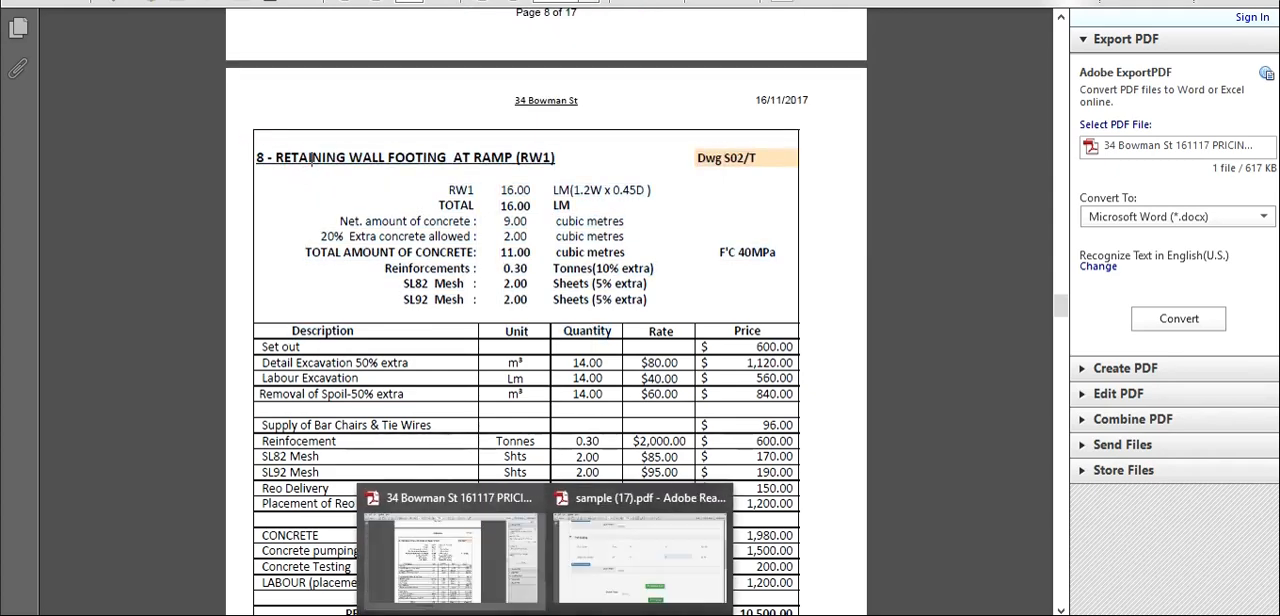
- Return to the Cretek Concrete site and add a quote category named "Retaning wall footing", based on the section heading in the pricing PDF
left_click(440, 608)
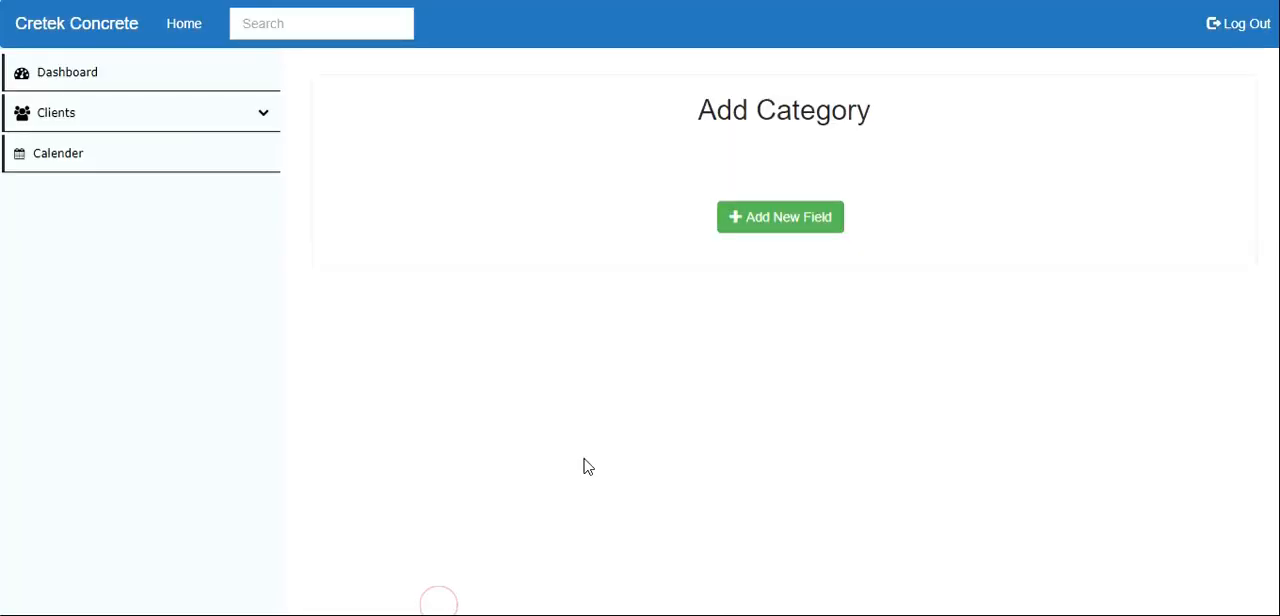
left_click(755, 232)
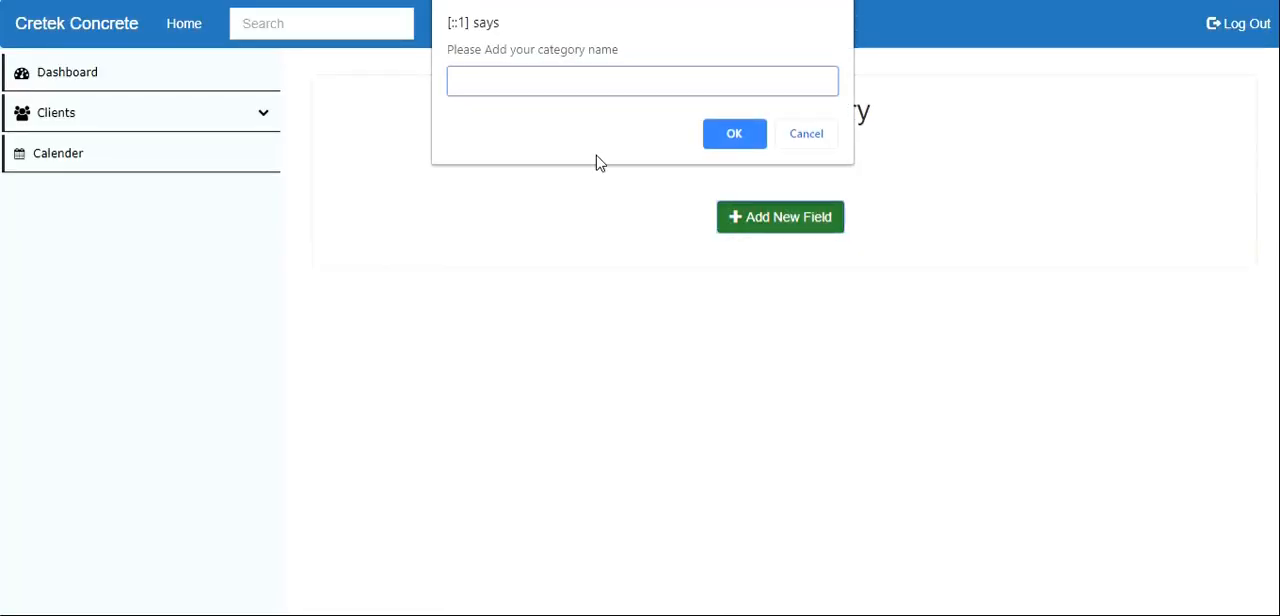
left_click(476, 588)
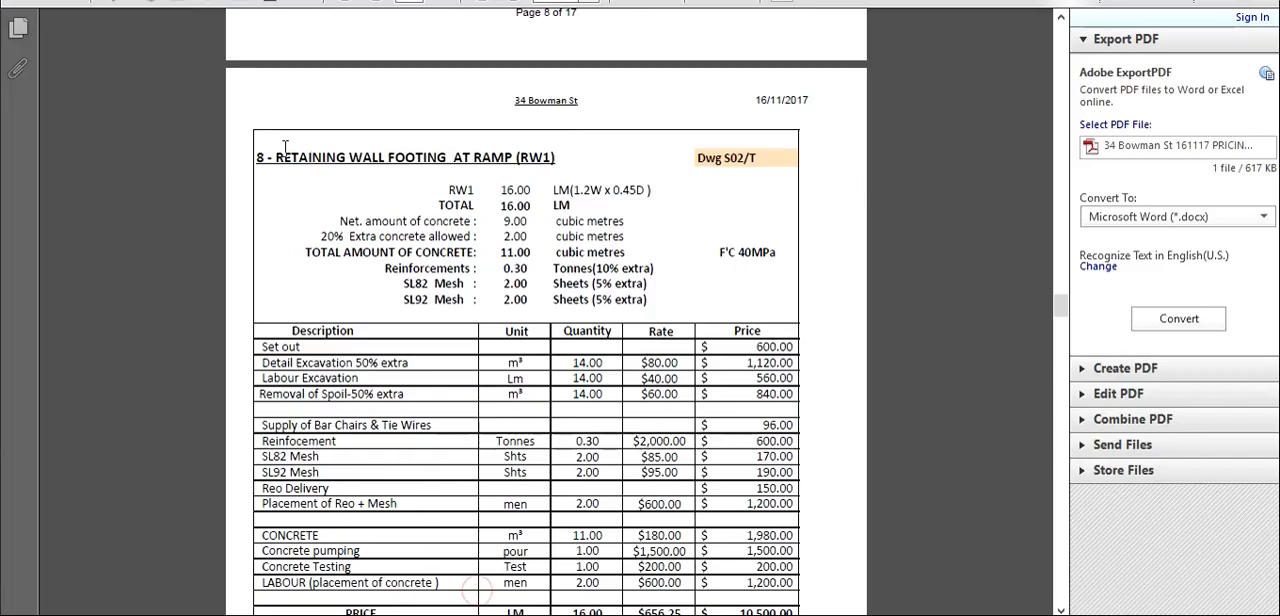
left_click_drag(274, 156, 427, 146)
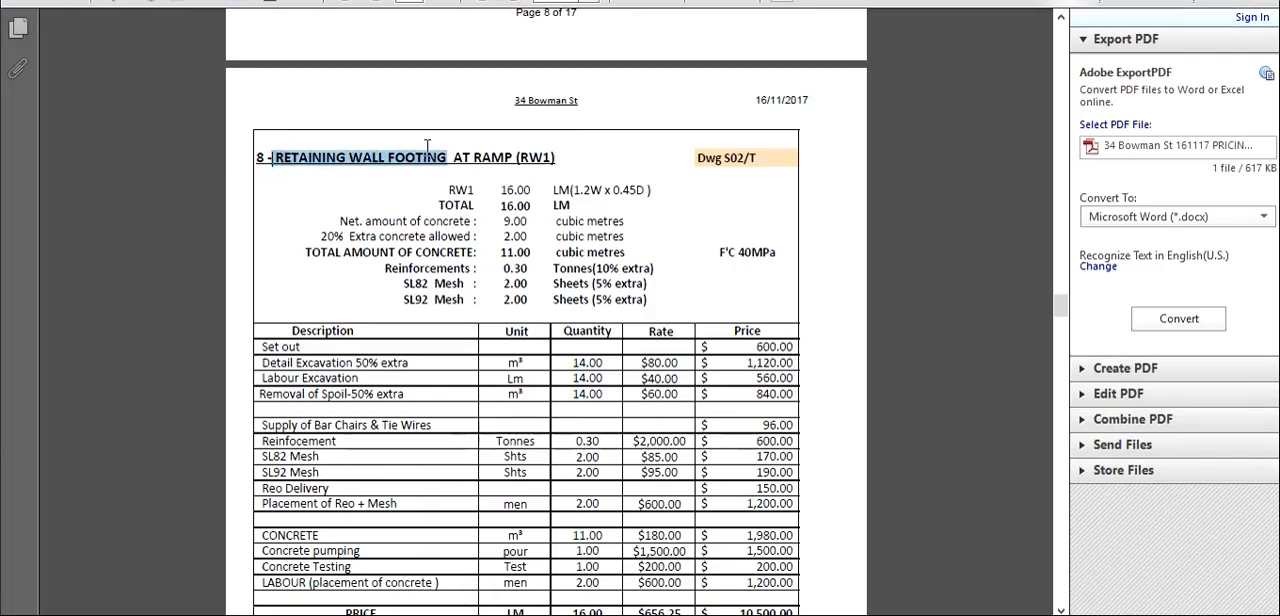
mouse_move(463, 603)
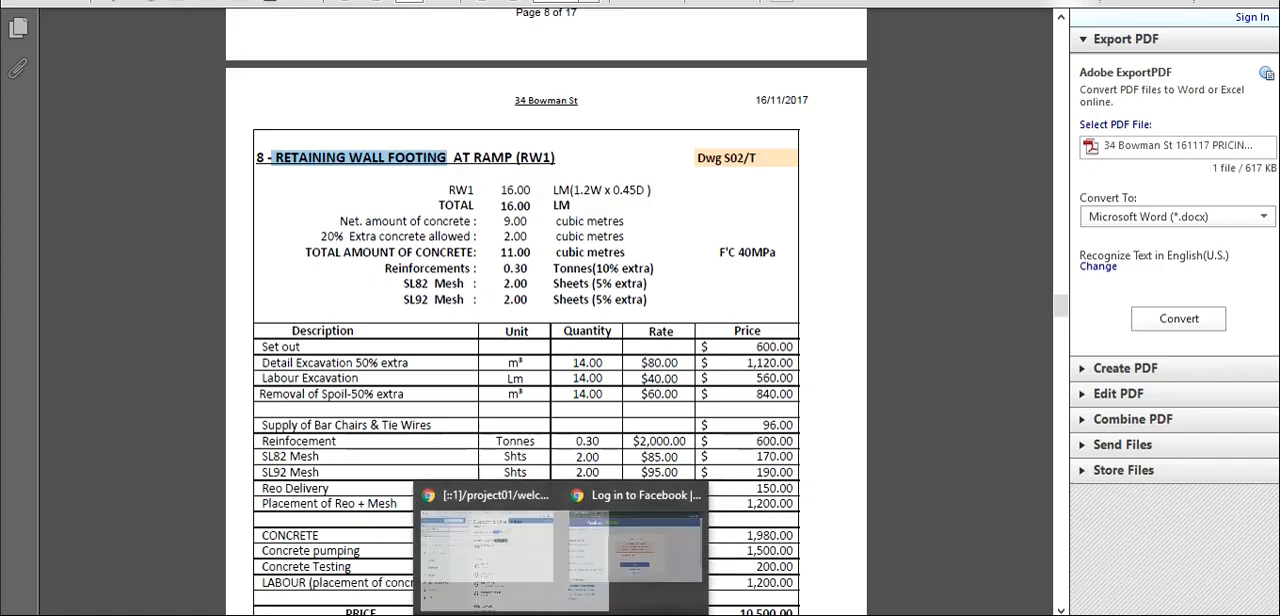
left_click(431, 578)
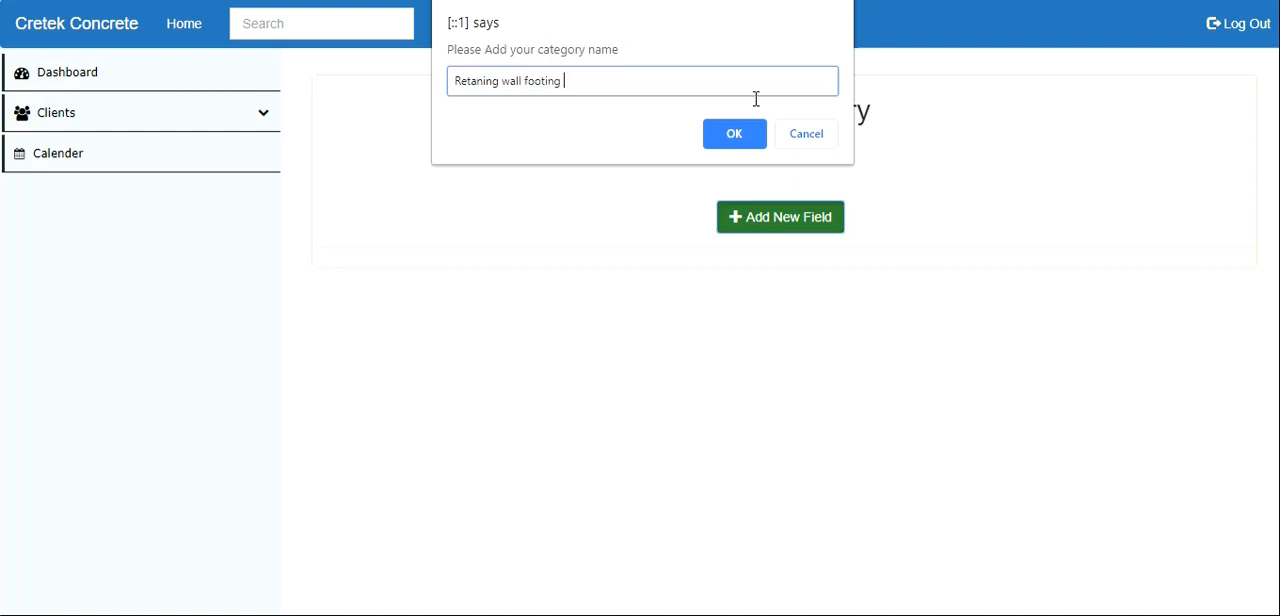
left_click(749, 145)
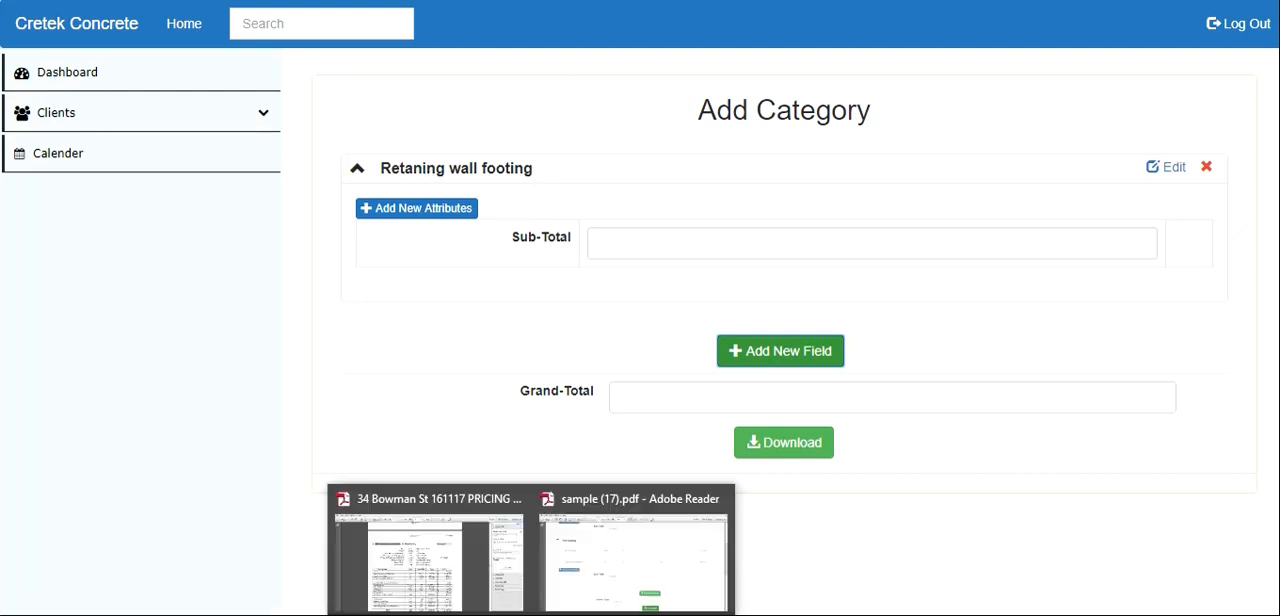
- Switch to the pricing PDF and examine the retaining wall footing items from Set out to Removal of Spoil
left_click(466, 600)
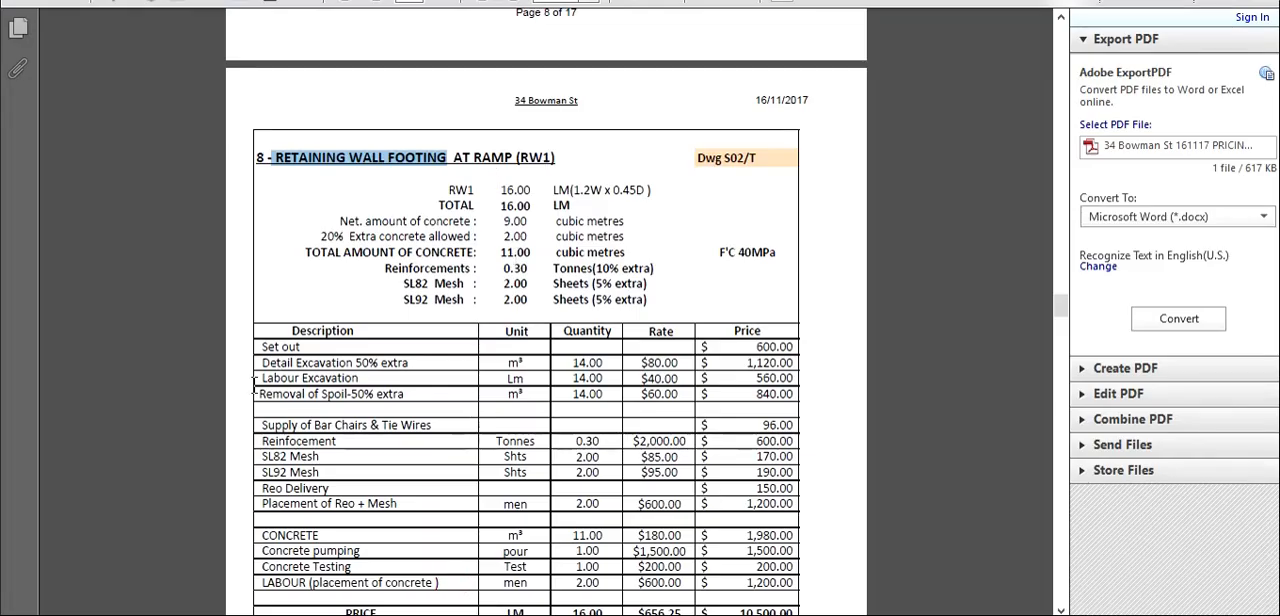
left_click_drag(273, 352, 345, 390)
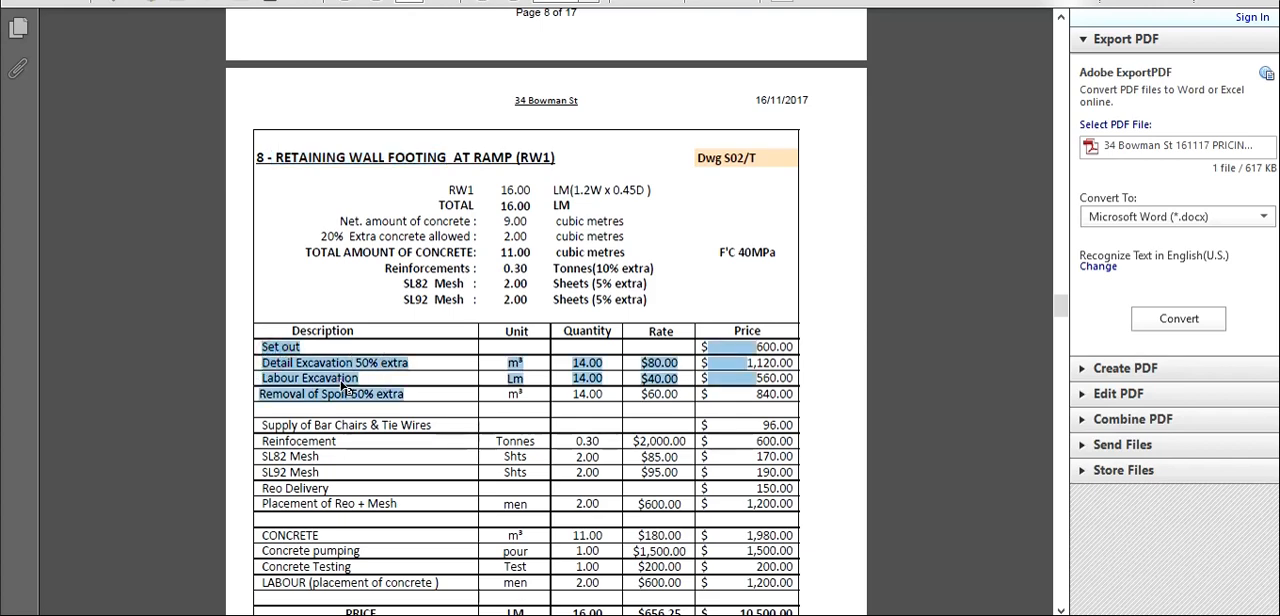
left_click(287, 365)
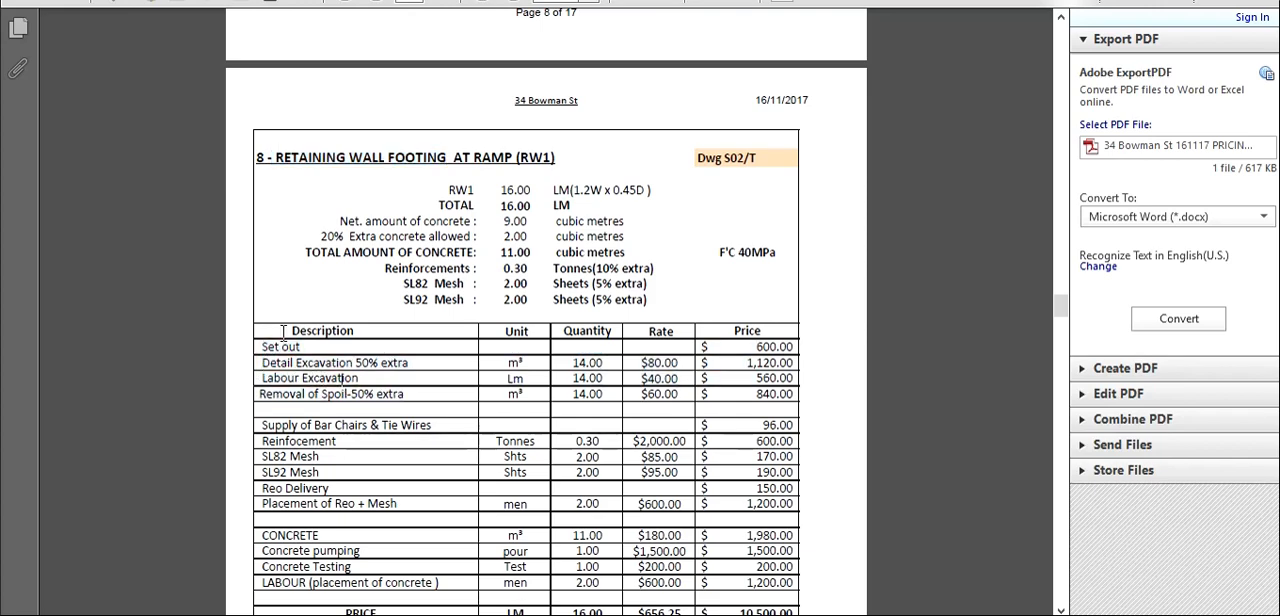
- Return to the Cretek Concrete site and add a blank attribute row to the Retaning wall footing category
left_click_drag(283, 342, 587, 342)
mouse_move(486, 614)
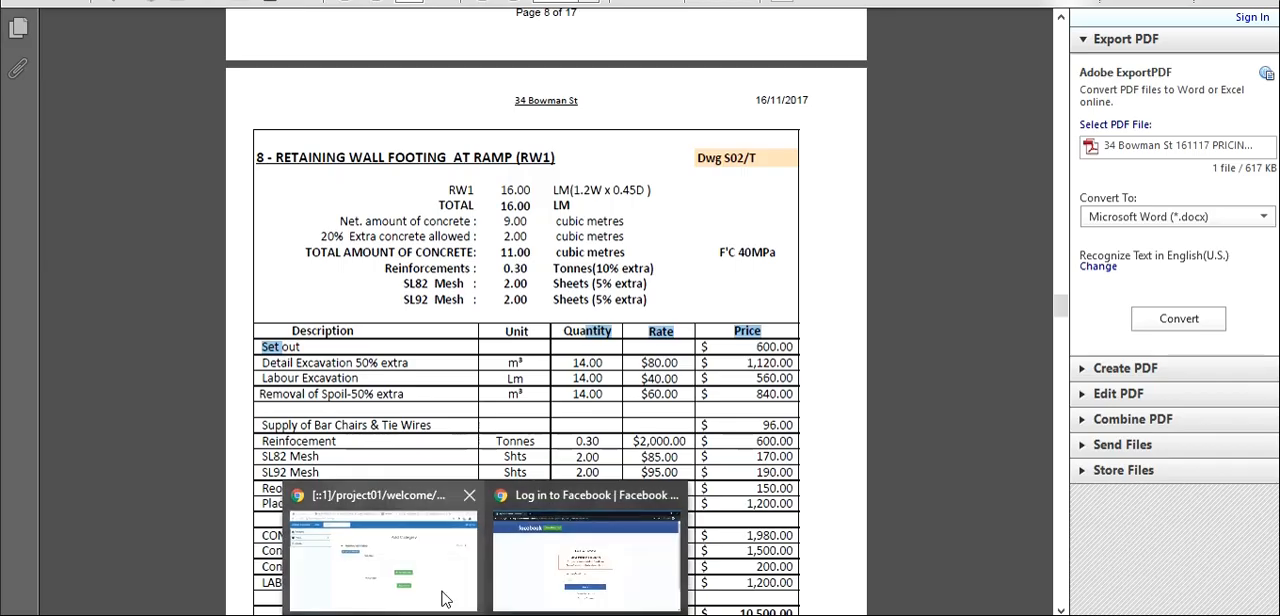
left_click(445, 598)
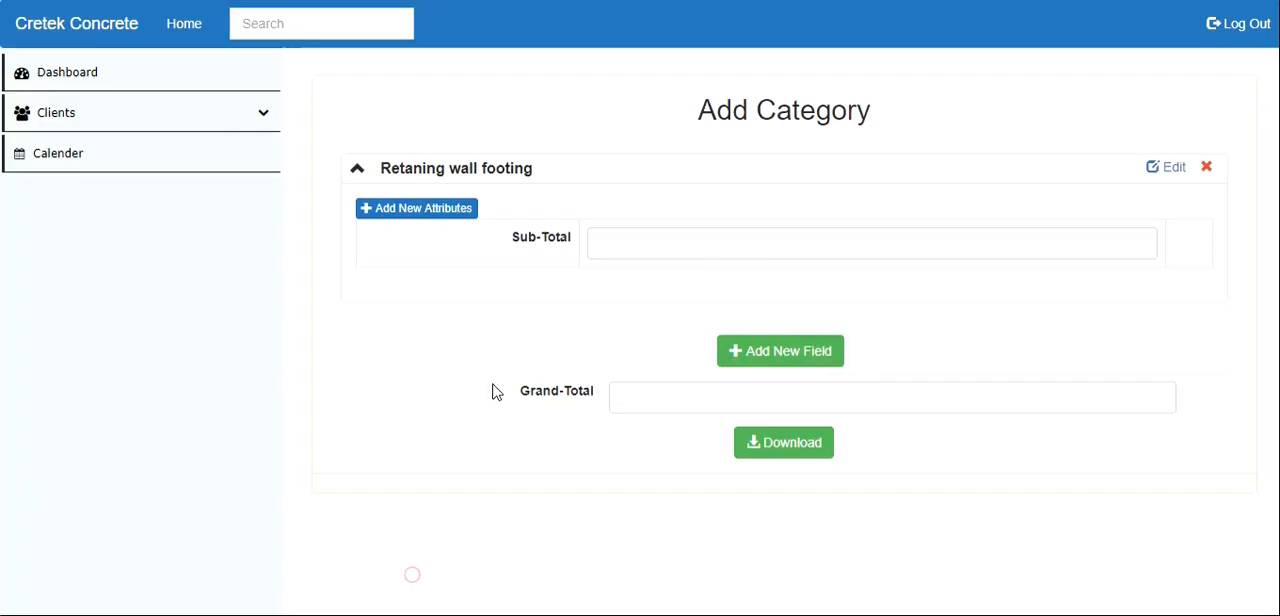
left_click(428, 212)
left_click(424, 216)
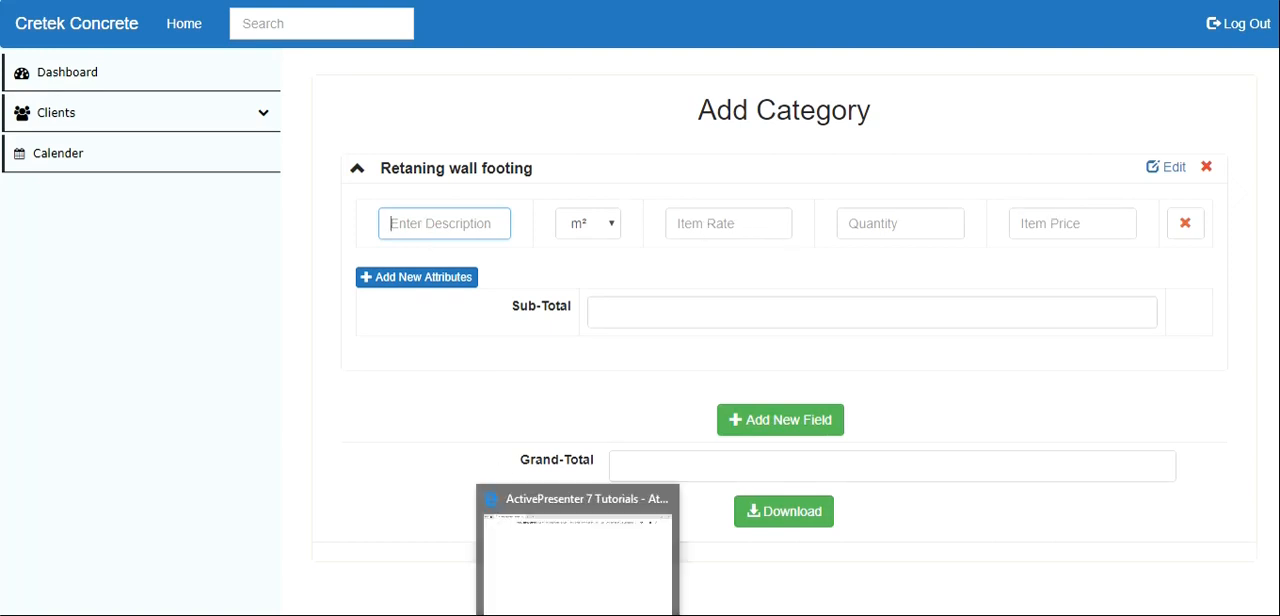
- Switch to the pricing PDF and examine the retaining wall footing's reinforcement and concrete items
left_click(463, 580)
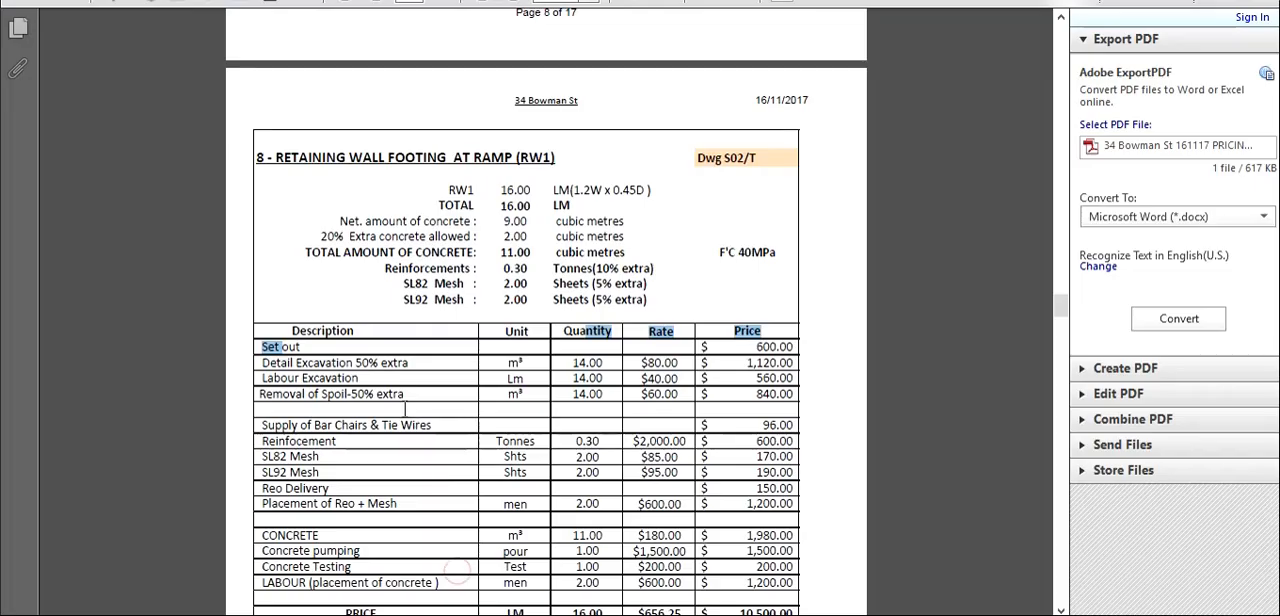
scroll(448, 478, "down", 2)
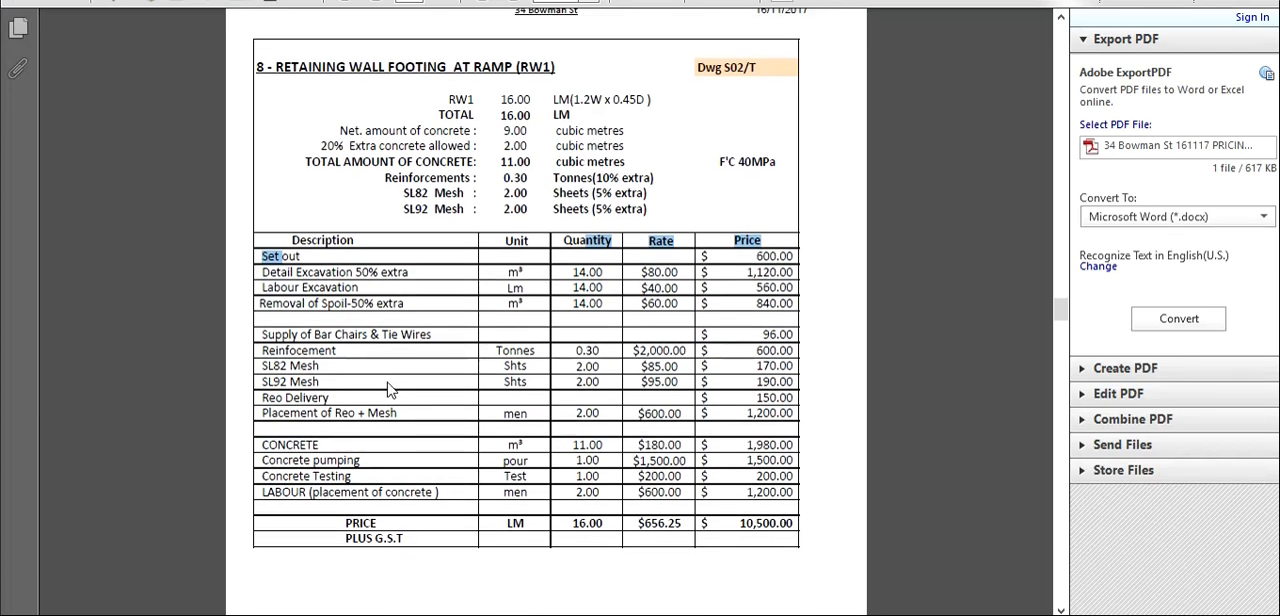
left_click_drag(340, 350, 222, 345)
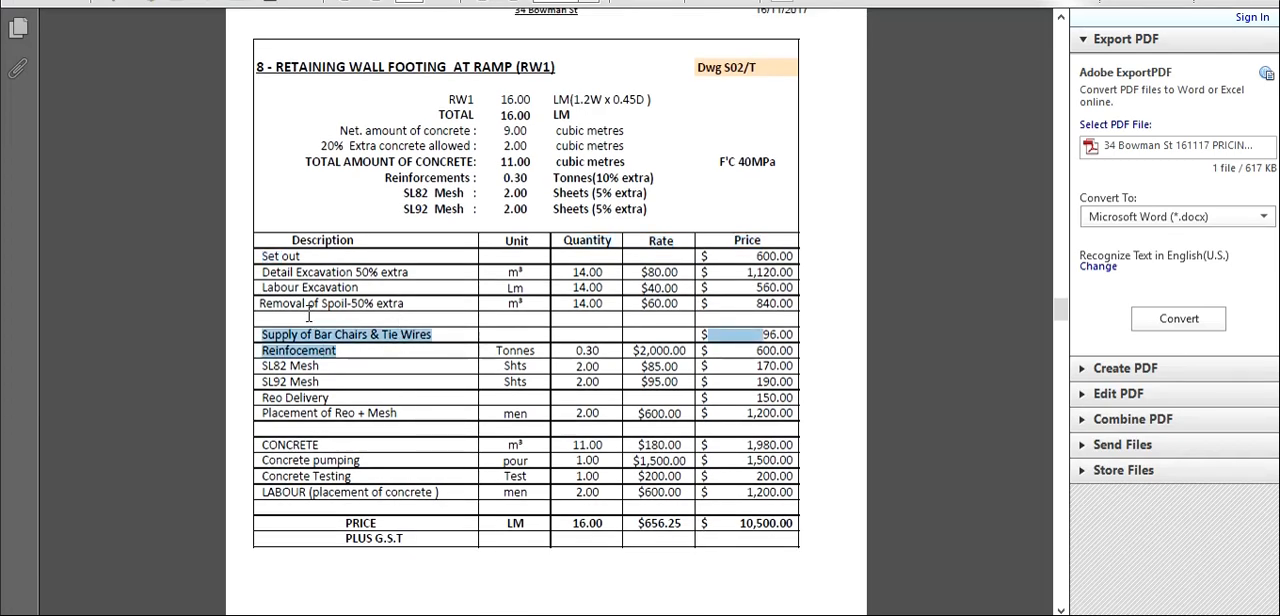
left_click_drag(326, 445, 266, 447)
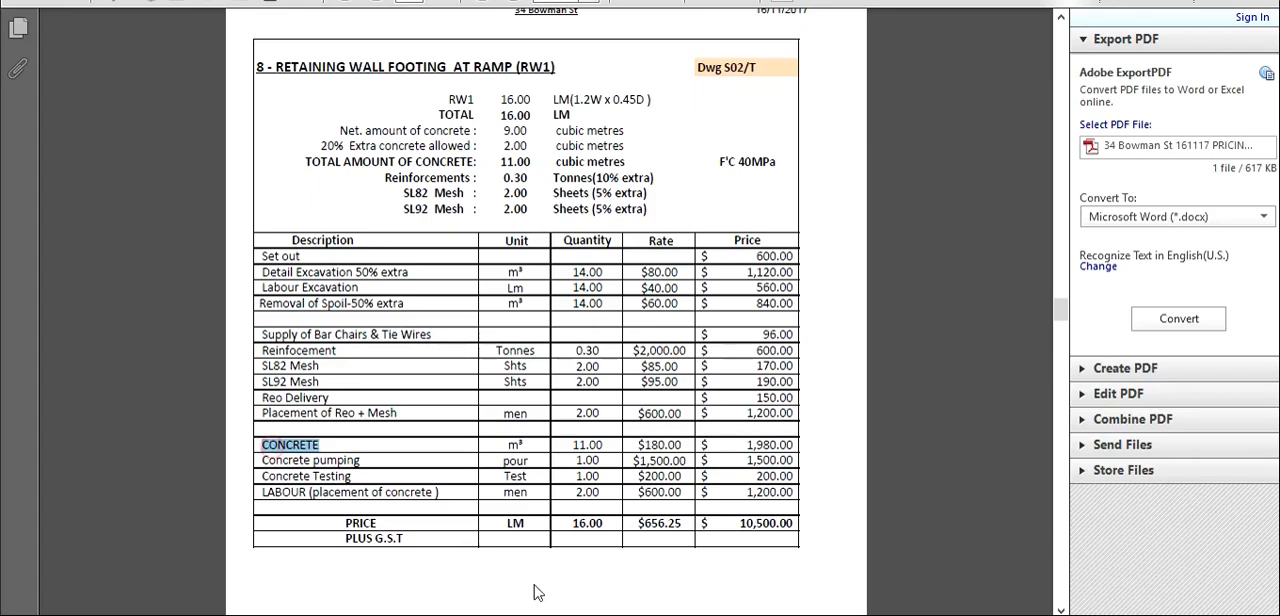
- Return to the Cretek Concrete site and fill the attribute row with the suggested description CONCRETE and the unit m²
mouse_move(485, 614)
left_click(420, 588)
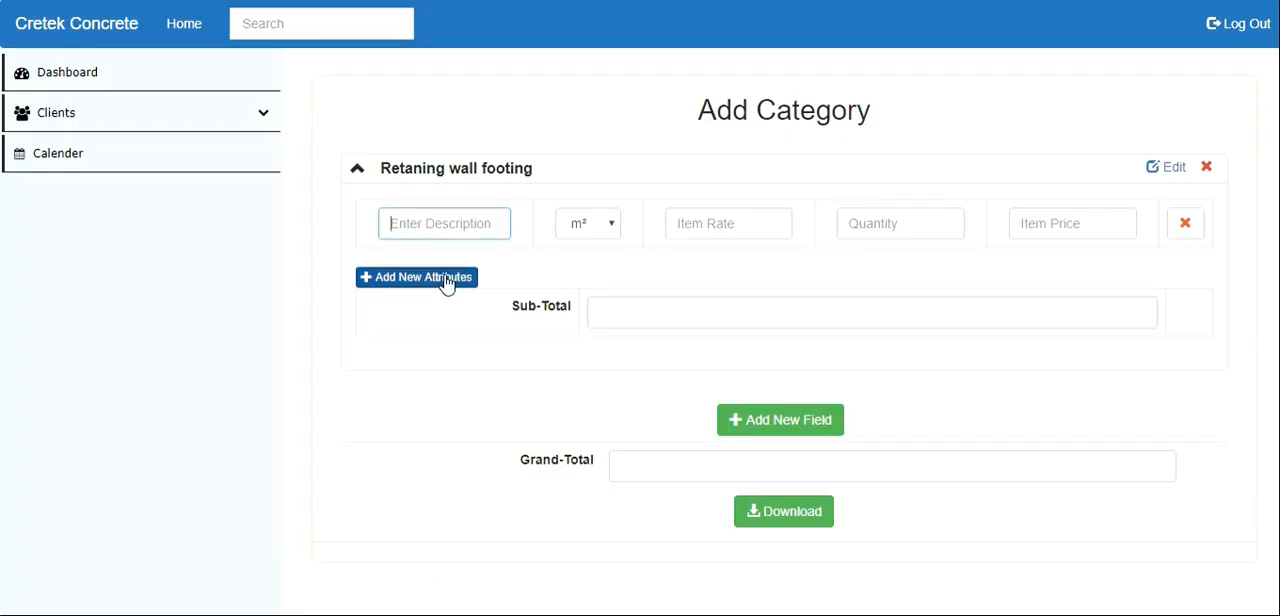
type("Co")
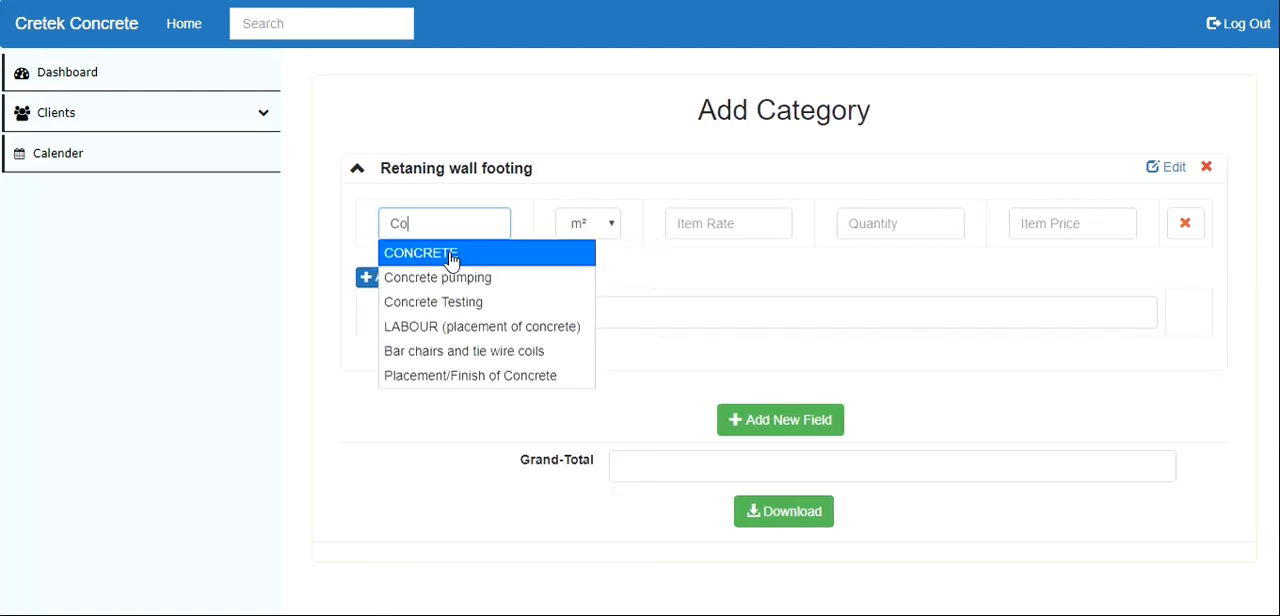
left_click(452, 256)
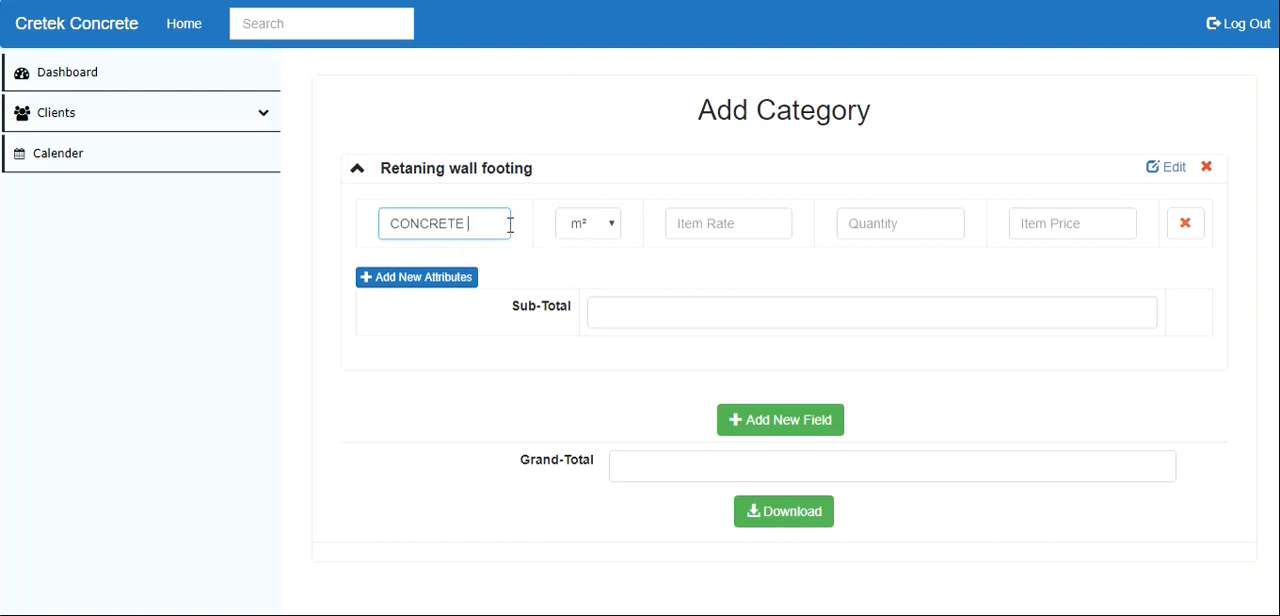
left_click(590, 231)
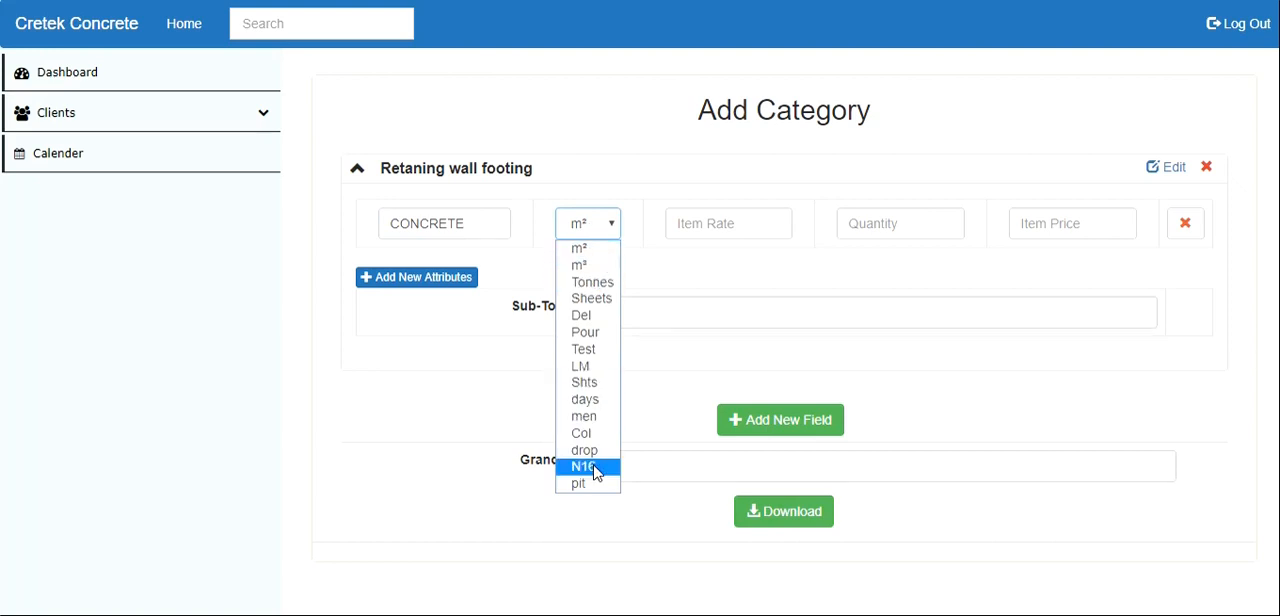
left_click(605, 250)
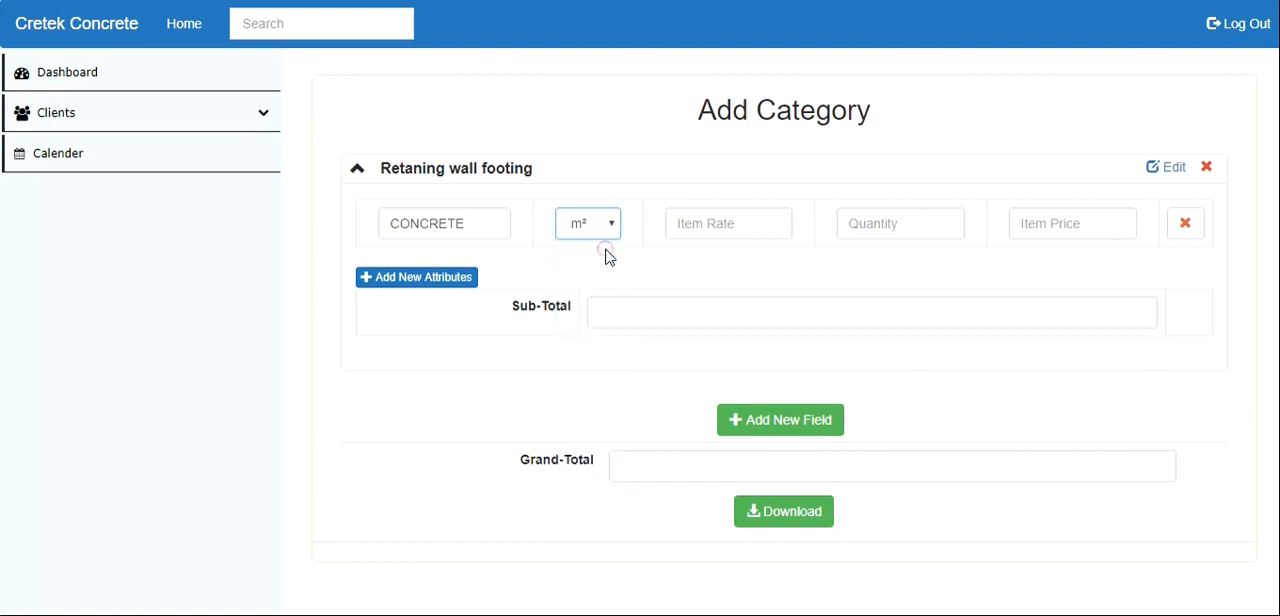
- Set the CONCRETE item's rate to 200 and quantity to 4, and check the sub-total and grand total
left_click(734, 232)
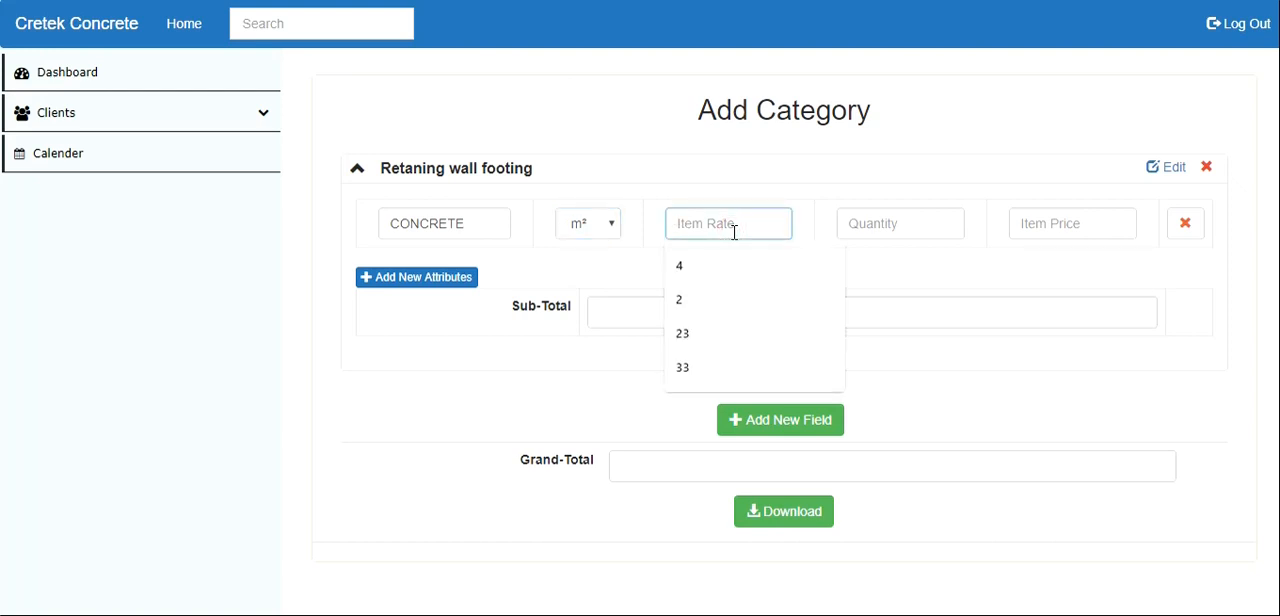
type("200")
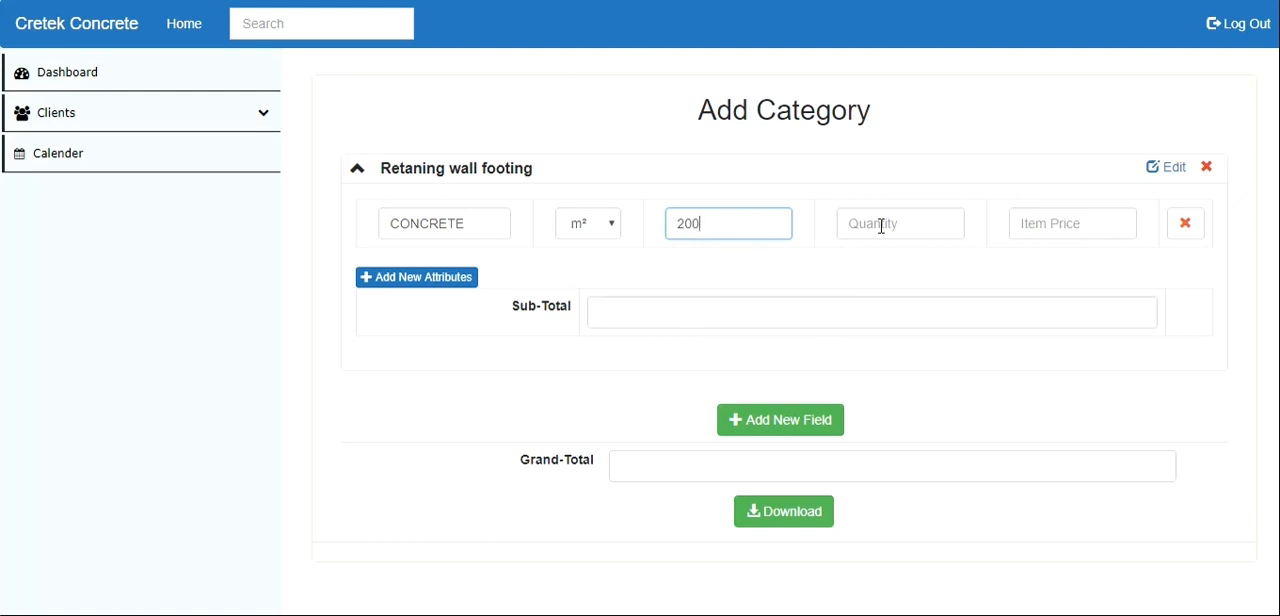
left_click(881, 224)
type("4")
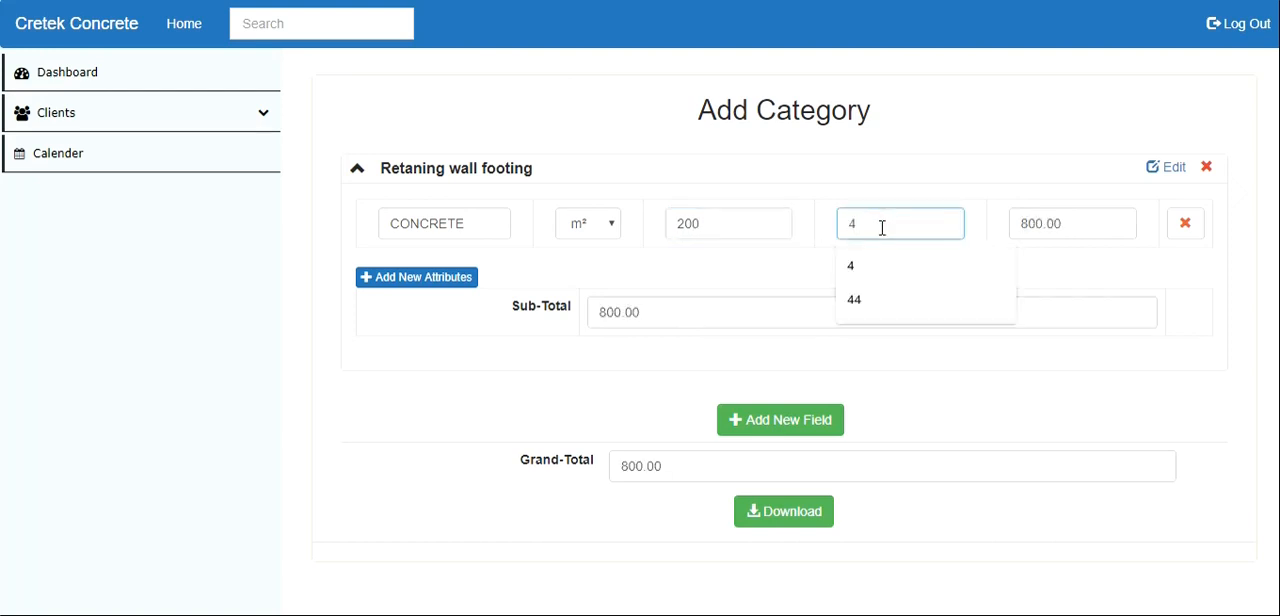
left_click(729, 277)
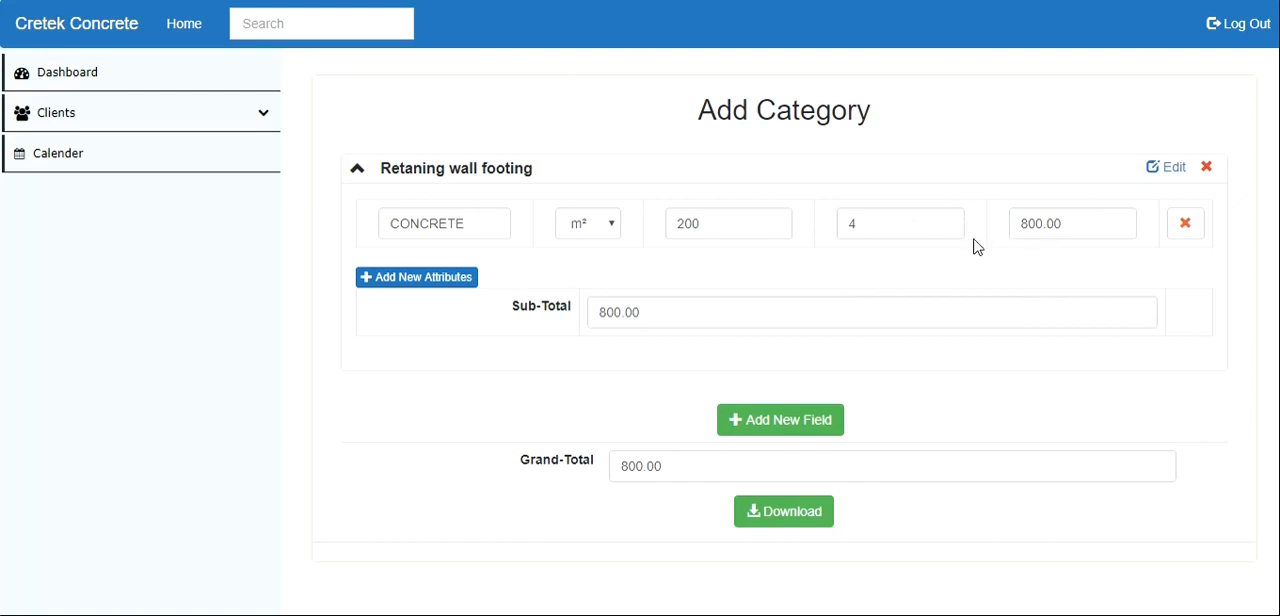
triple_click(505, 306)
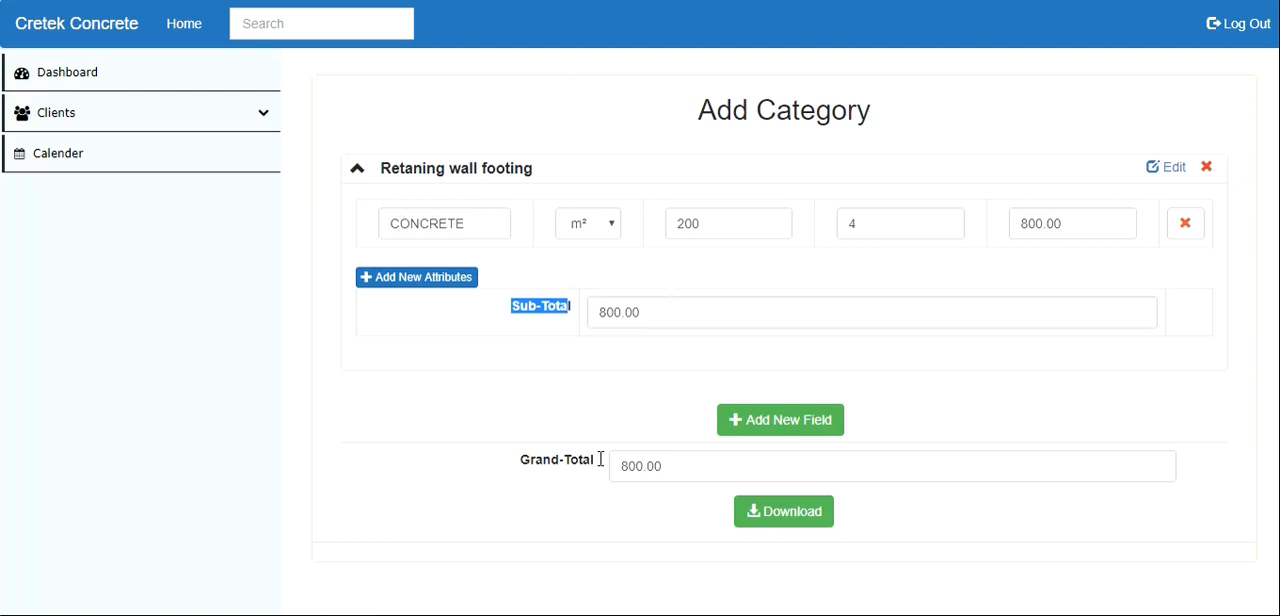
left_click_drag(523, 465, 686, 454)
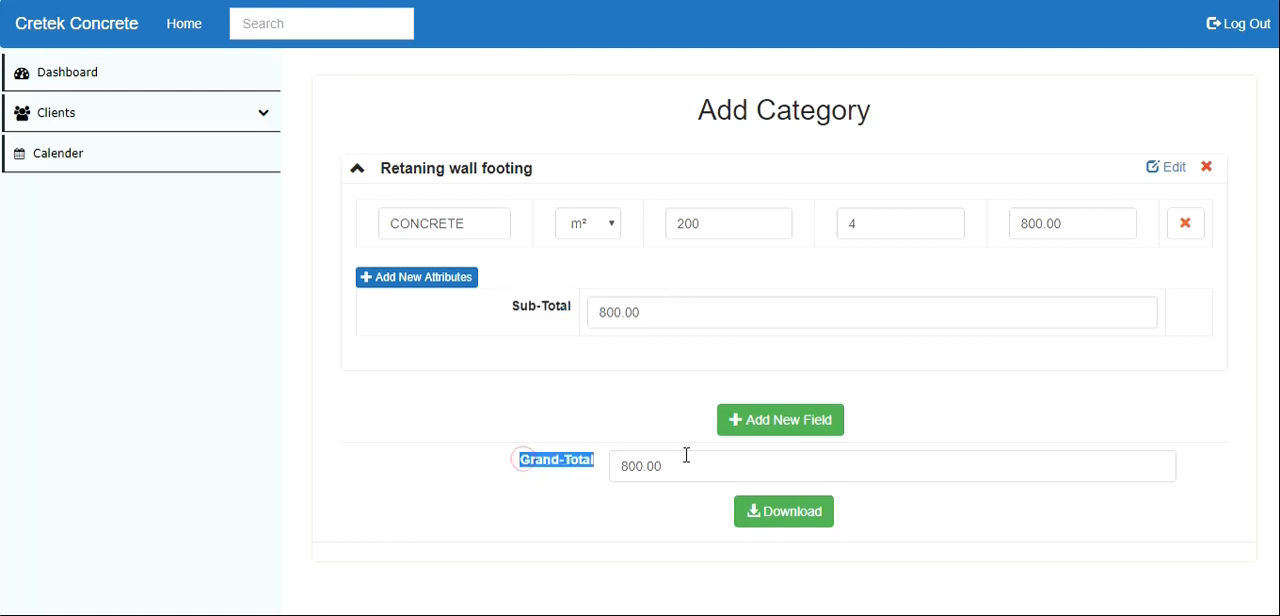
- Add a second attribute to the Retaning wall footing category: SL92 Mesh with rate 33 and quantity 33
left_click(400, 281)
left_click(437, 301)
type("S")
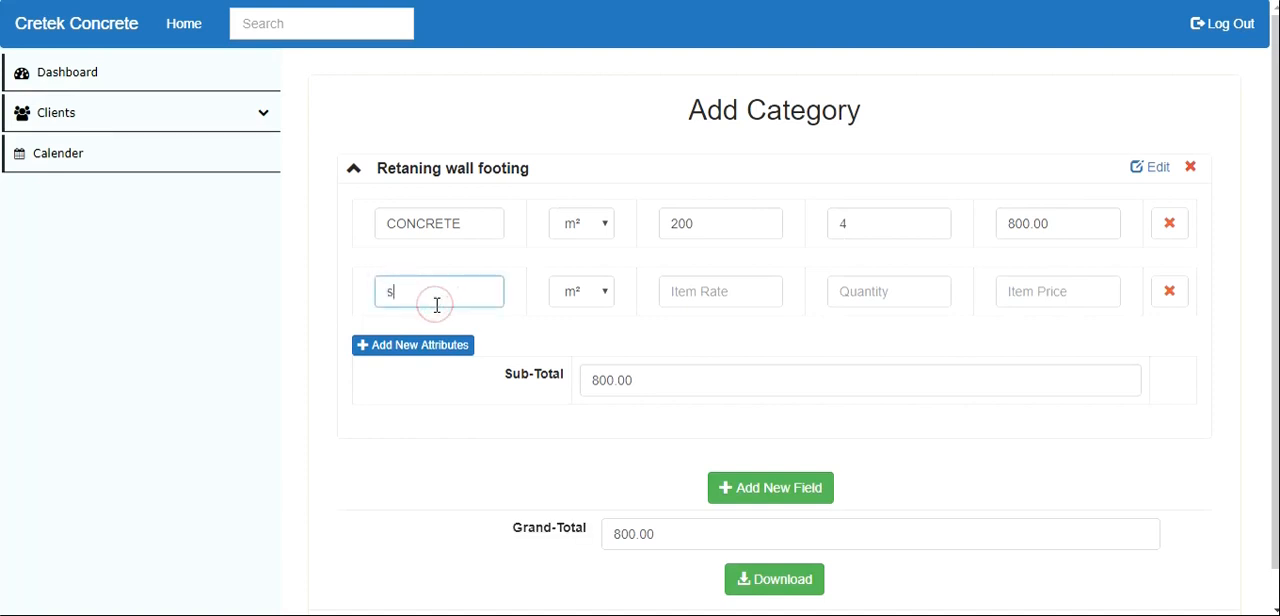
left_click(441, 364)
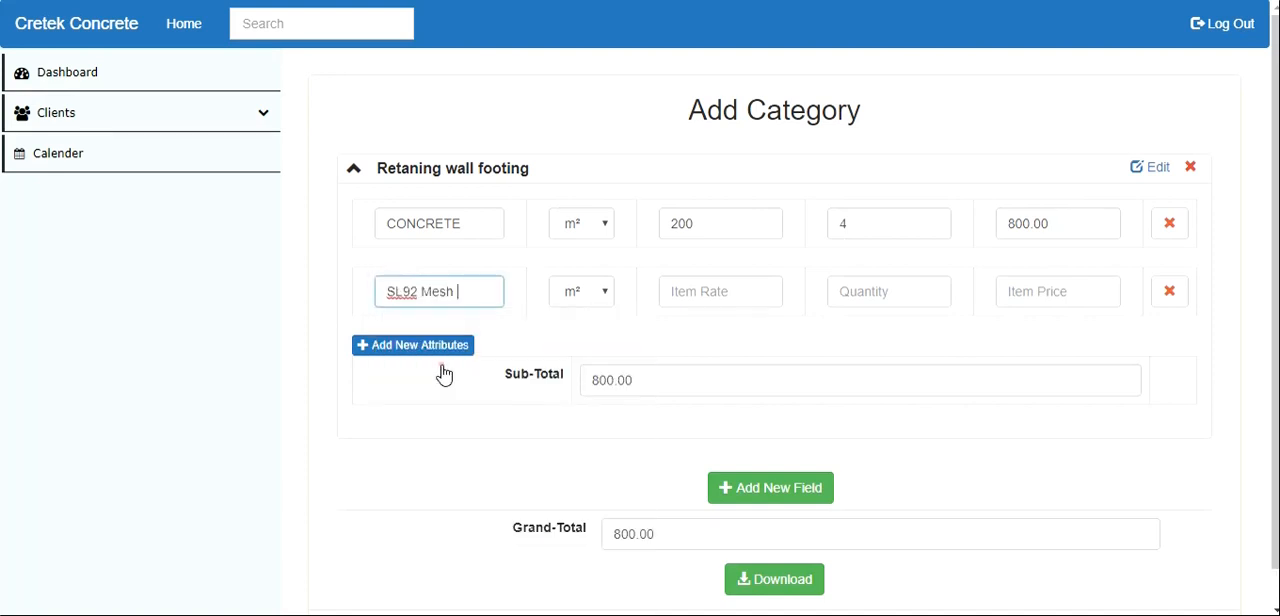
left_click(688, 287)
type("33")
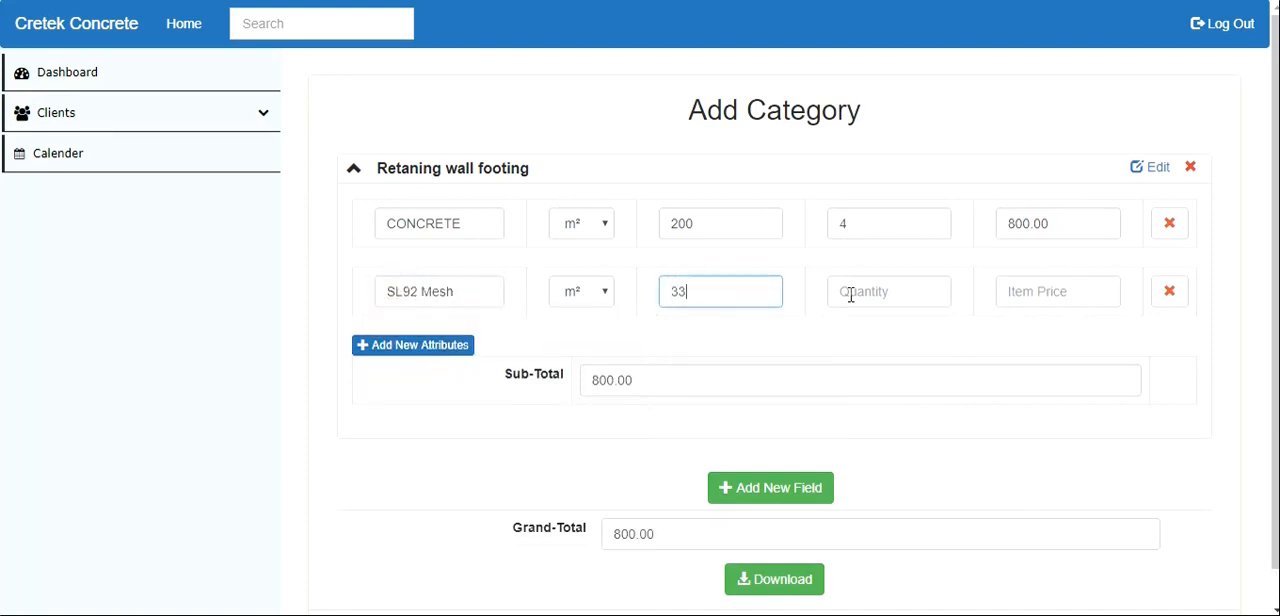
left_click(850, 294)
type("33")
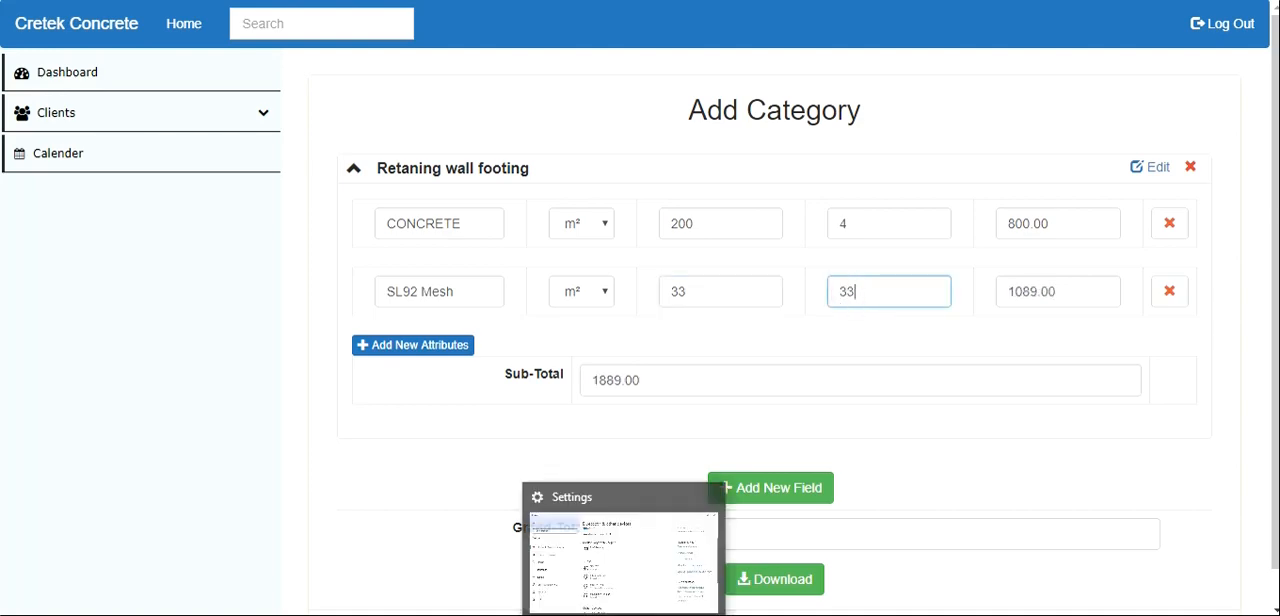
- Compare the retaining wall footing's overall price in the pricing PDF with the category's sub-total on the Cretek Concrete site
mouse_move(540, 615)
left_click(463, 585)
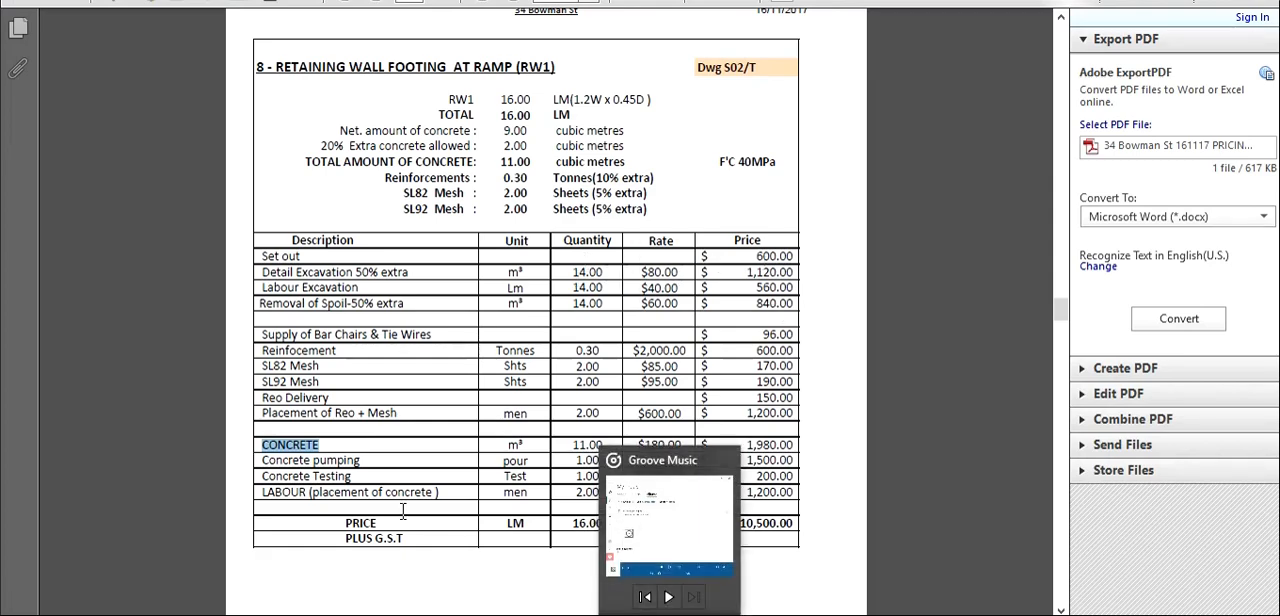
double_click(721, 527)
double_click(721, 531)
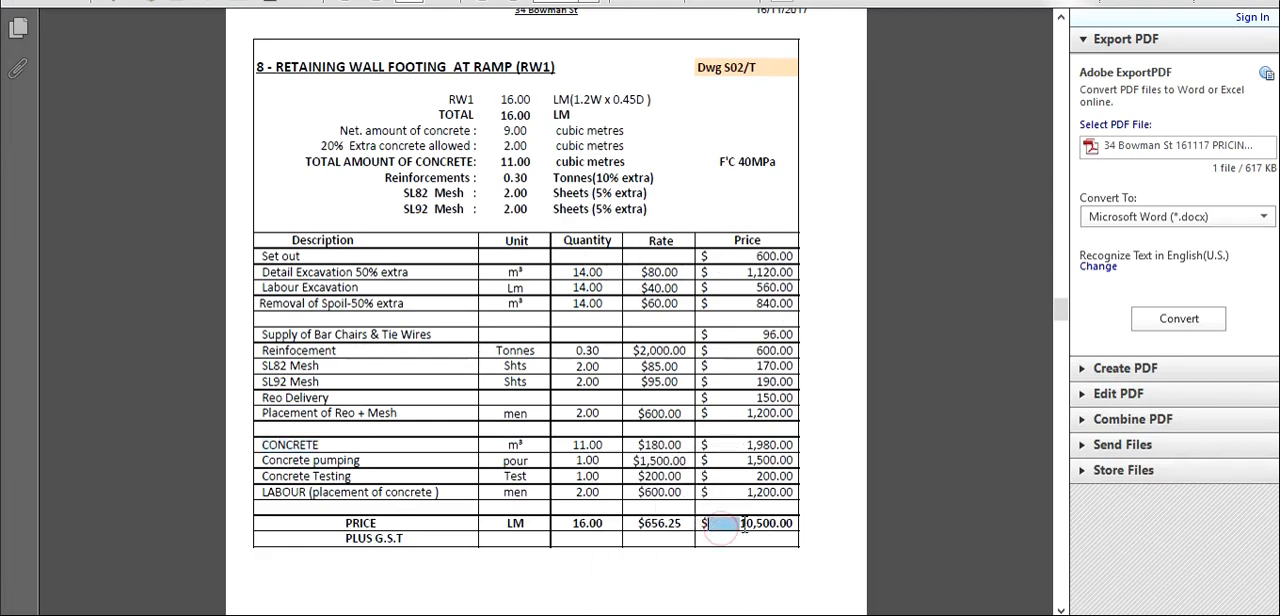
mouse_move(485, 614)
left_click(445, 575)
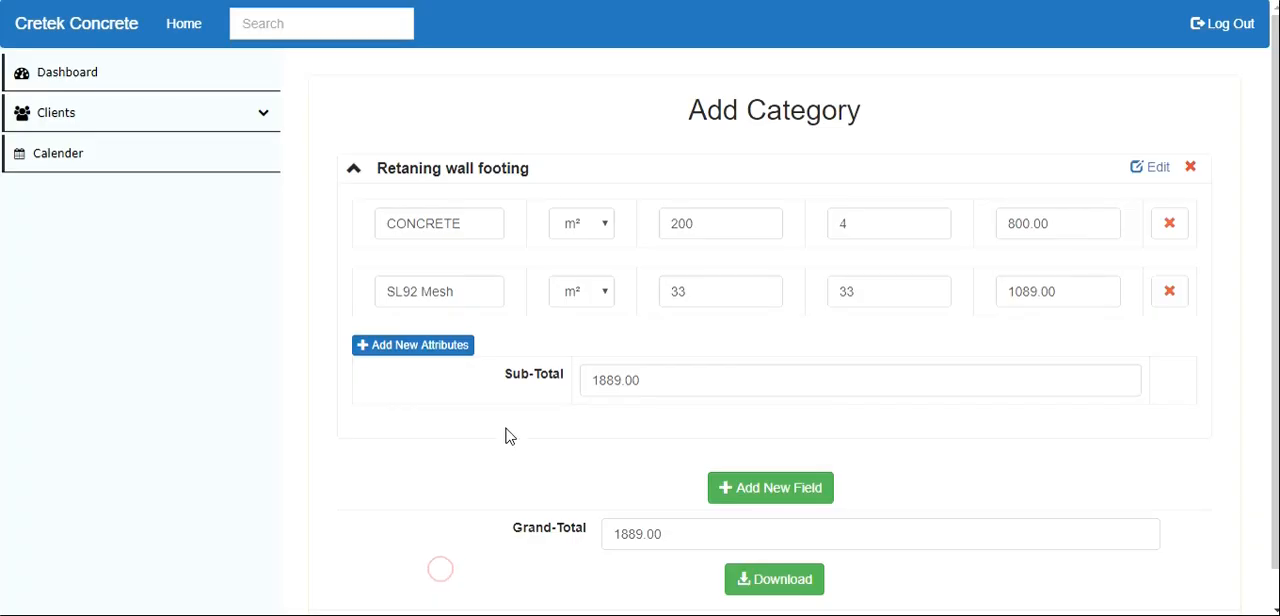
left_click_drag(492, 371, 669, 374)
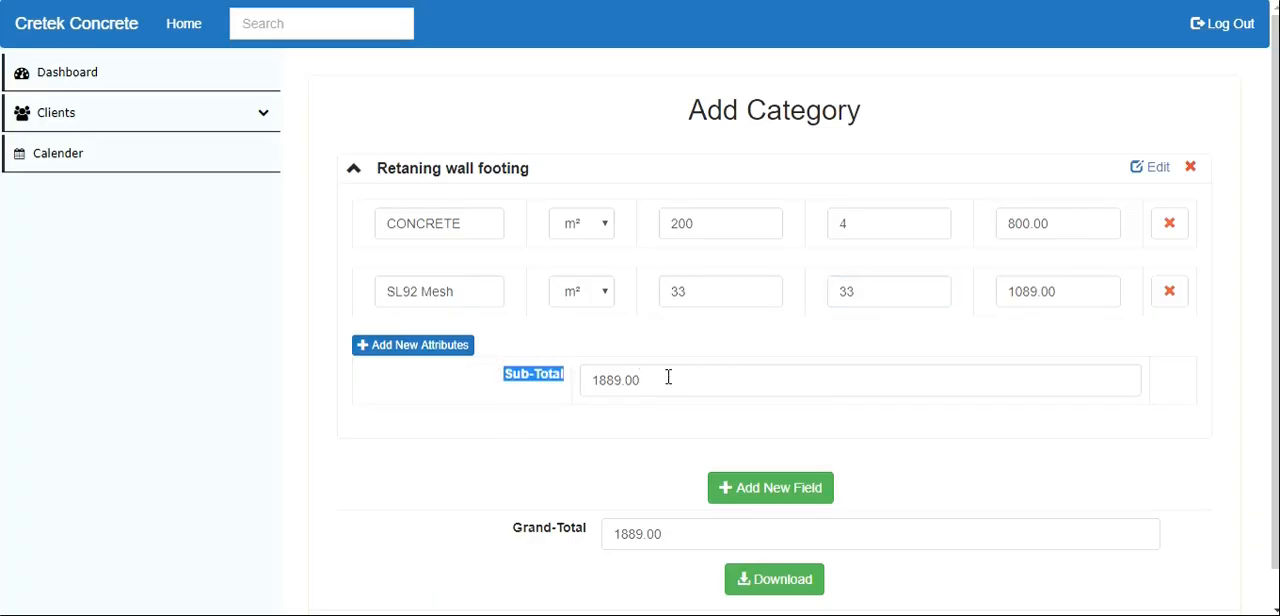
- Add a third attribute to the category: Removal of Spoil with rate 33 and quantity 33
left_click(380, 342)
left_click(428, 362)
type("s")
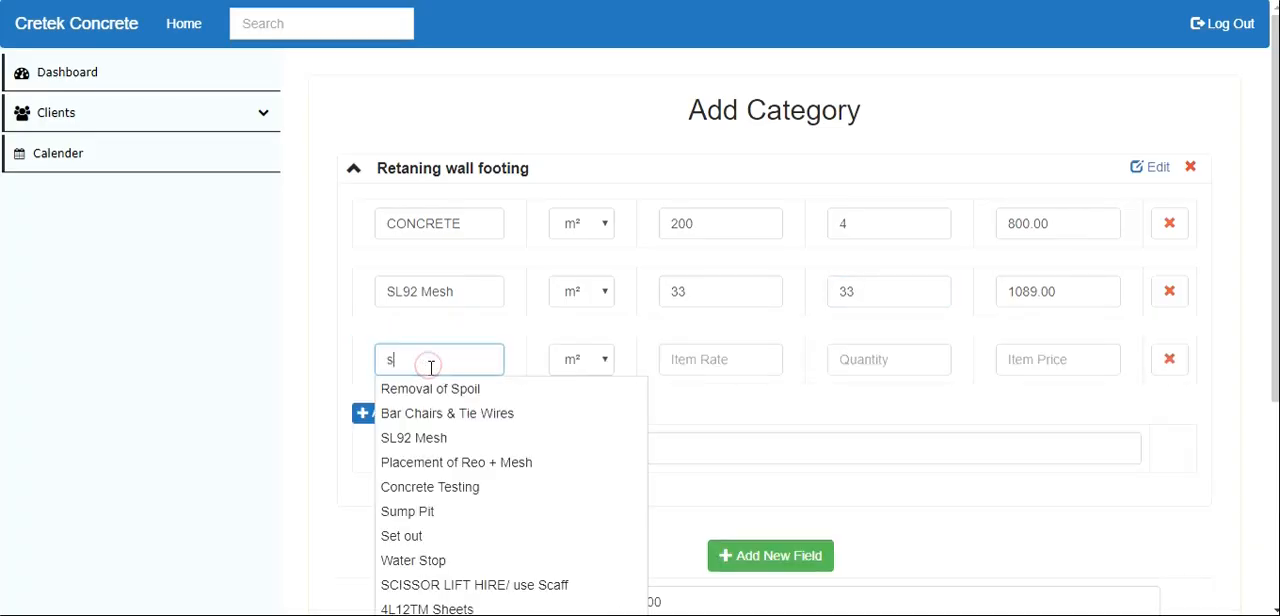
left_click(432, 392)
left_click(708, 358)
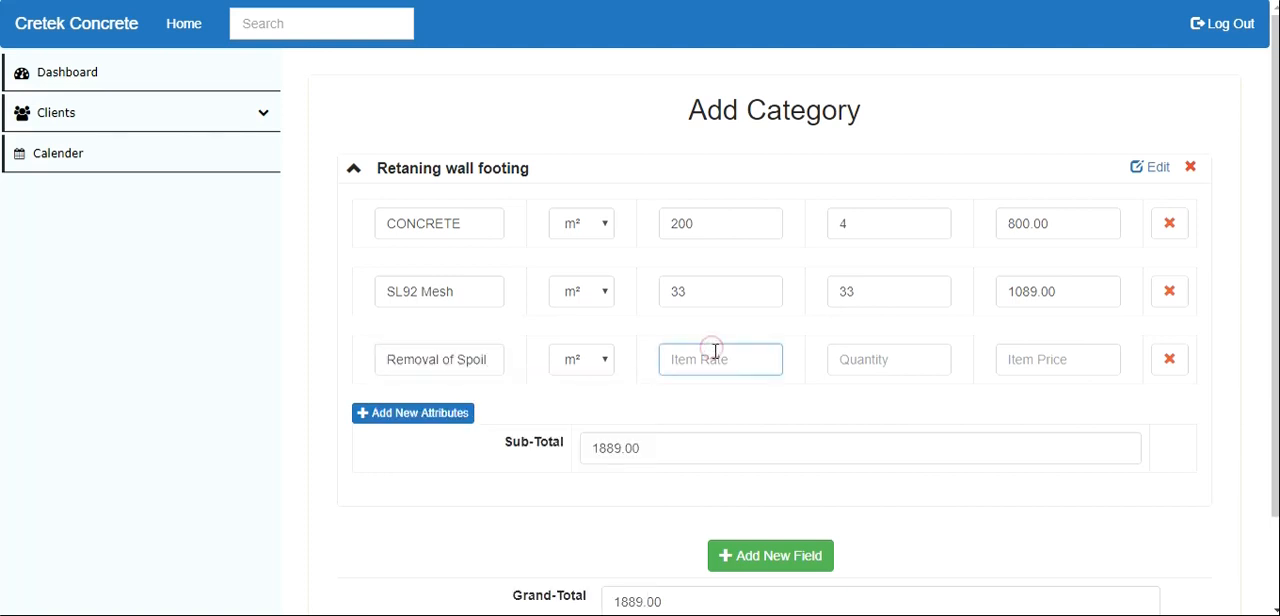
type("33")
left_click(904, 351)
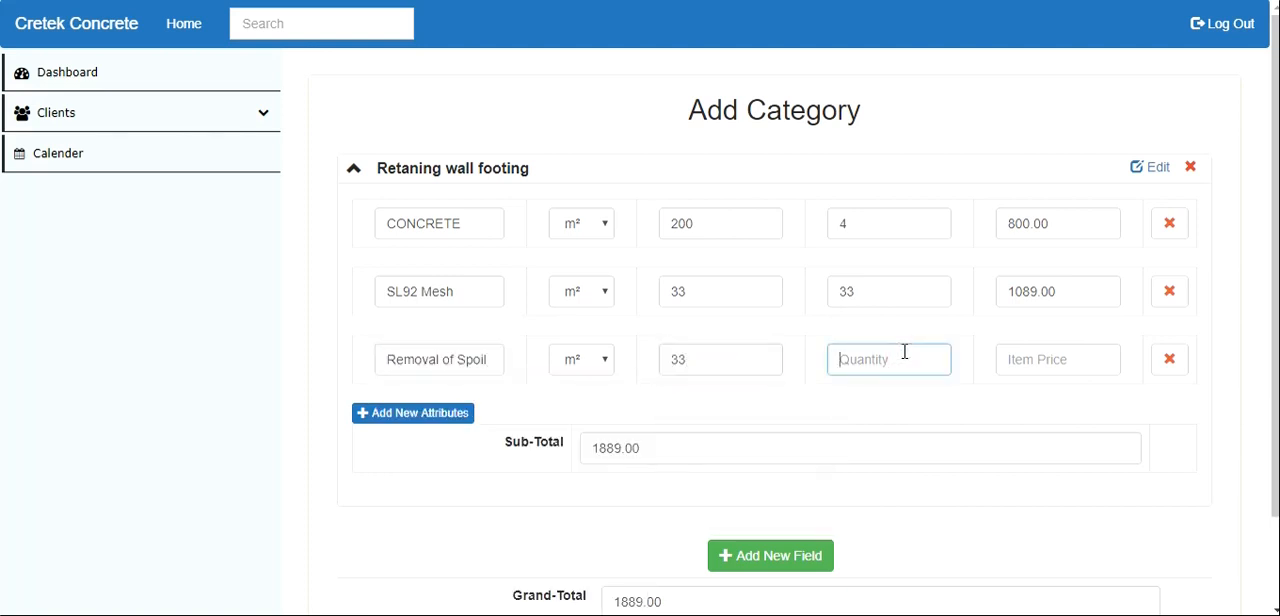
type("33")
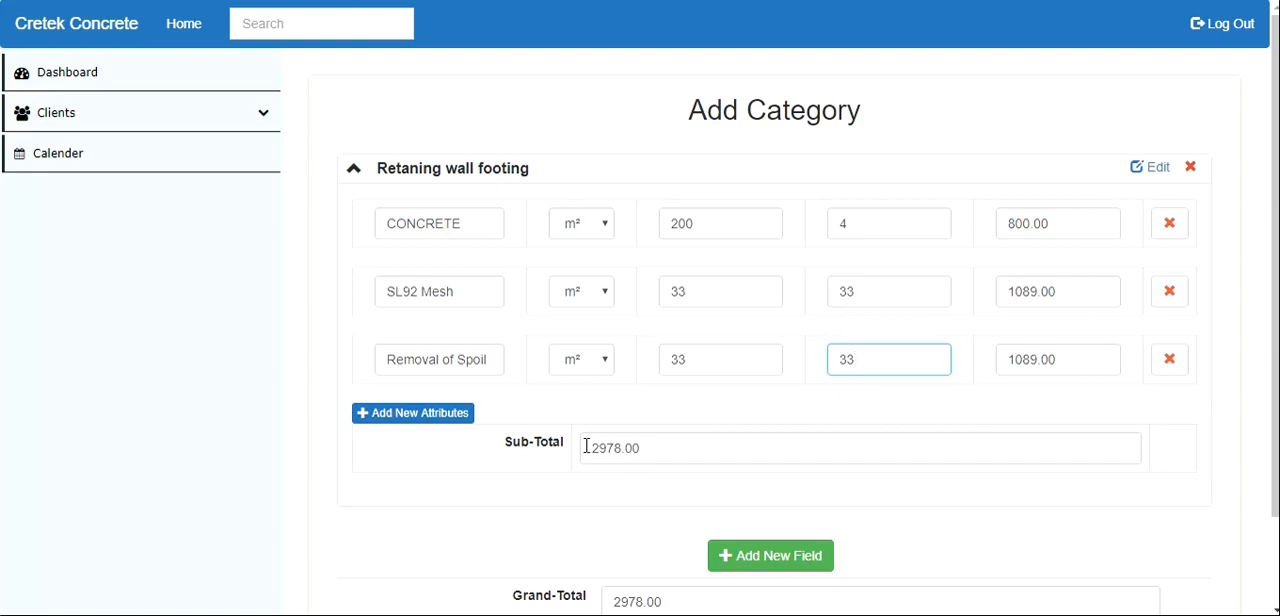
- Review the sub-total, the grand total and all item rows of the Retaning wall footing category
left_click_drag(586, 447, 677, 446)
scroll(677, 450, "down", 1)
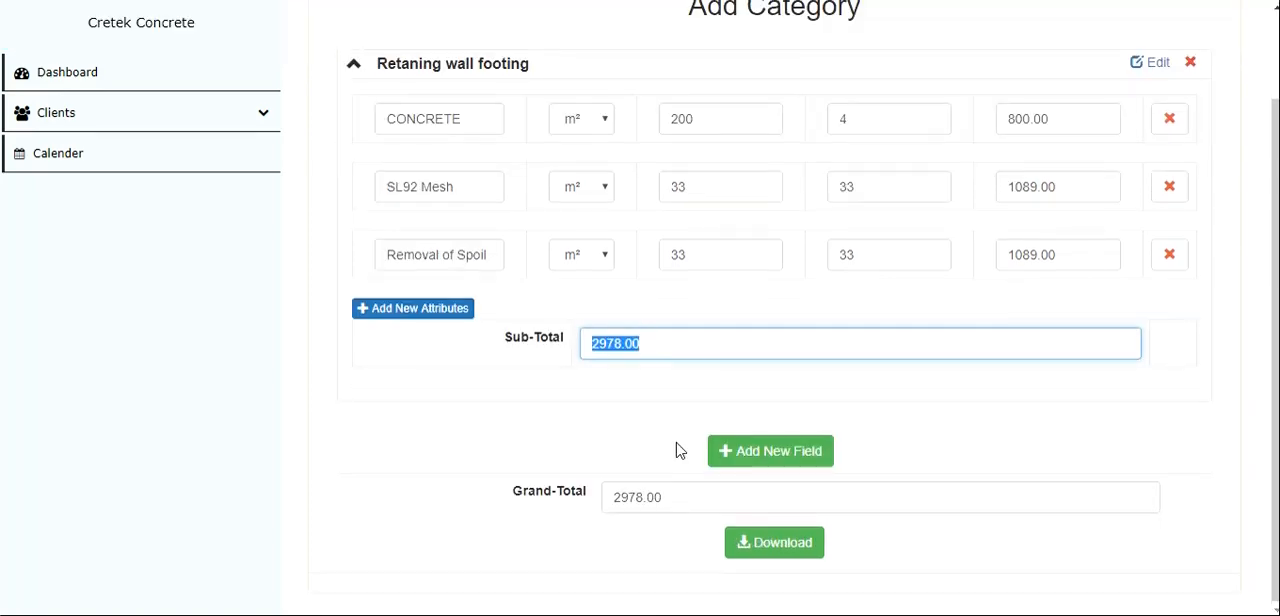
scroll(676, 450, "up", 1)
left_click_drag(330, 123, 432, 461)
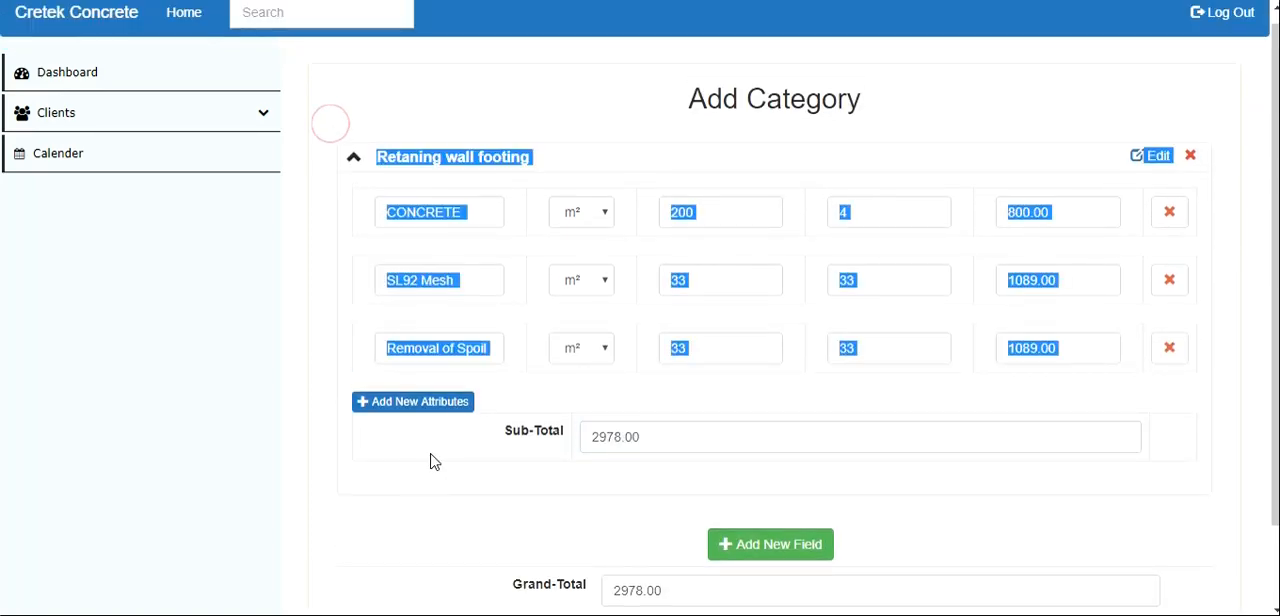
- Switch to the pricing PDF and examine where the retaining wall section ends and the "RAMP ON GROUND" section heading begins
left_click(451, 593)
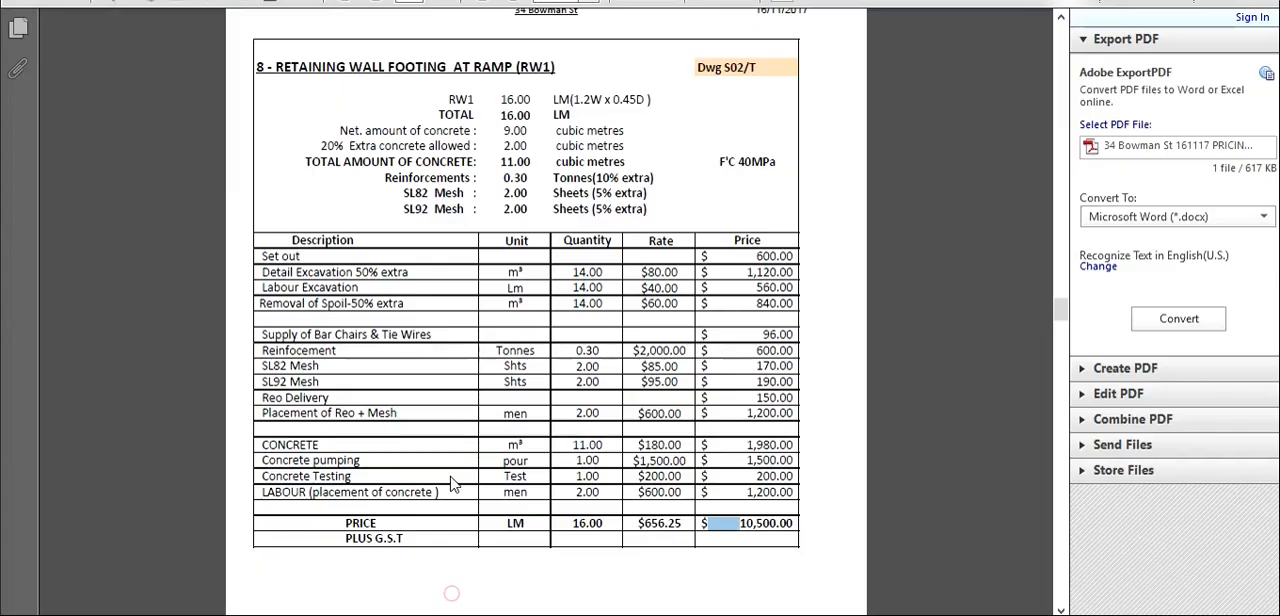
left_click(263, 108)
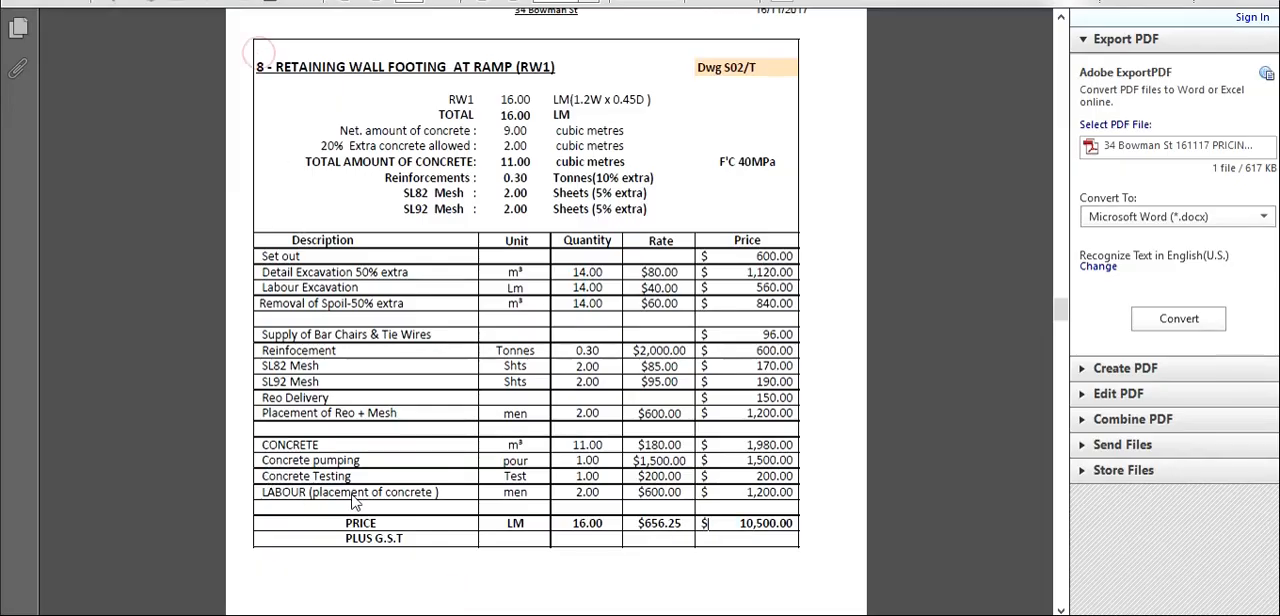
scroll(415, 369, "down", 3)
scroll(418, 373, "down", 10)
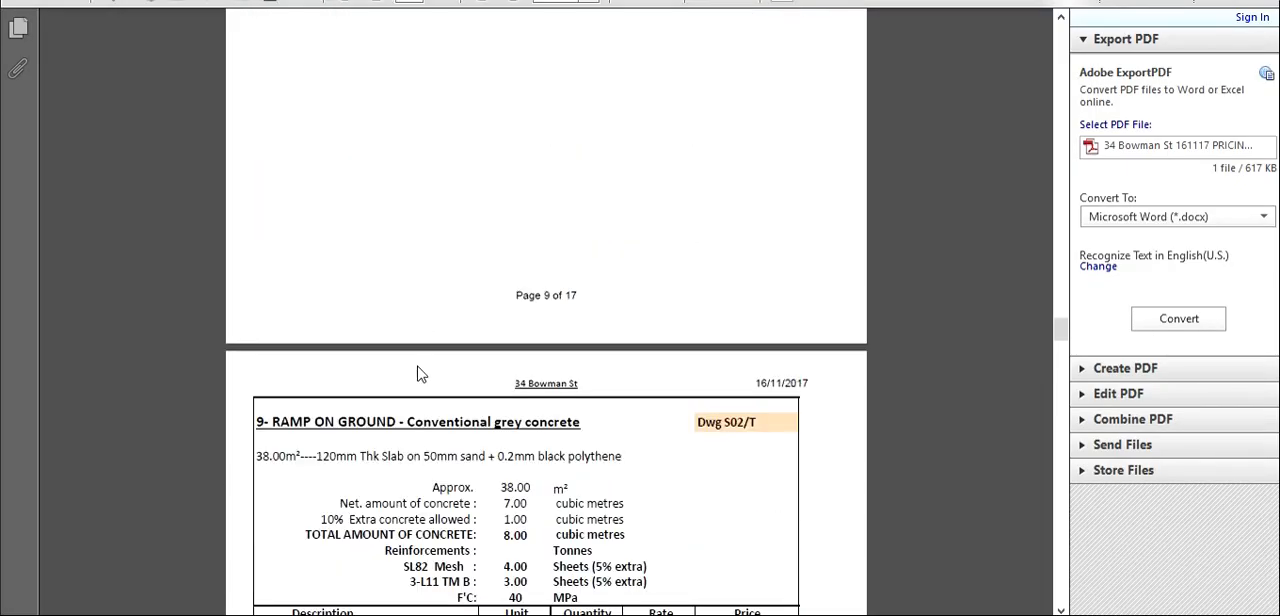
left_click_drag(257, 240, 492, 241)
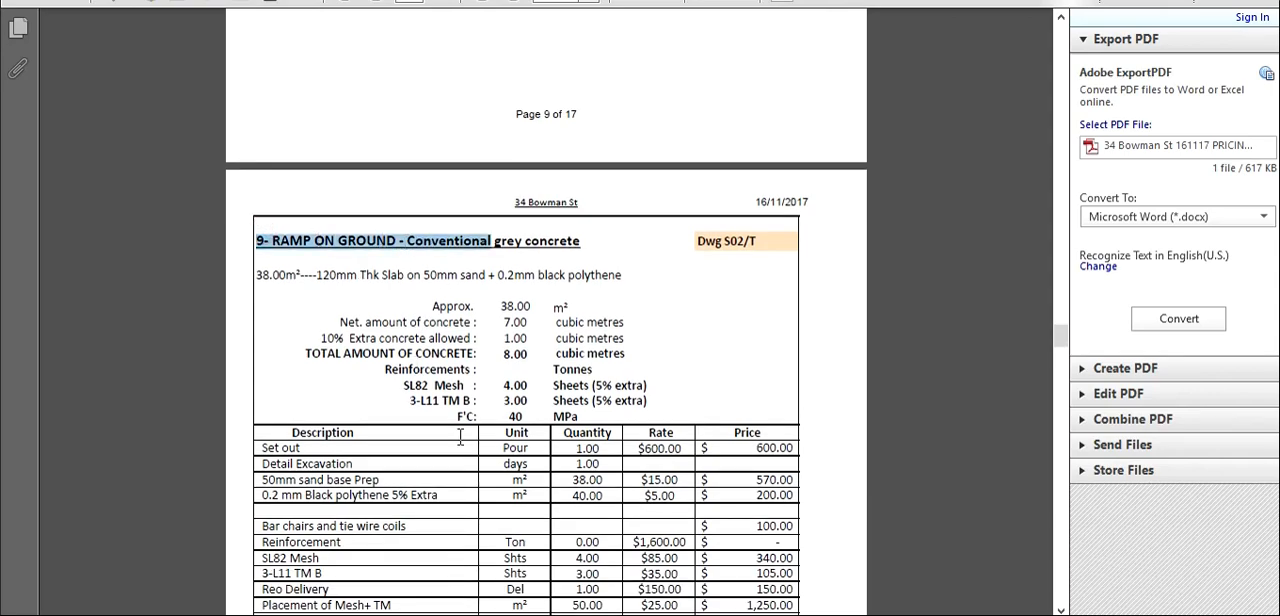
- Switch from the pricing PDF to the Cretek Concrete site, add a category named Ram on ground, and expand it
scroll(492, 300, "down", 4)
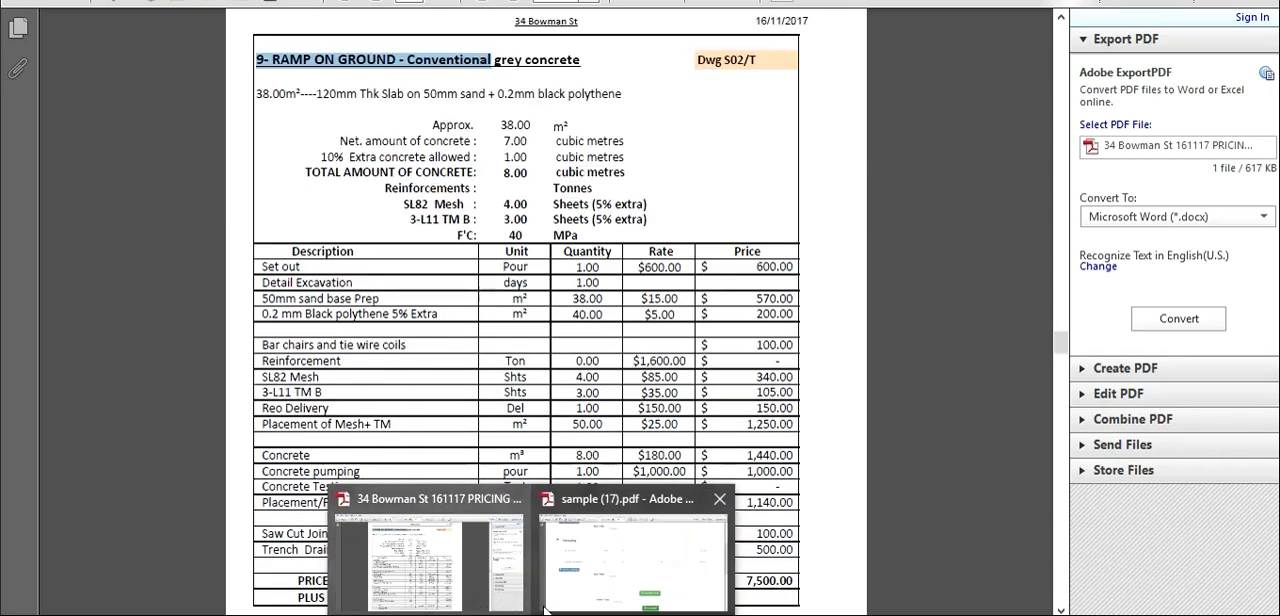
left_click(584, 586)
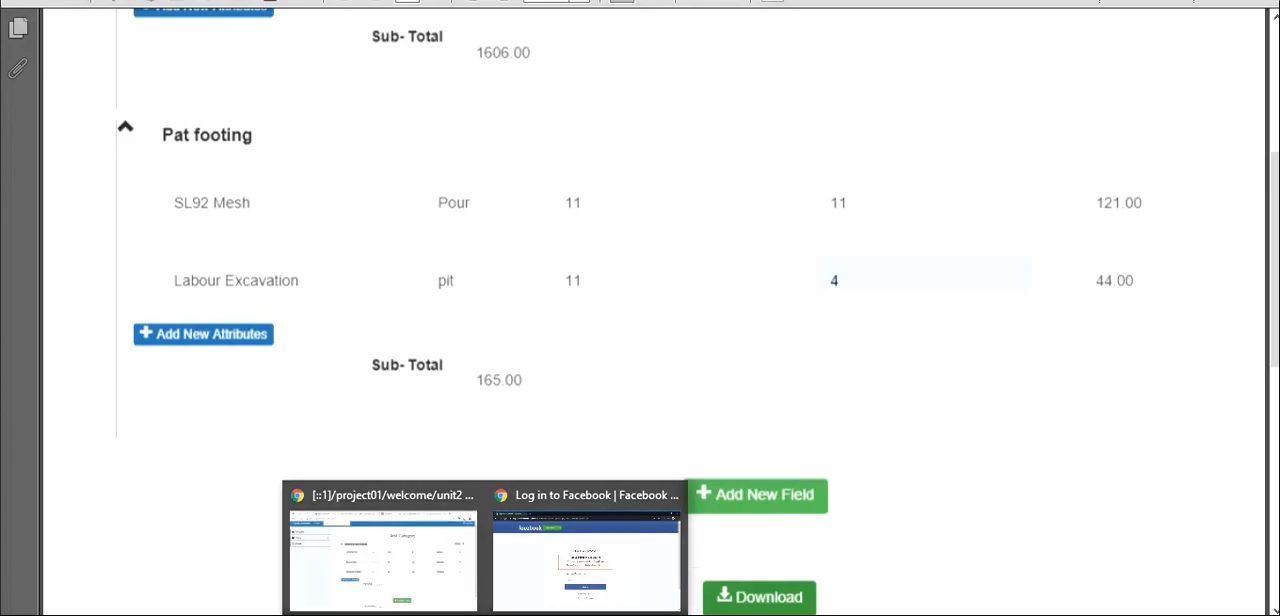
left_click(447, 590)
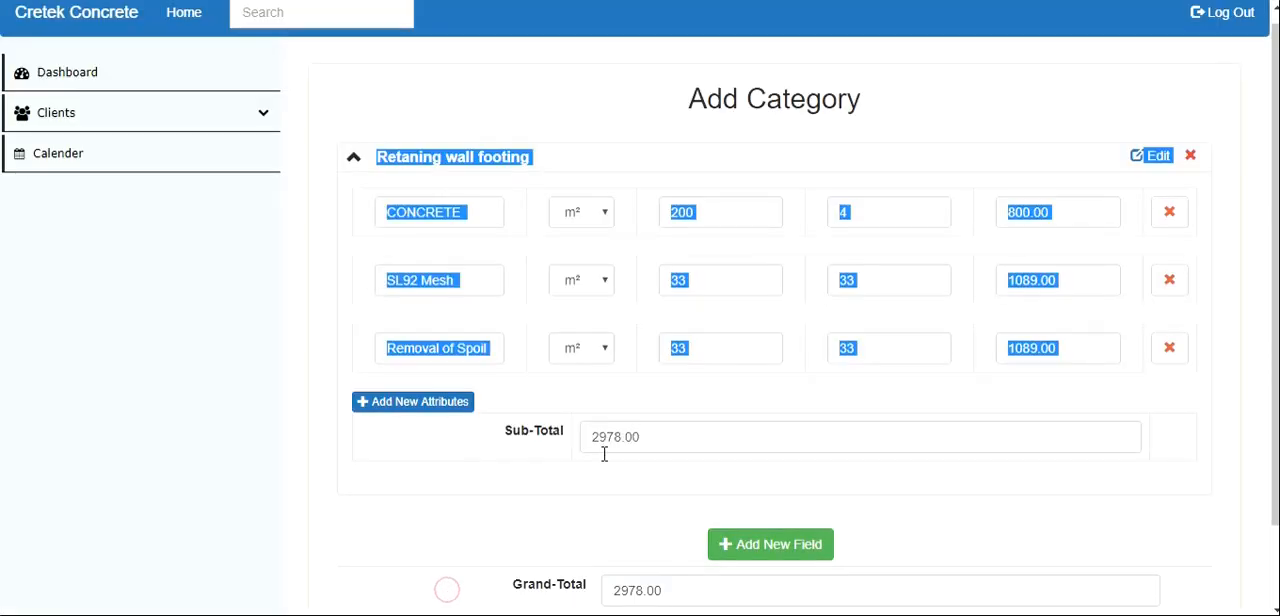
left_click(768, 548)
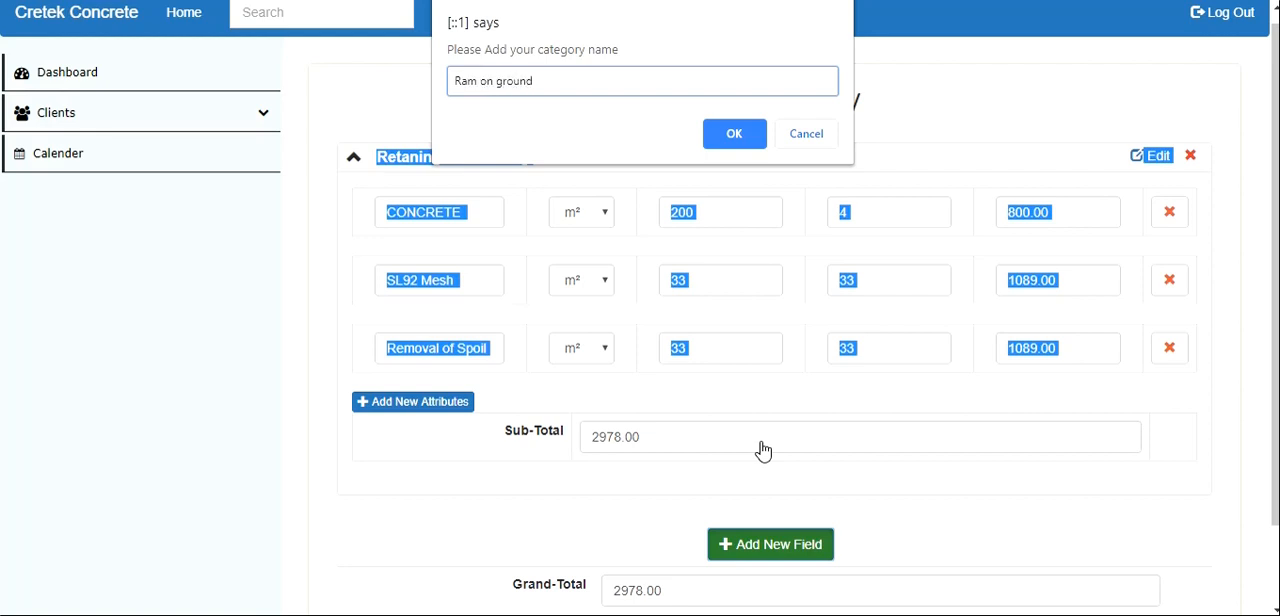
left_click(754, 135)
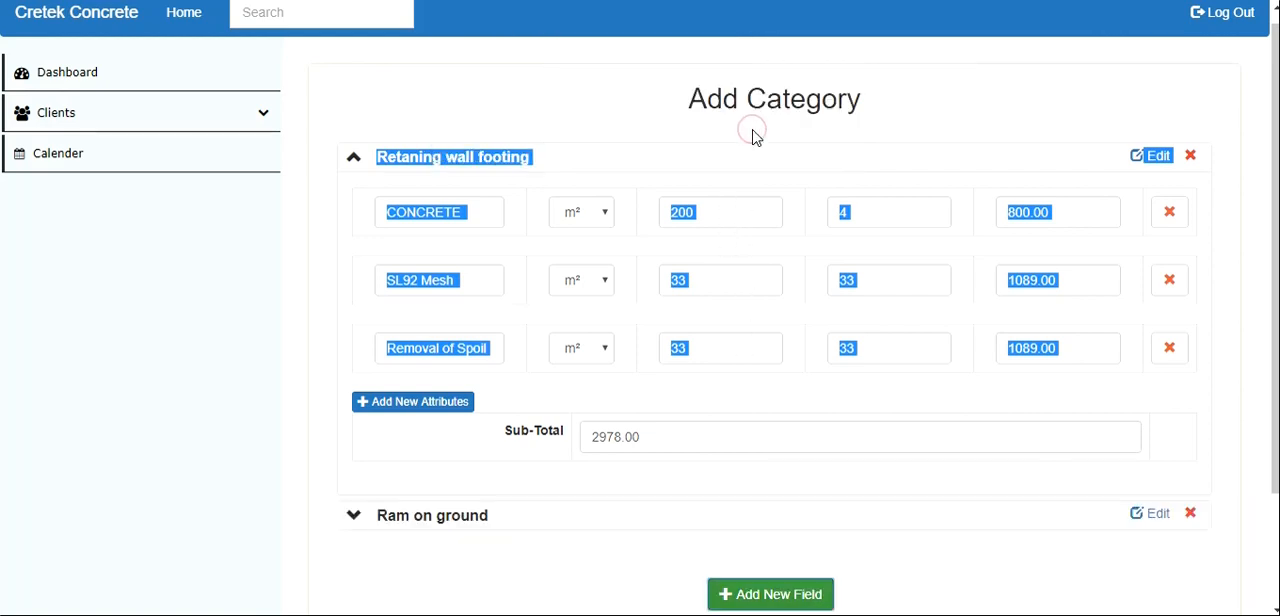
left_click(397, 518)
scroll(421, 276, "down", 3)
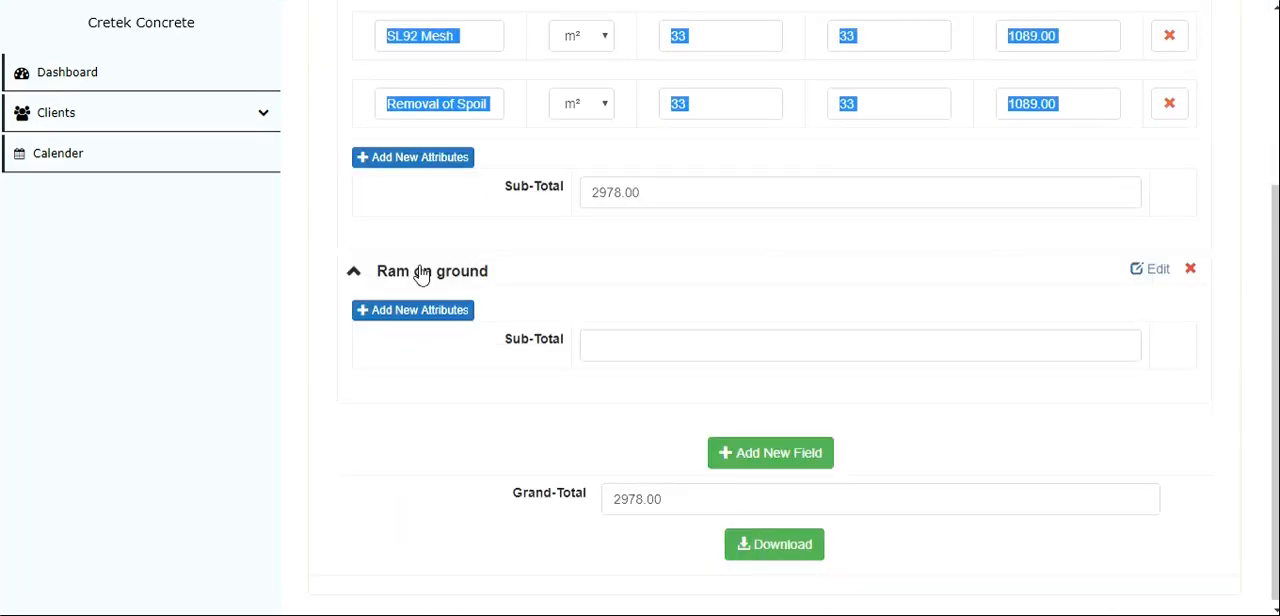
- Add an attribute to the Ram on ground category: Placement of Reo + Mesh with rate 2 and quantity 2
scroll(431, 296, "up", 2)
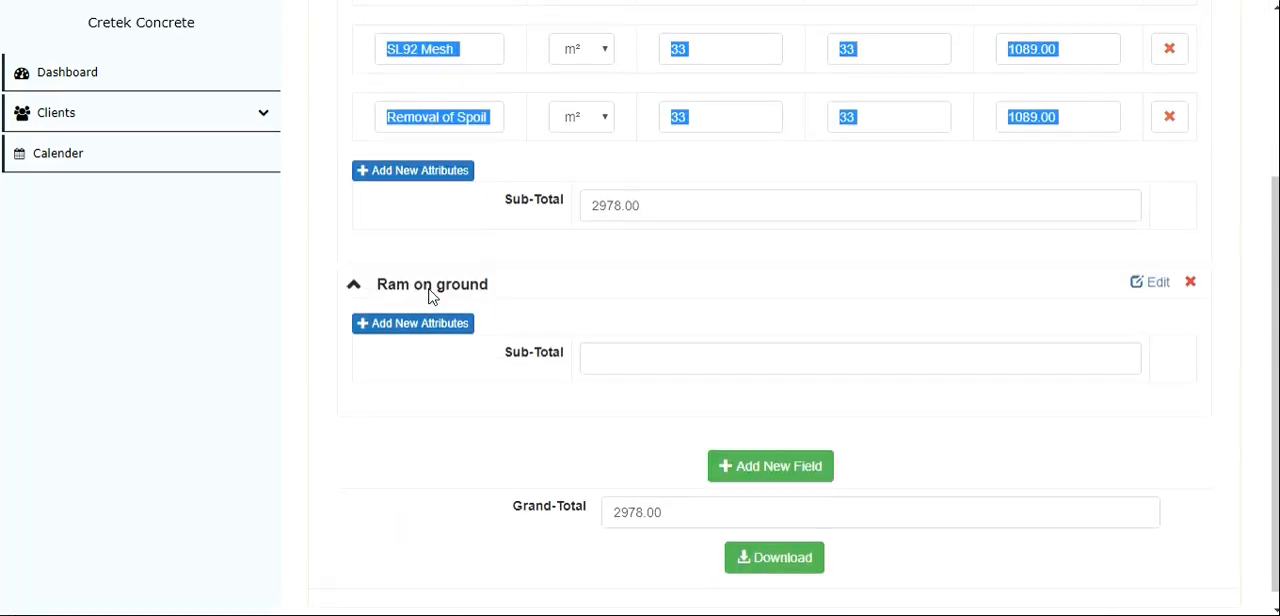
scroll(431, 296, "down", 2)
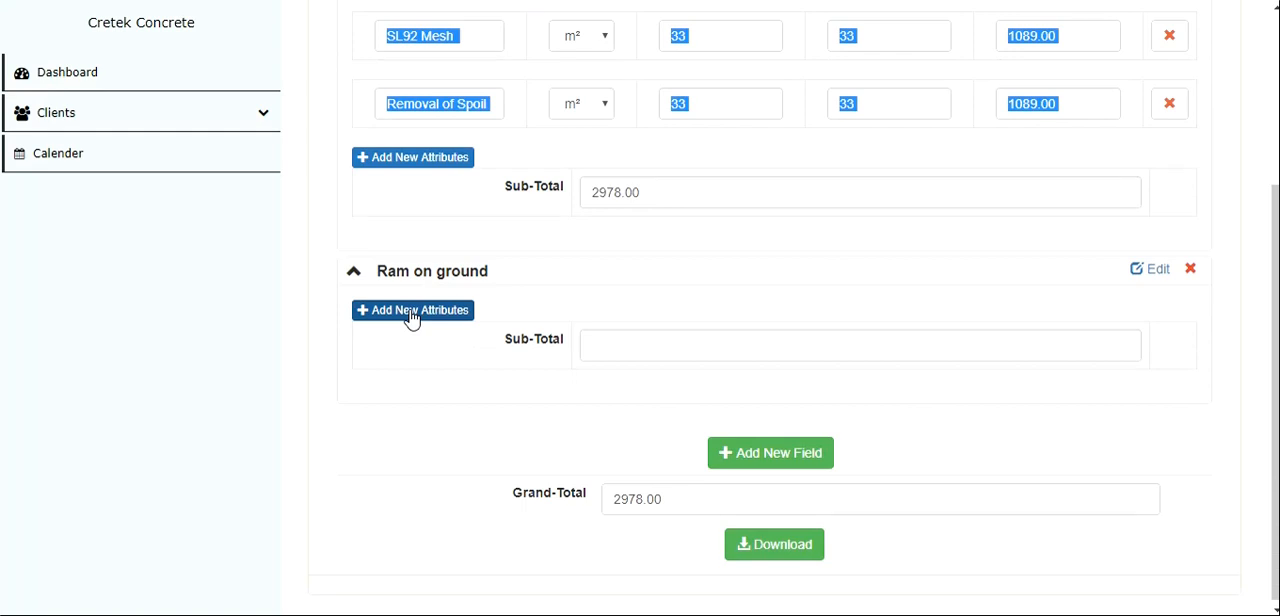
left_click(411, 317)
left_click(427, 326)
type("s")
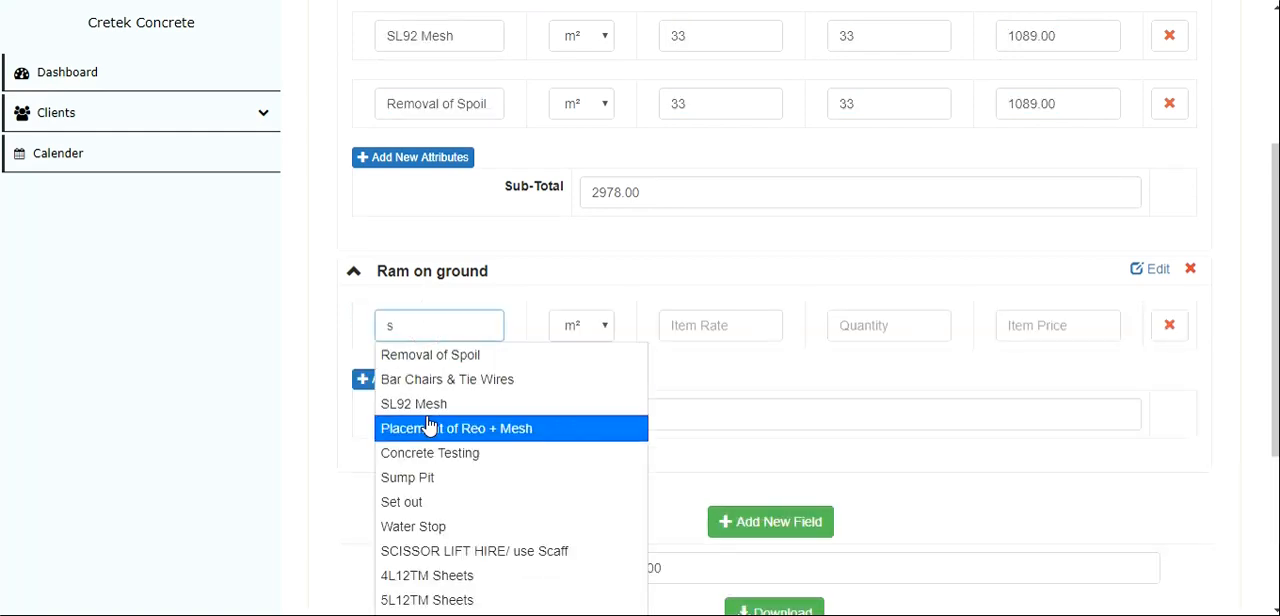
left_click(428, 428)
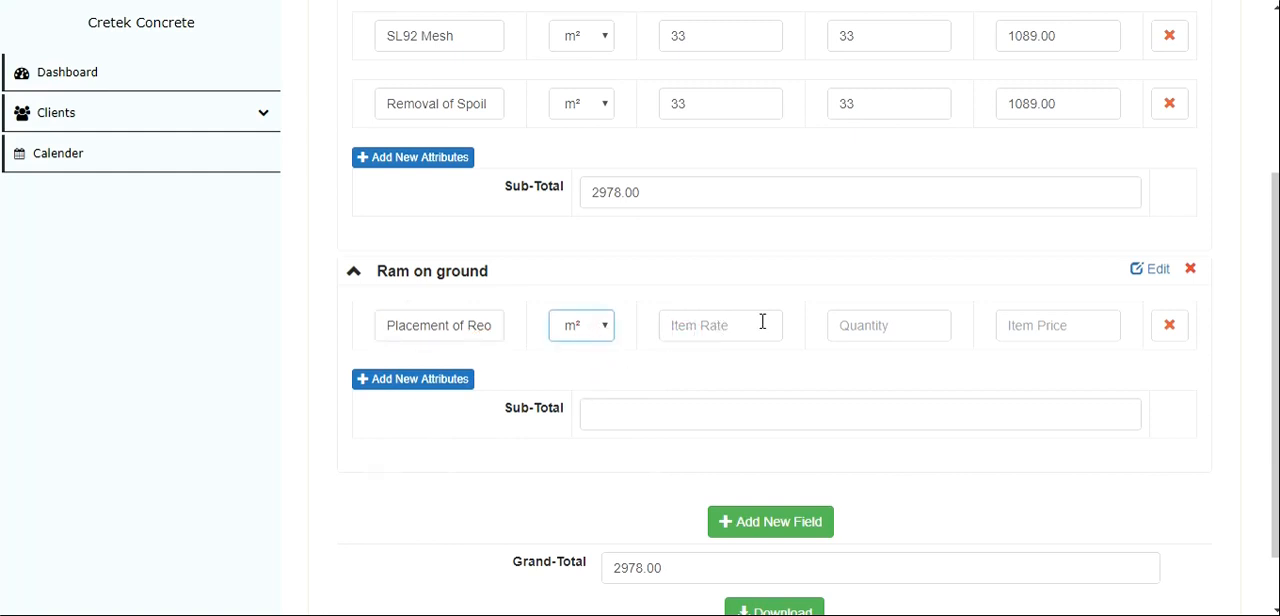
left_click(844, 333)
type("2")
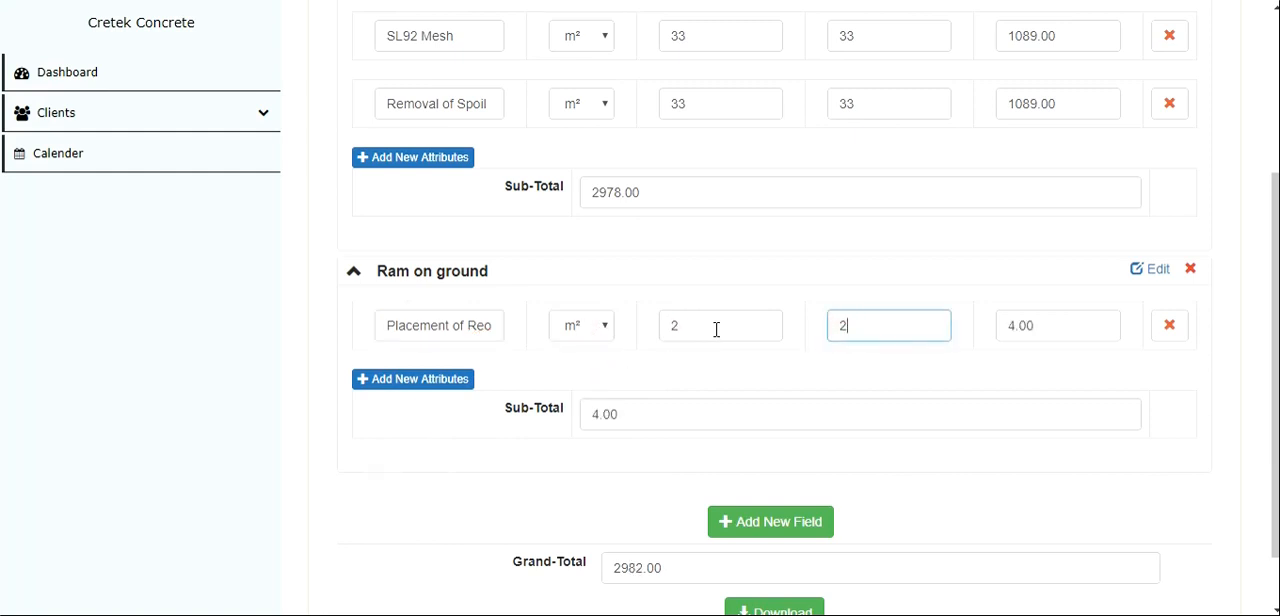
- Add a second attribute to the Ram on ground category: Placement of Reo + Mesh with rate 22 and quantity 22
left_click(423, 380)
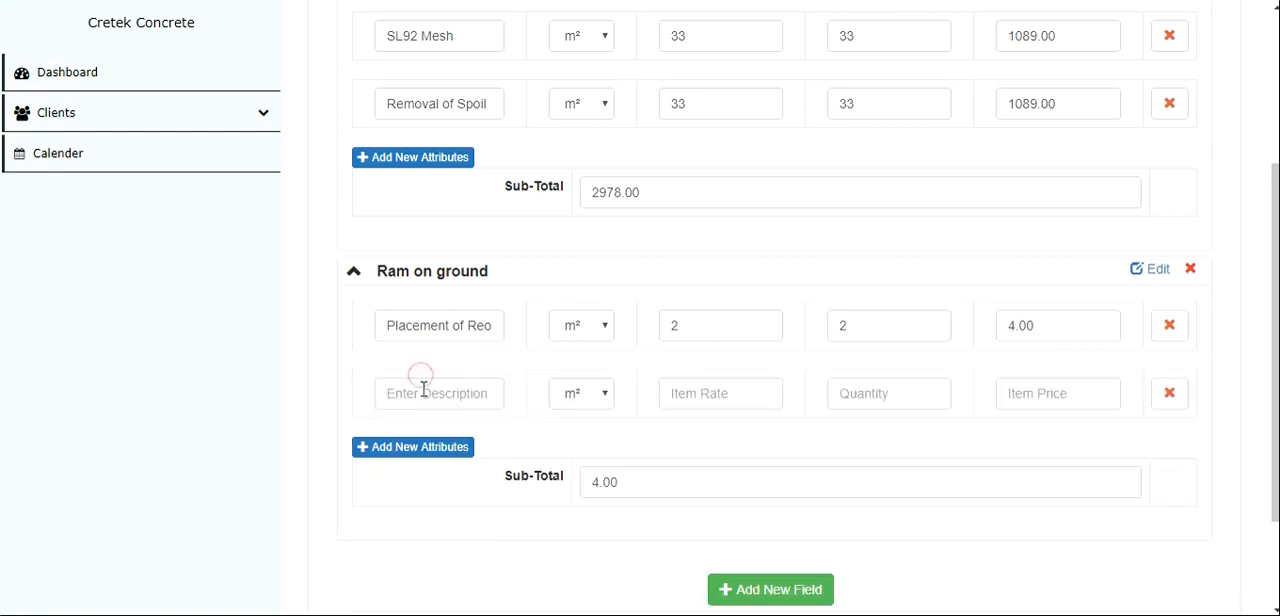
left_click(430, 390)
type("s")
left_click(443, 494)
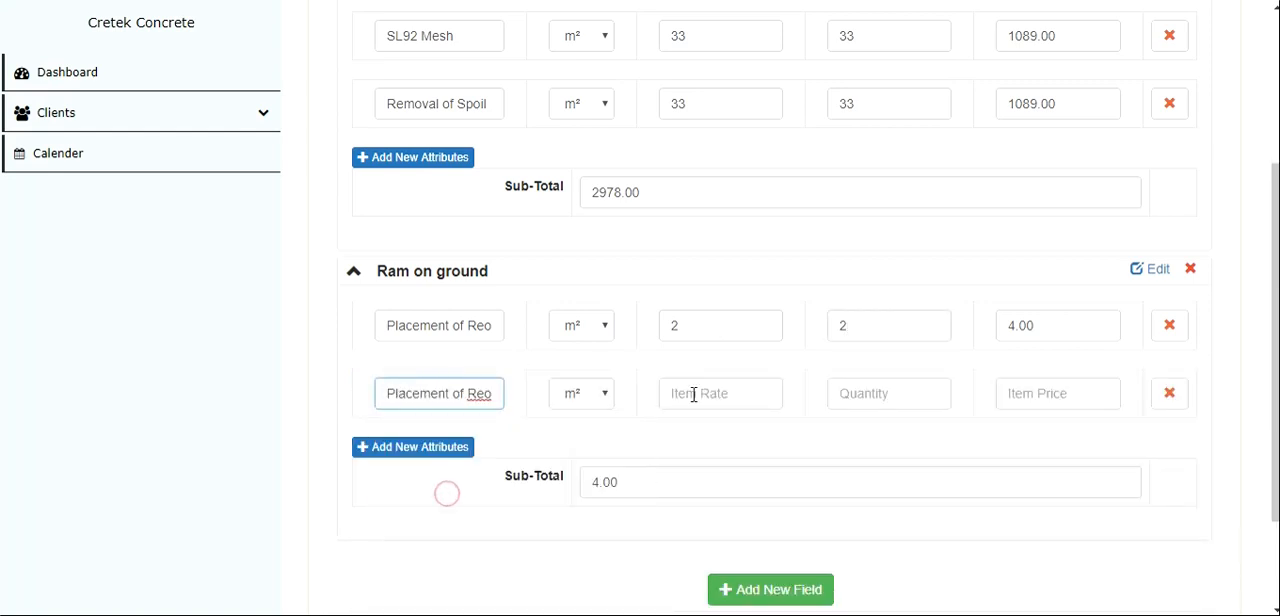
left_click(693, 393)
type("22")
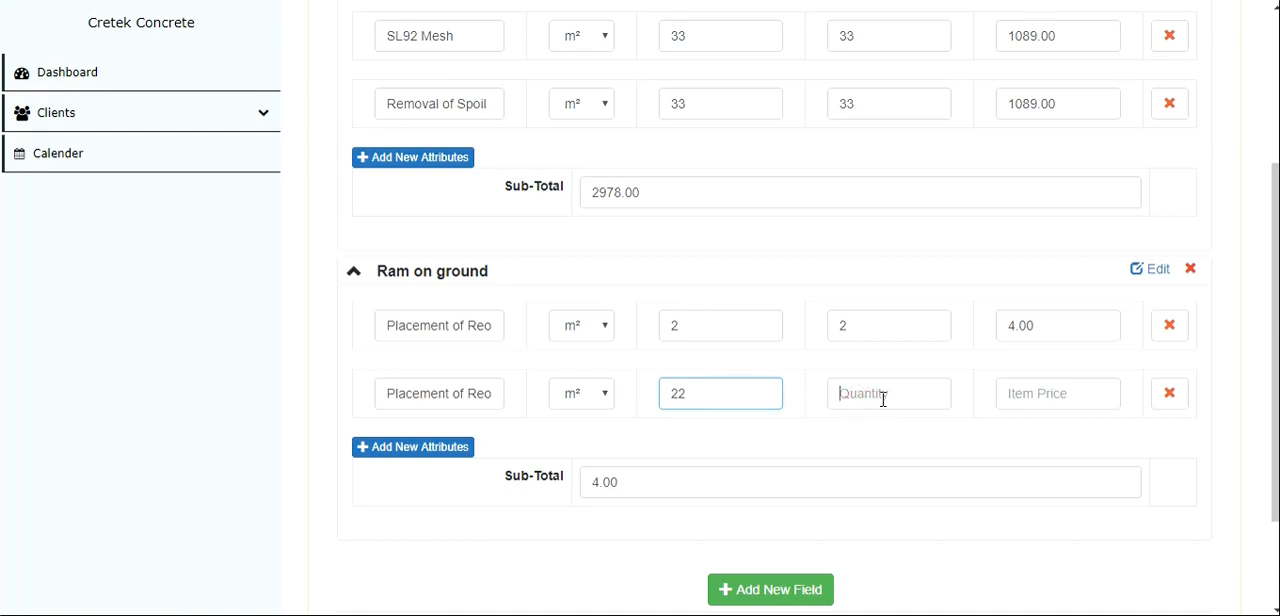
left_click(883, 397)
type("22")
- Review the item rows and sub-totals of the Retaning wall footing and Ram on ground categories, along with the grand total
scroll(883, 399, "down", 1)
scroll(883, 399, "down", 2)
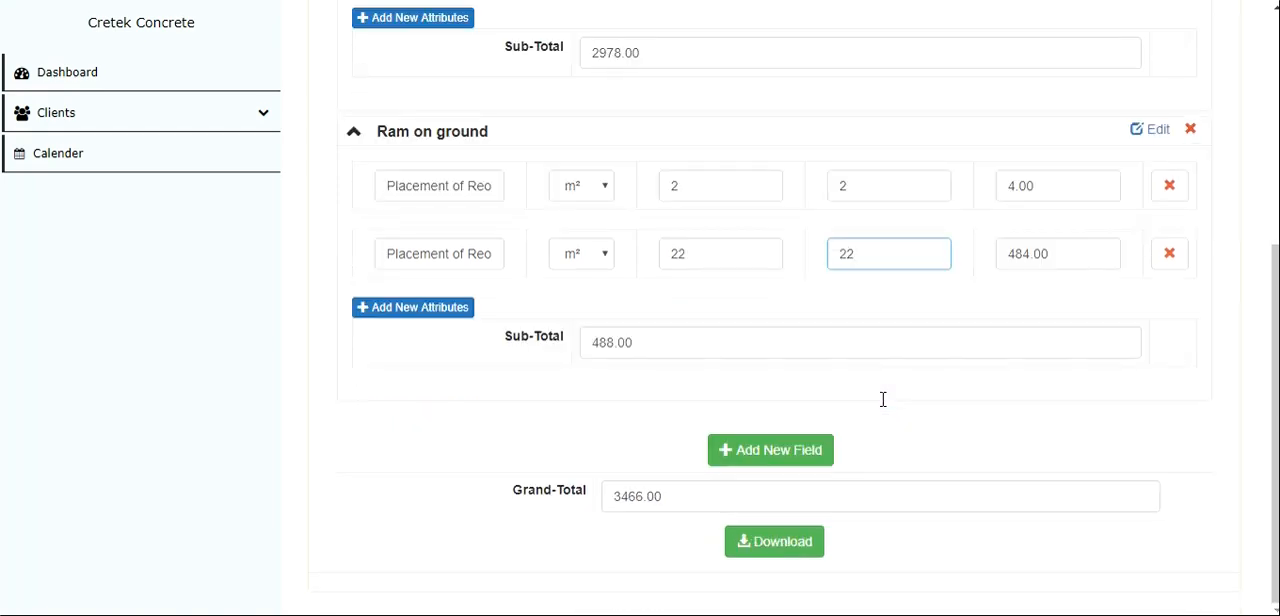
scroll(883, 399, "up", 5)
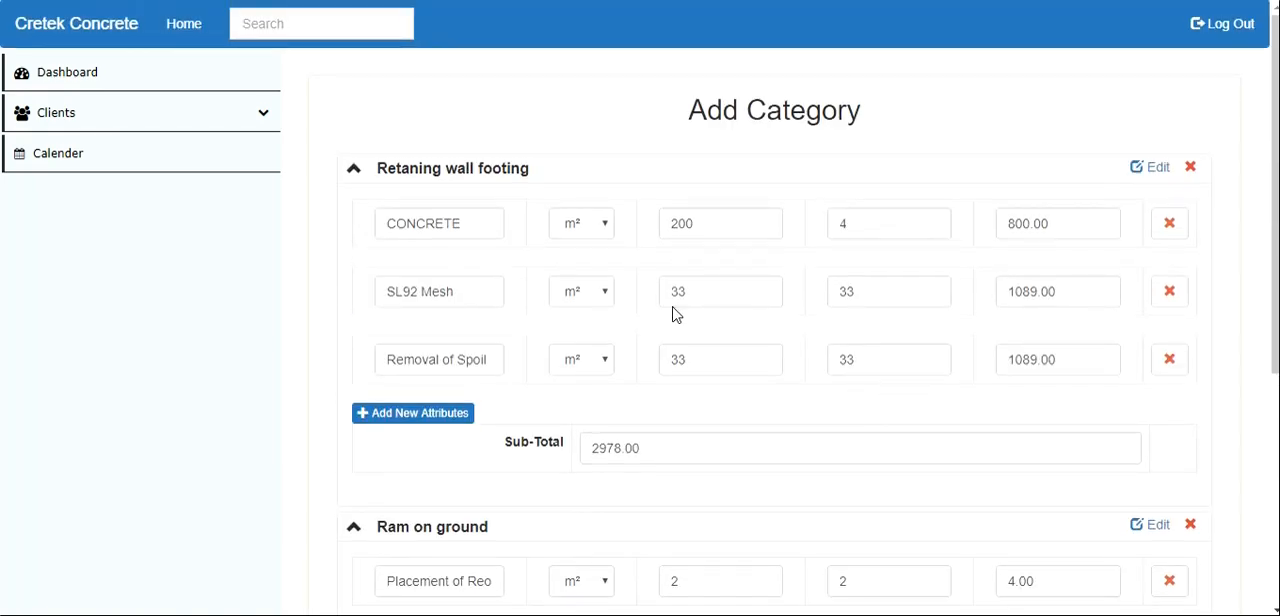
scroll(457, 334, "down", 3)
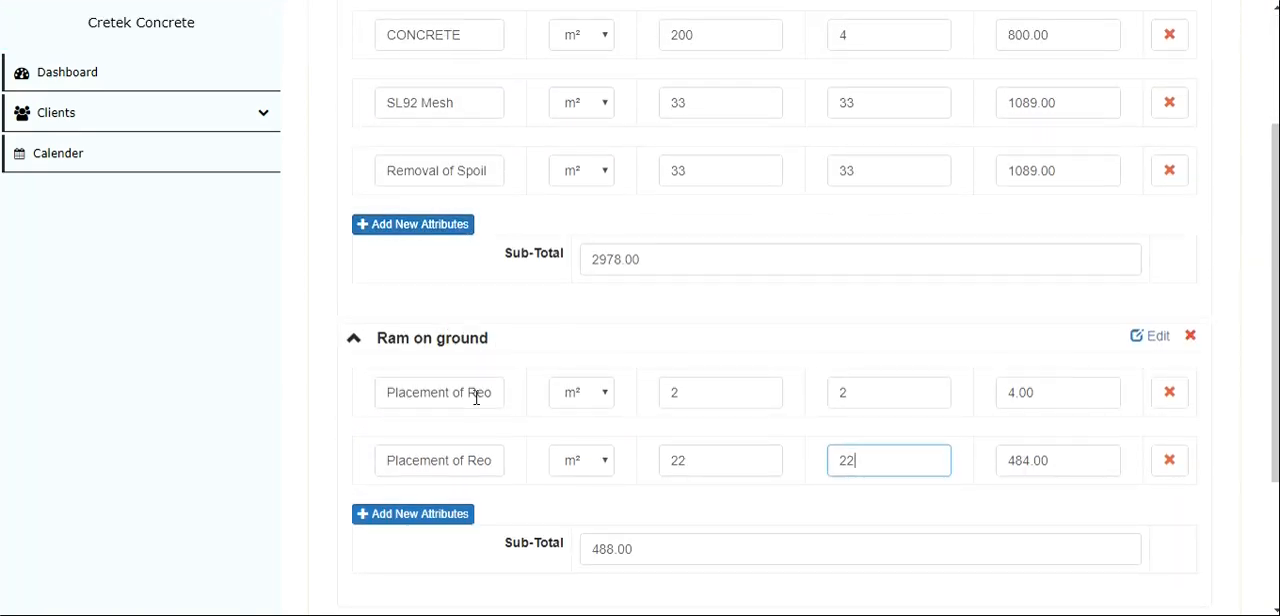
scroll(476, 398, "down", 3)
scroll(467, 199, "up", 5)
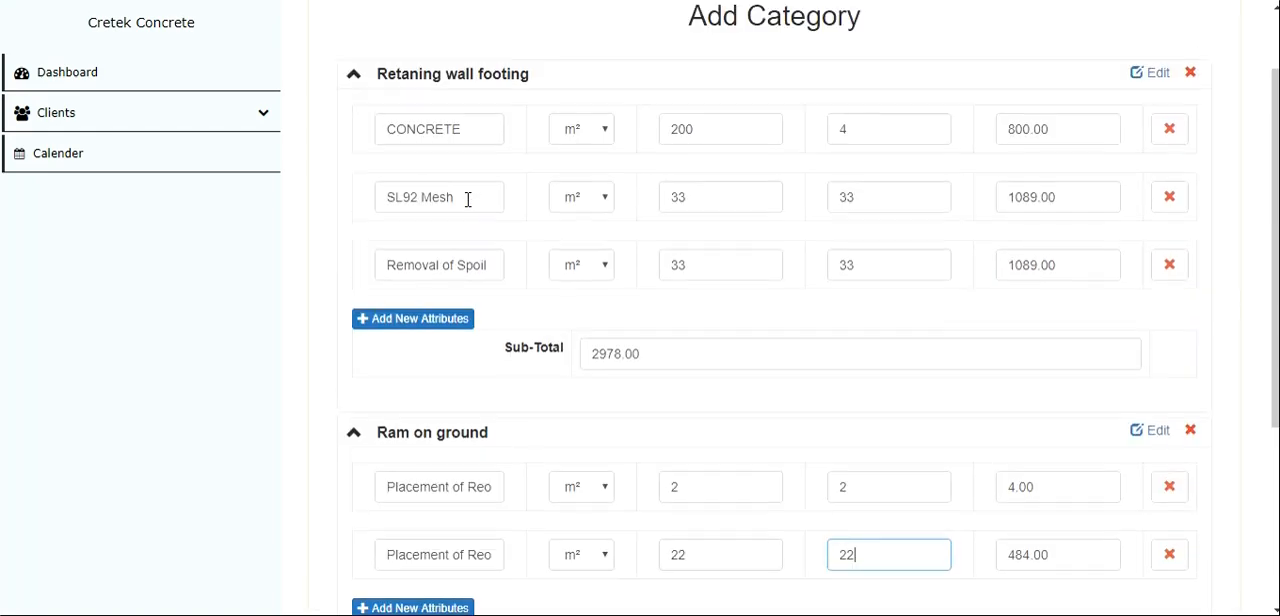
scroll(453, 296, "down", 5)
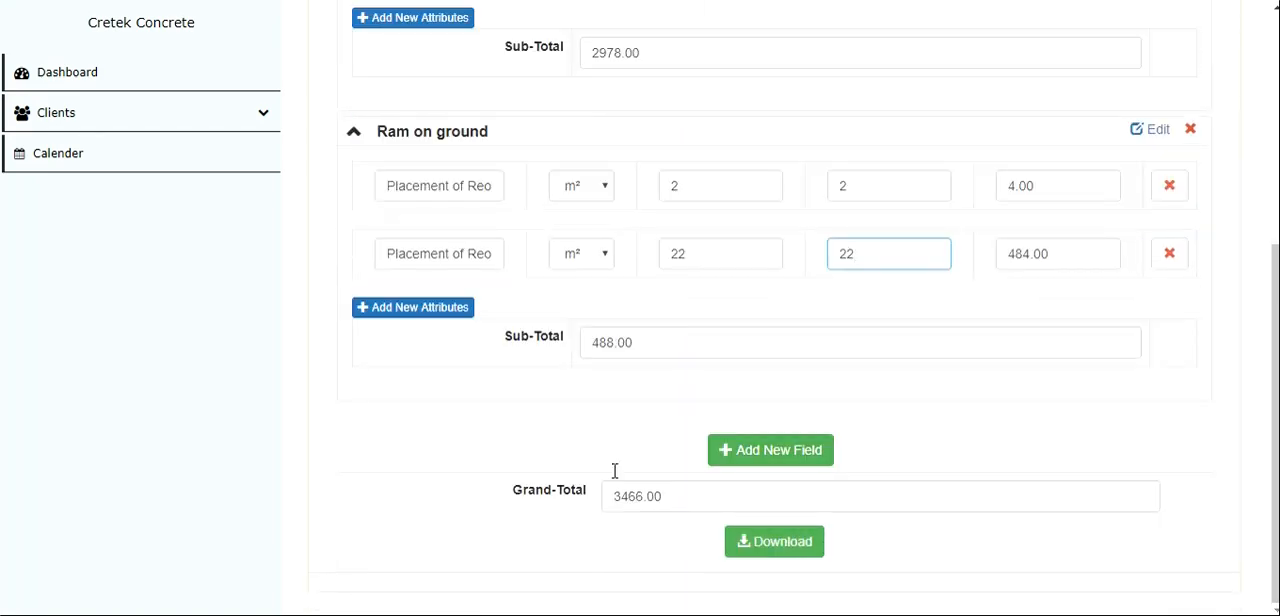
double_click(582, 342)
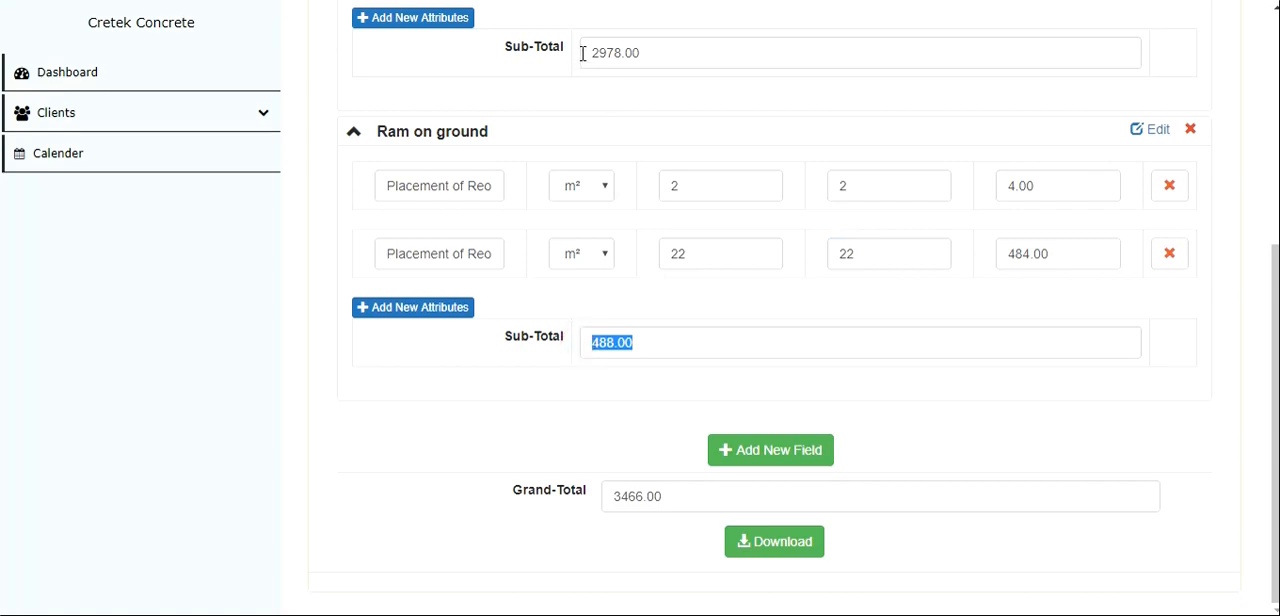
left_click_drag(585, 50, 650, 48)
scroll(648, 48, "up", 7)
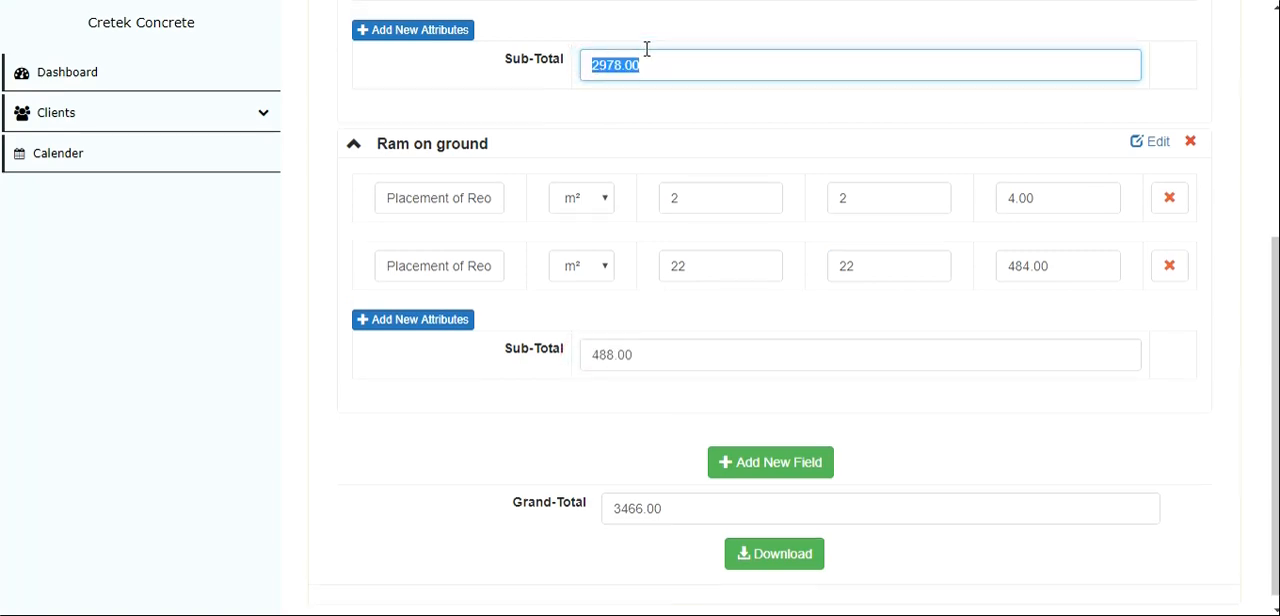
scroll(647, 50, "down", 7)
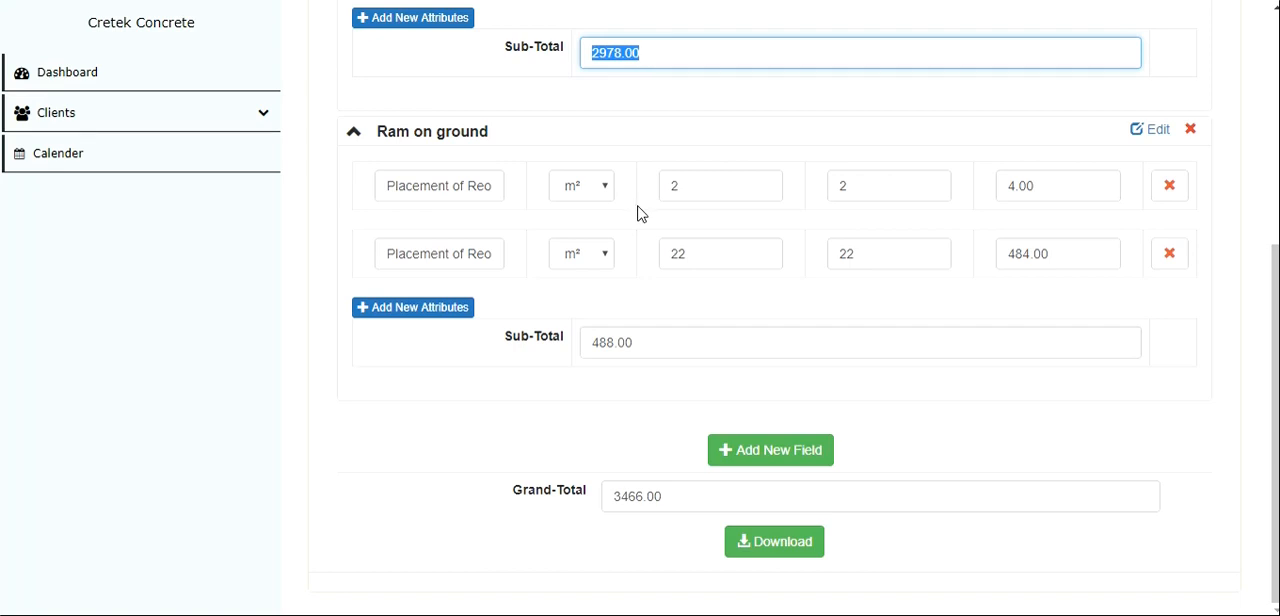
scroll(624, 500, "up", 7)
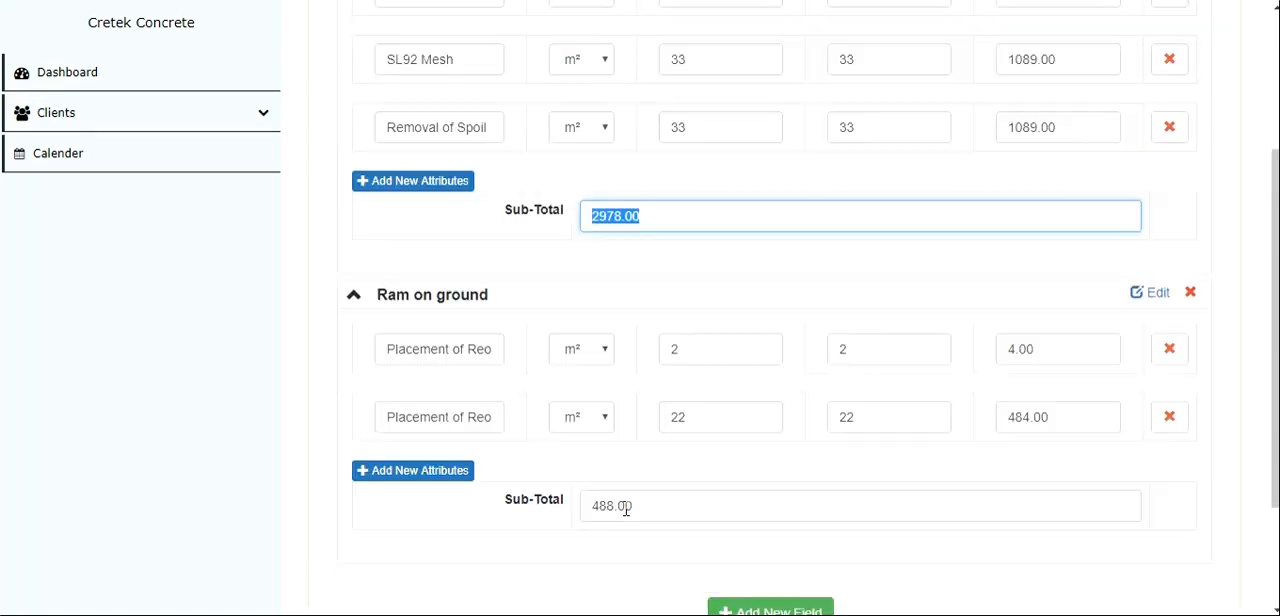
- Switch to the pricing PDF and examine the item rows and overall price of the "RAMP ON GROUND" section
mouse_move(531, 612)
left_click(478, 596)
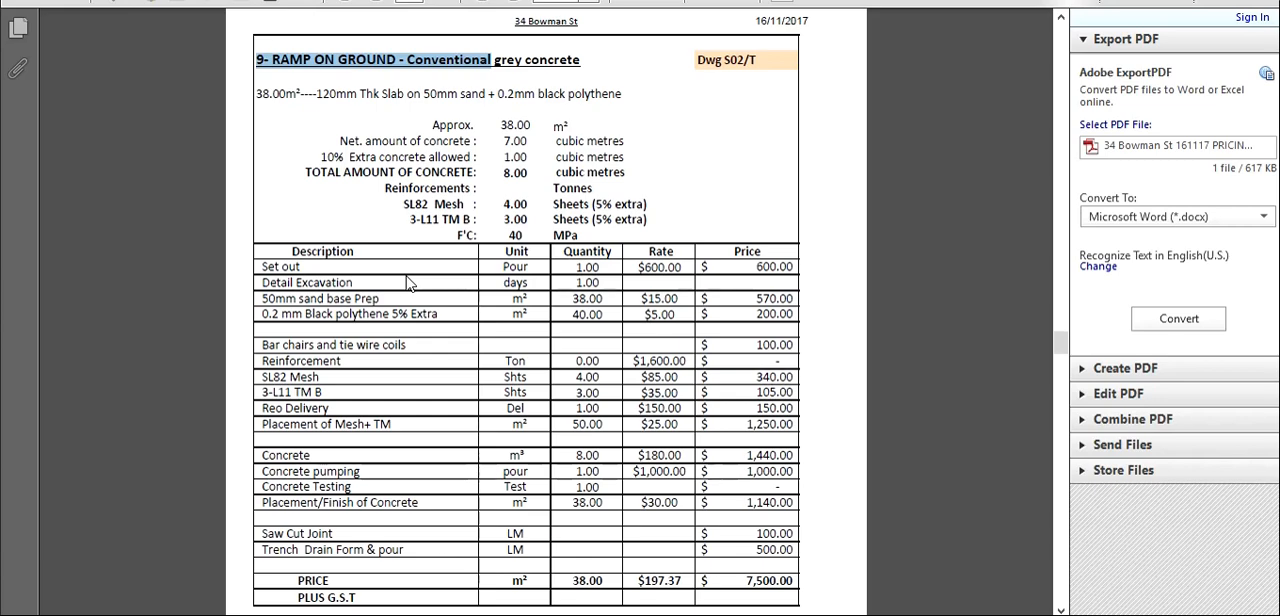
scroll(407, 284, "down", 1)
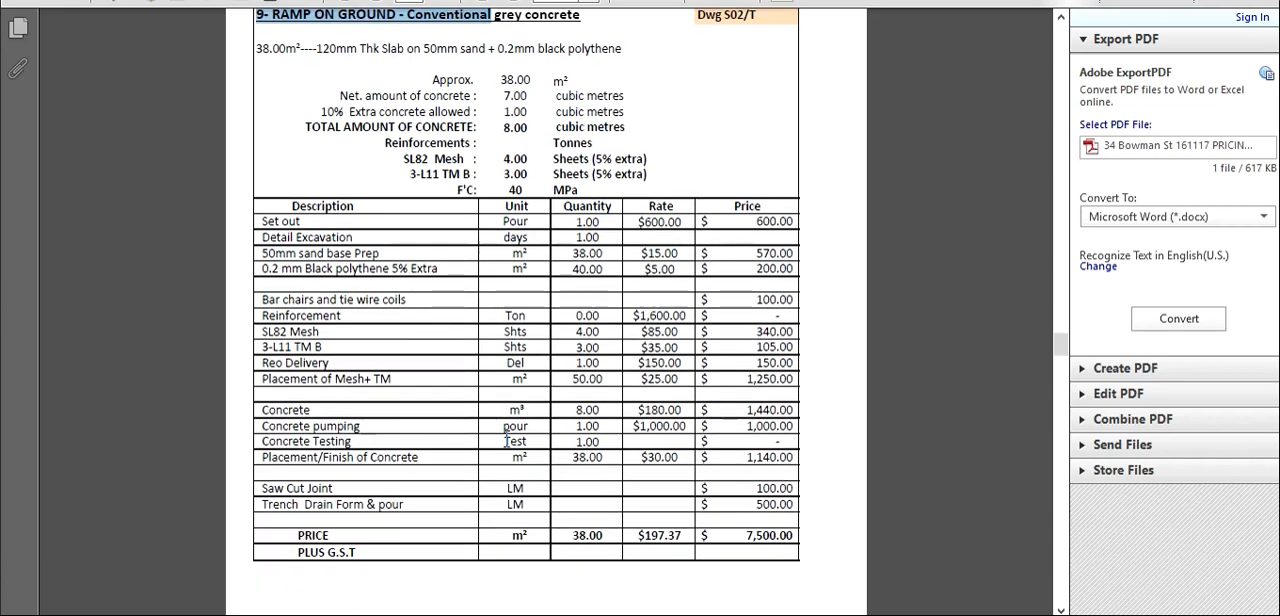
- Switch back to the Cretek Concrete site and delete the second attribute row, with rate 22, from the Ram on ground category
left_click(443, 592)
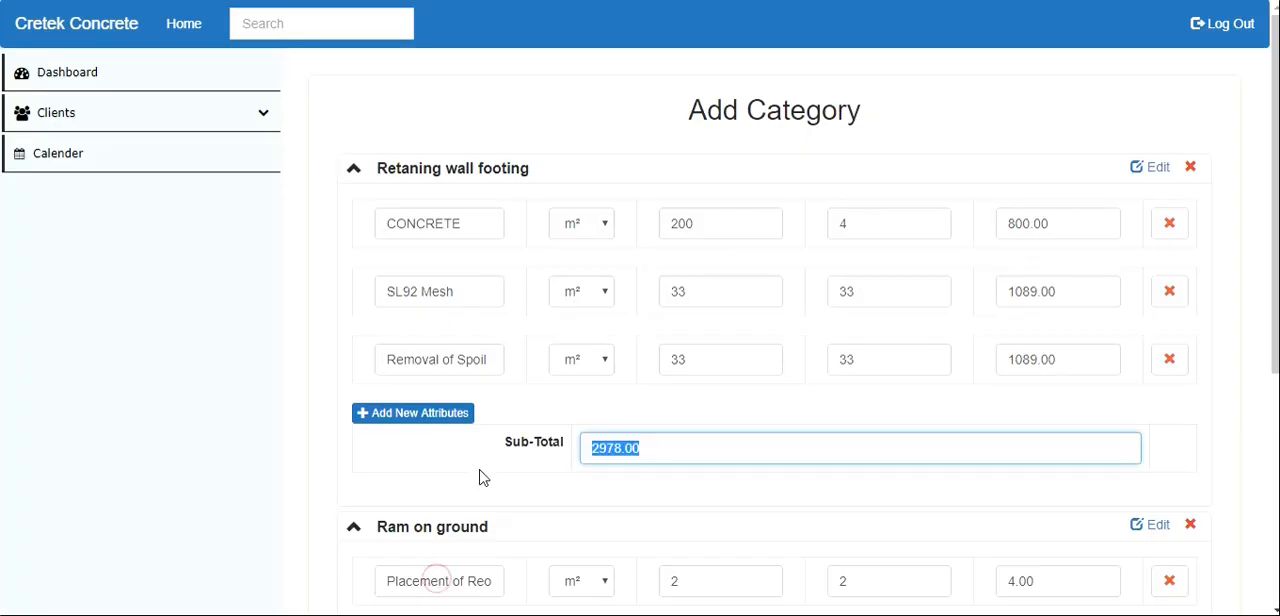
scroll(494, 400, "down", 1)
scroll(494, 400, "down", 1)
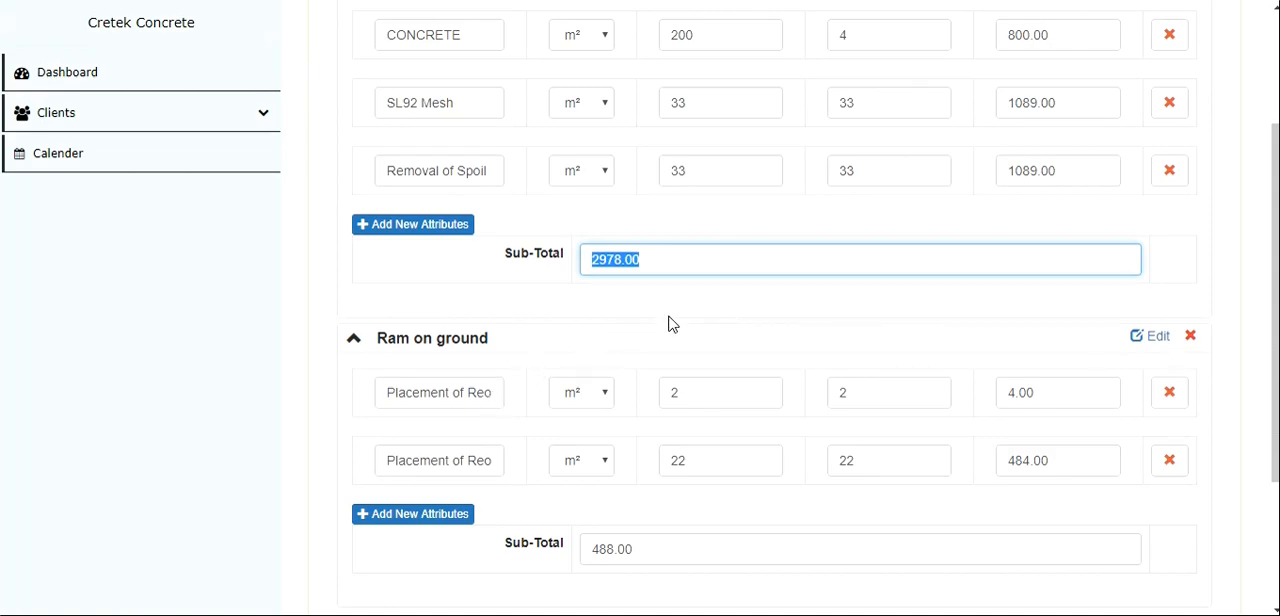
scroll(669, 323, "up", 2)
scroll(669, 323, "down", 3)
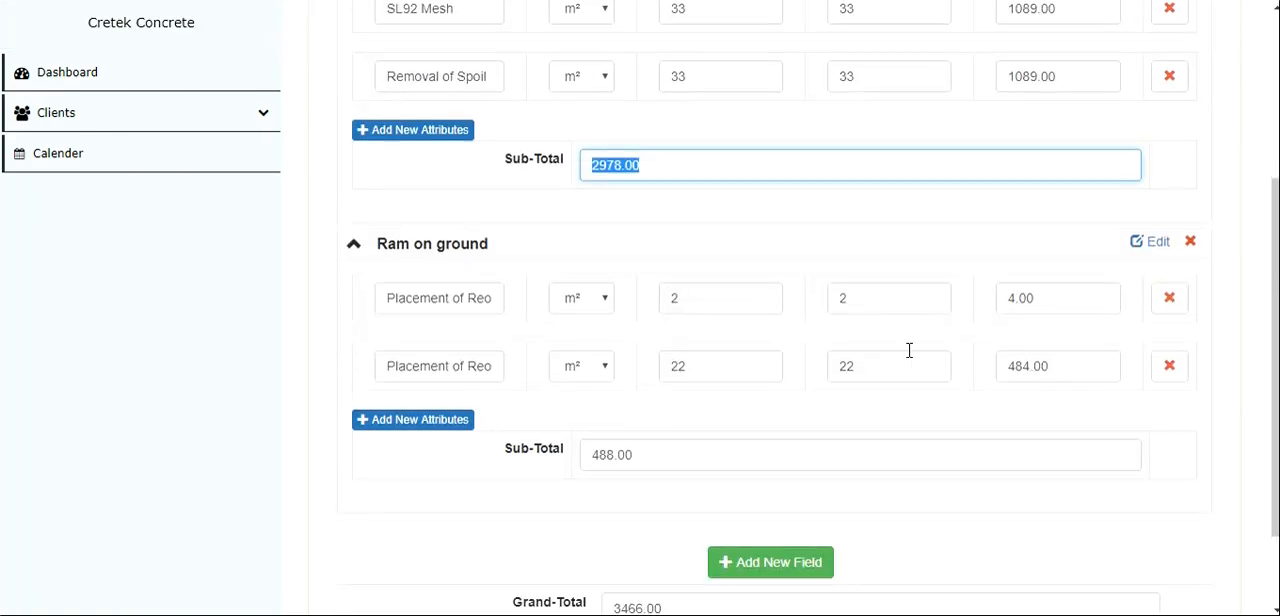
left_click(1168, 367)
scroll(677, 323, "down", 1)
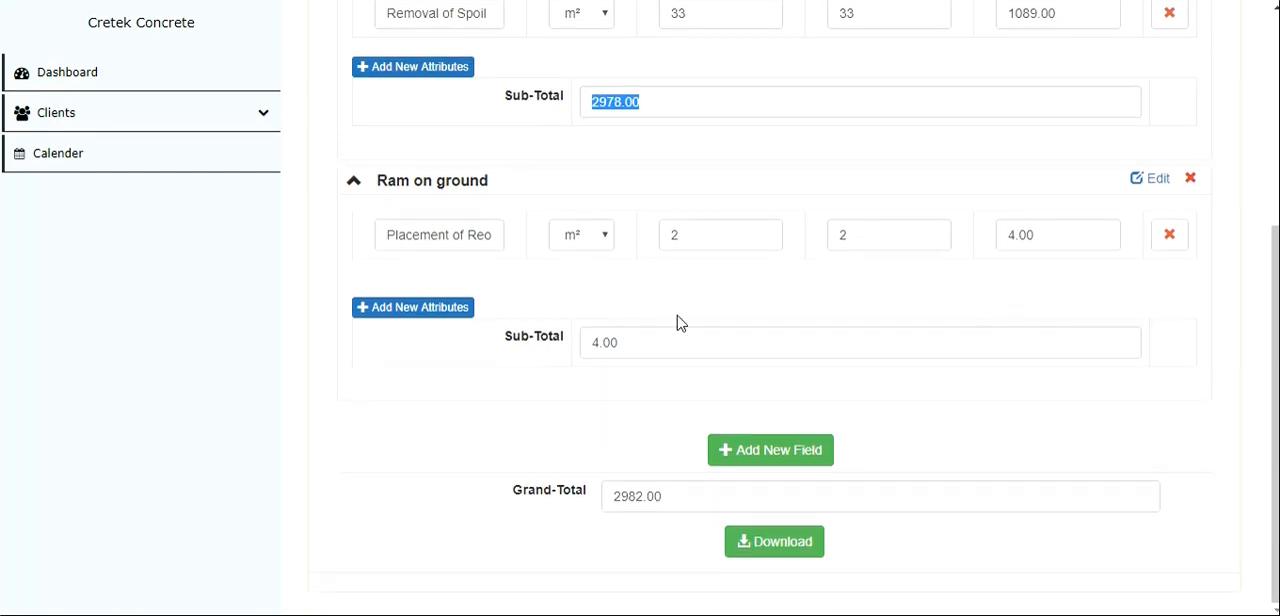
- Compare the recalculated grand total with the sub-totals and item prices of both categories
scroll(637, 323, "up", 2)
scroll(631, 403, "down", 2)
double_click(619, 507)
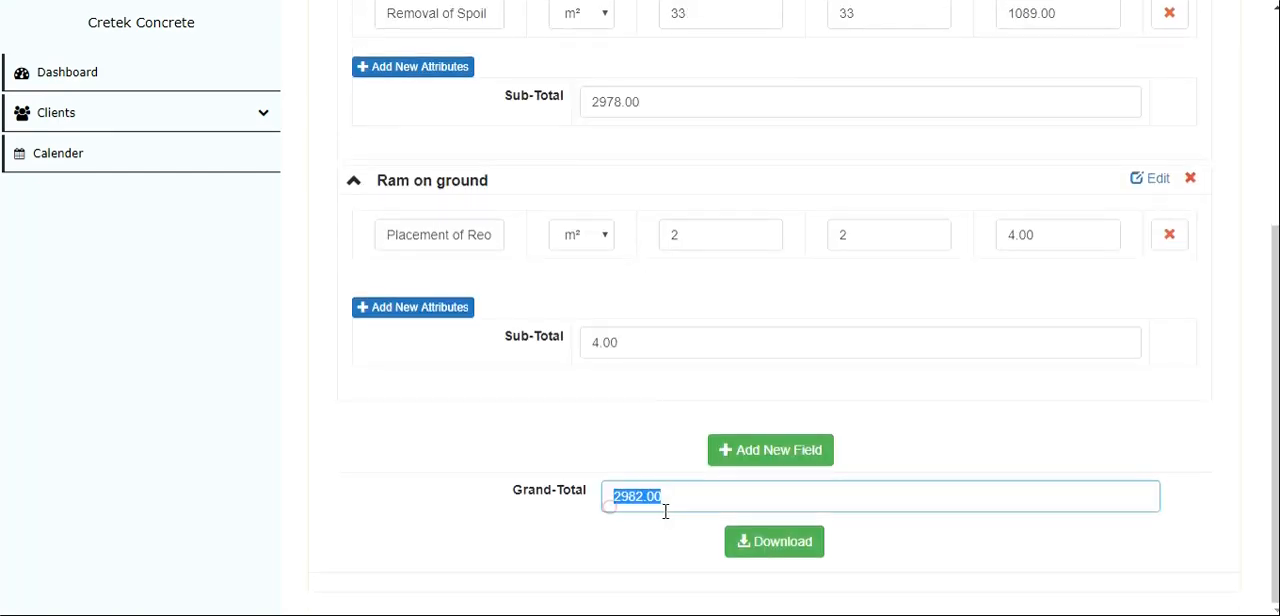
scroll(597, 346, "up", 2)
left_click_drag(589, 297, 651, 295)
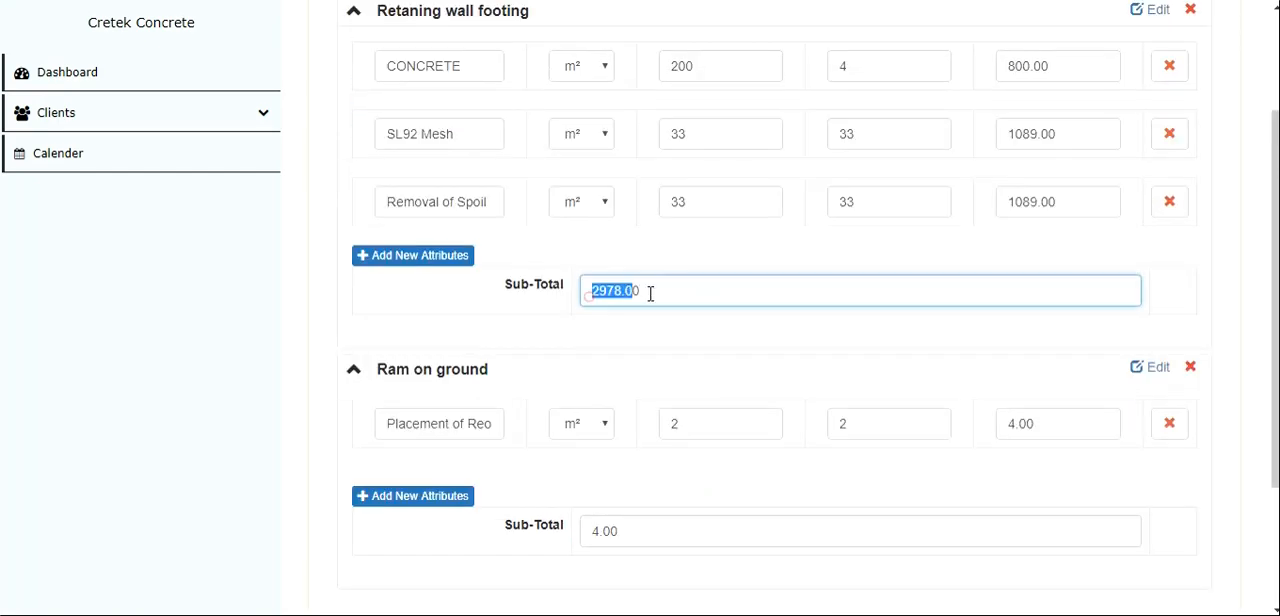
scroll(651, 295, "up", 2)
scroll(651, 298, "down", 4)
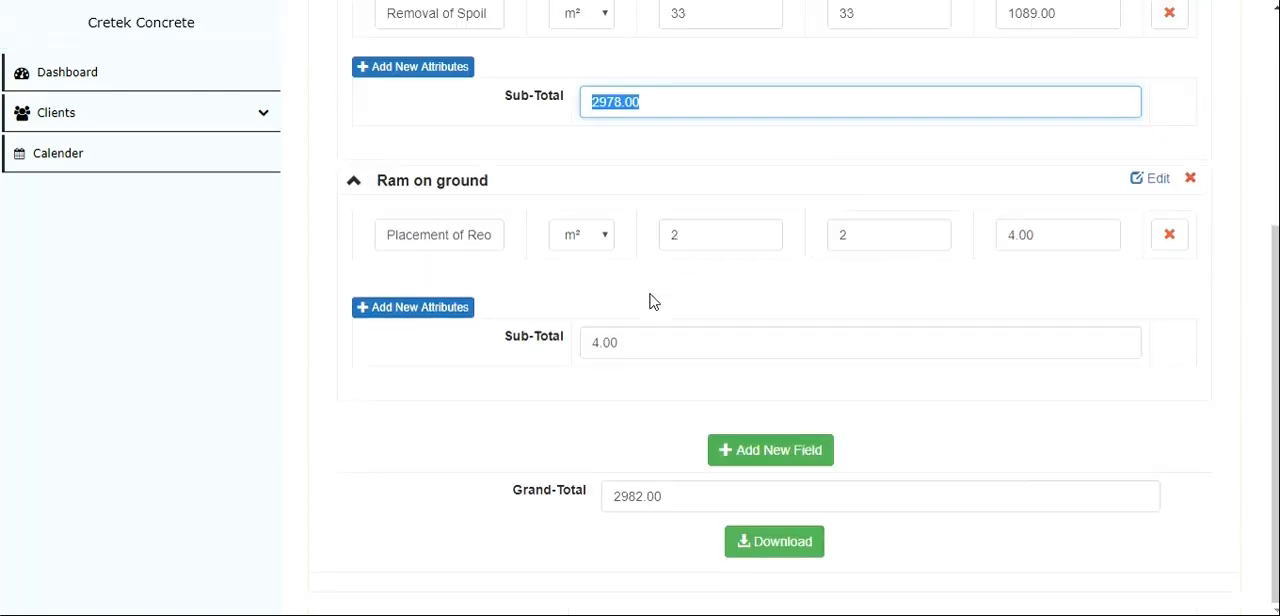
scroll(651, 301, "up", 3)
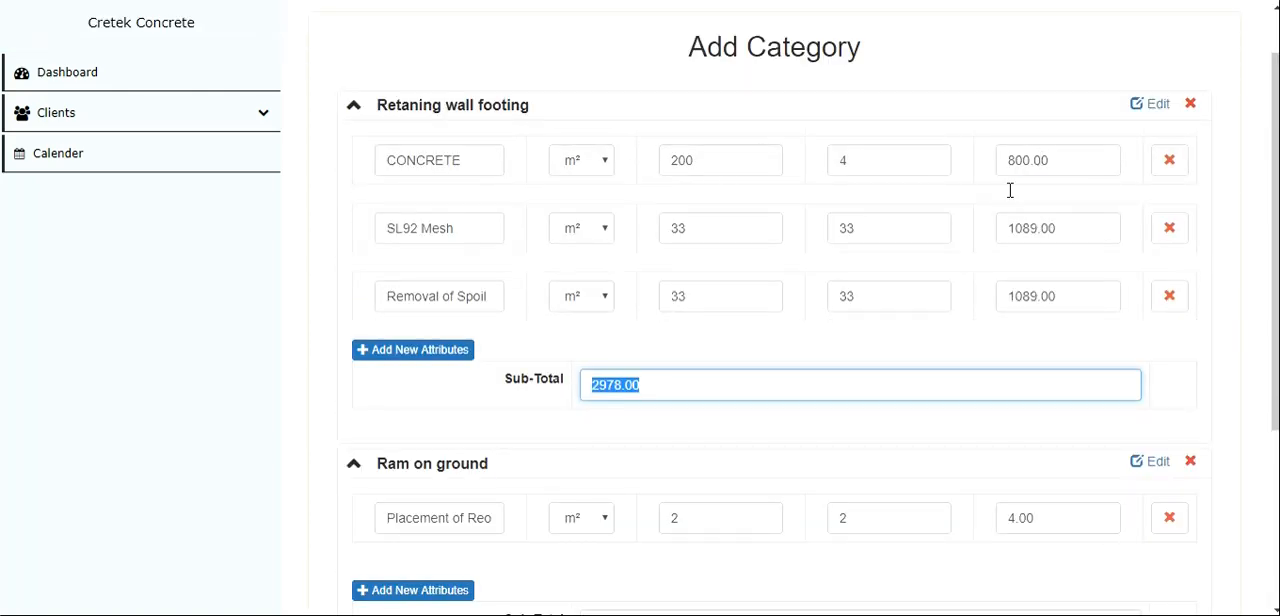
scroll(1010, 190, "down", 3)
scroll(901, 245, "up", 4)
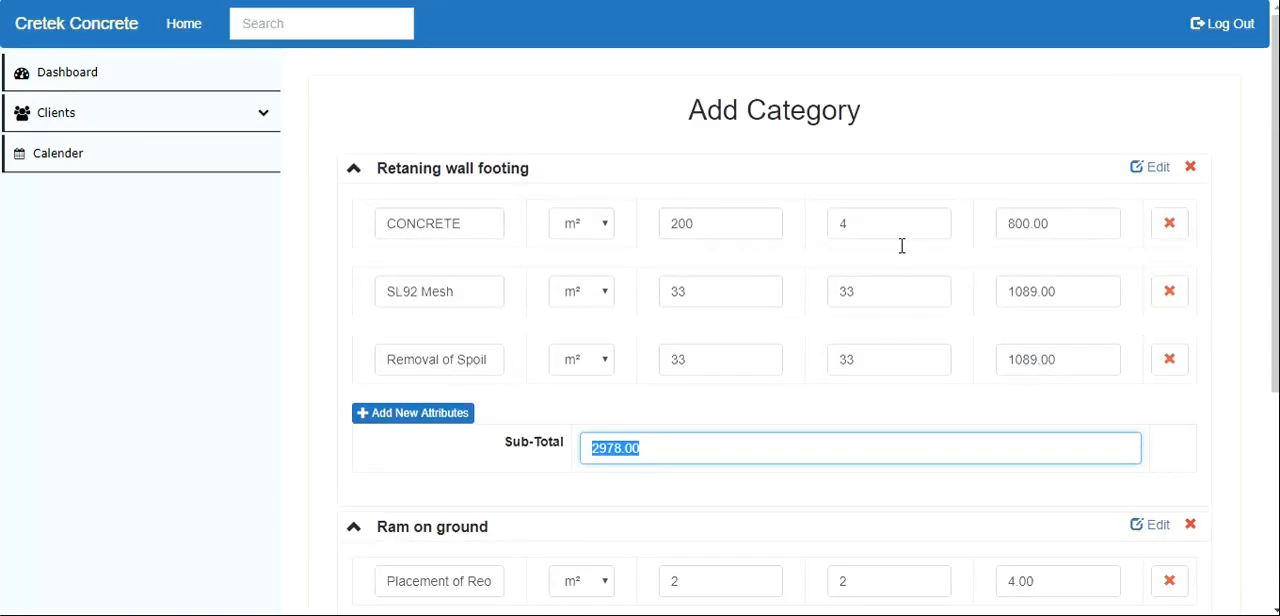
scroll(901, 245, "down", 3)
scroll(903, 251, "up", 2)
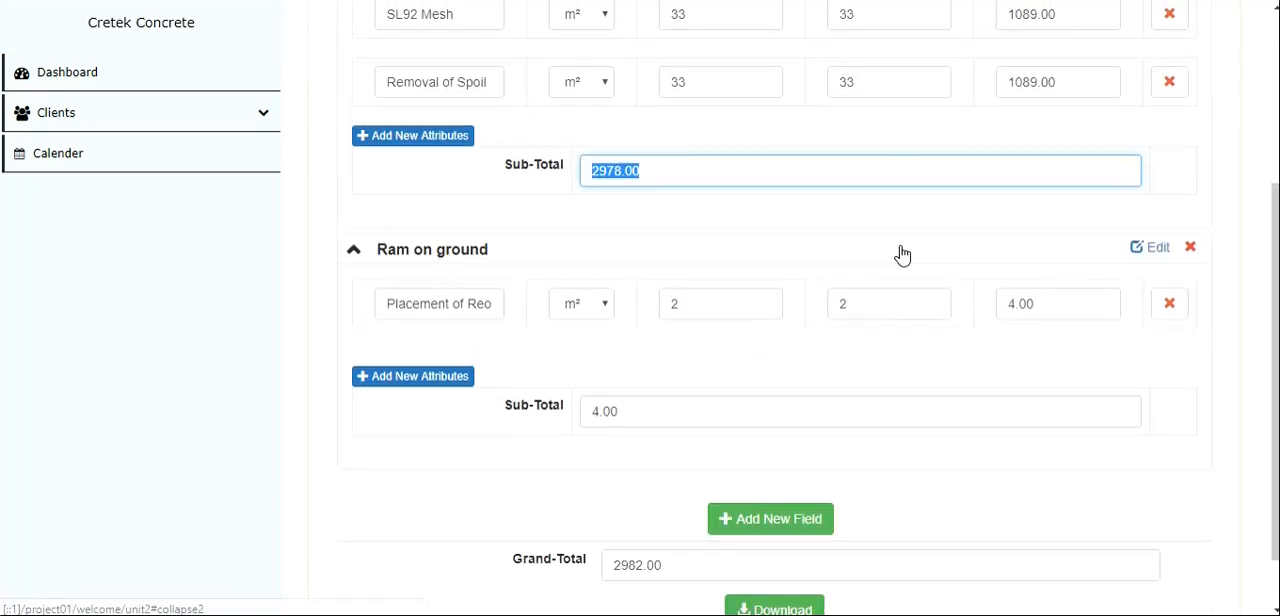
- Check the item rows and totals of both categories and download the quote as a PDF
scroll(903, 252, "down", 3)
scroll(902, 248, "up", 3)
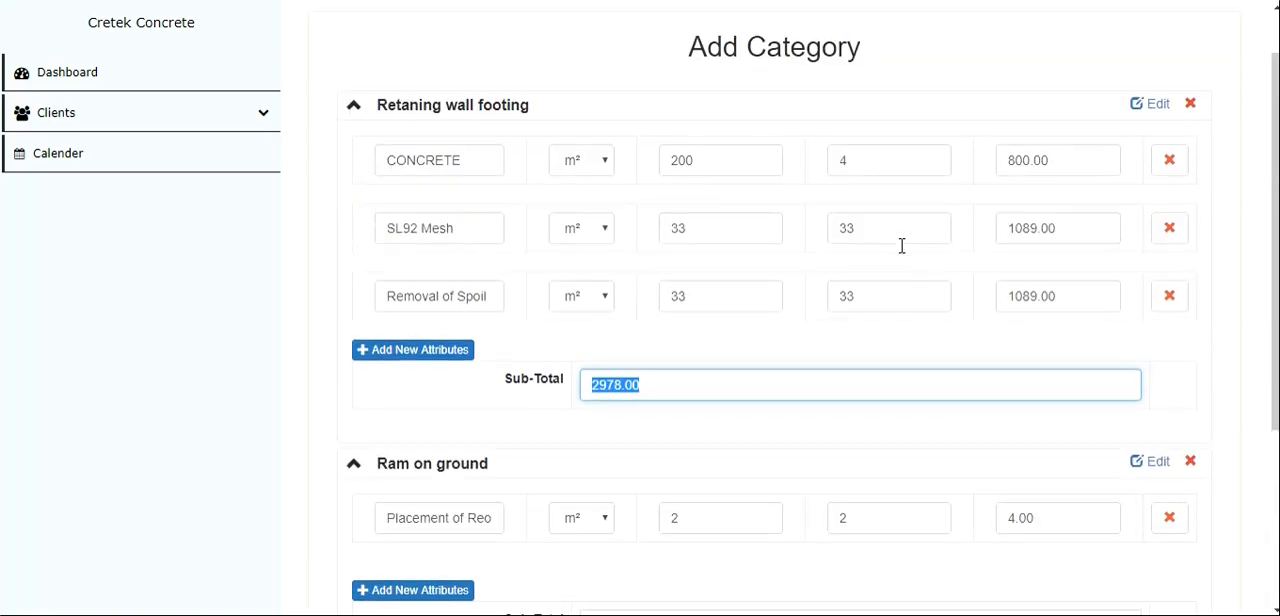
scroll(901, 245, "up", 1)
scroll(902, 250, "down", 4)
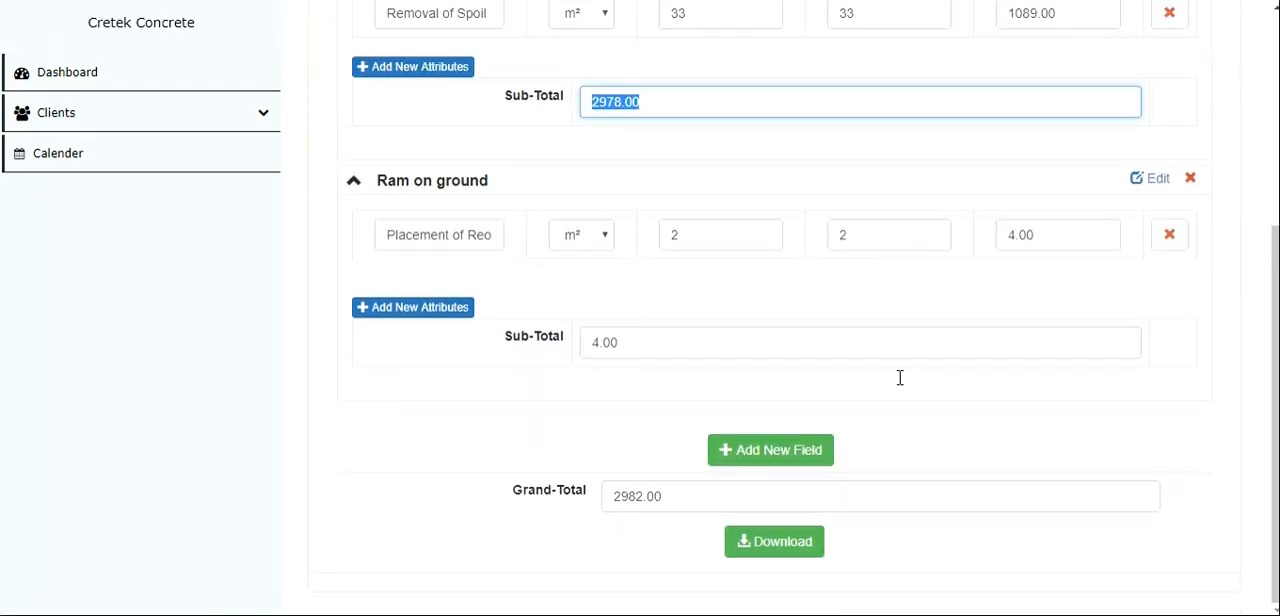
left_click(782, 551)
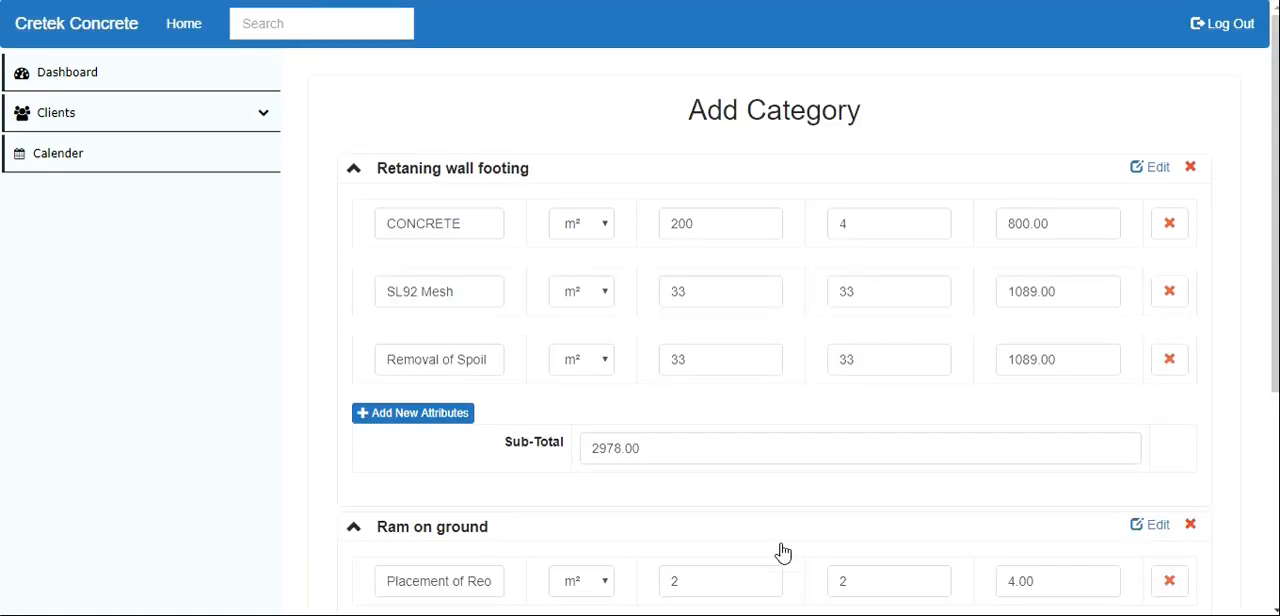
- Switch to Adobe Reader and examine the category rows, sub-totals and grand total in the downloaded quote PDF
mouse_move(531, 615)
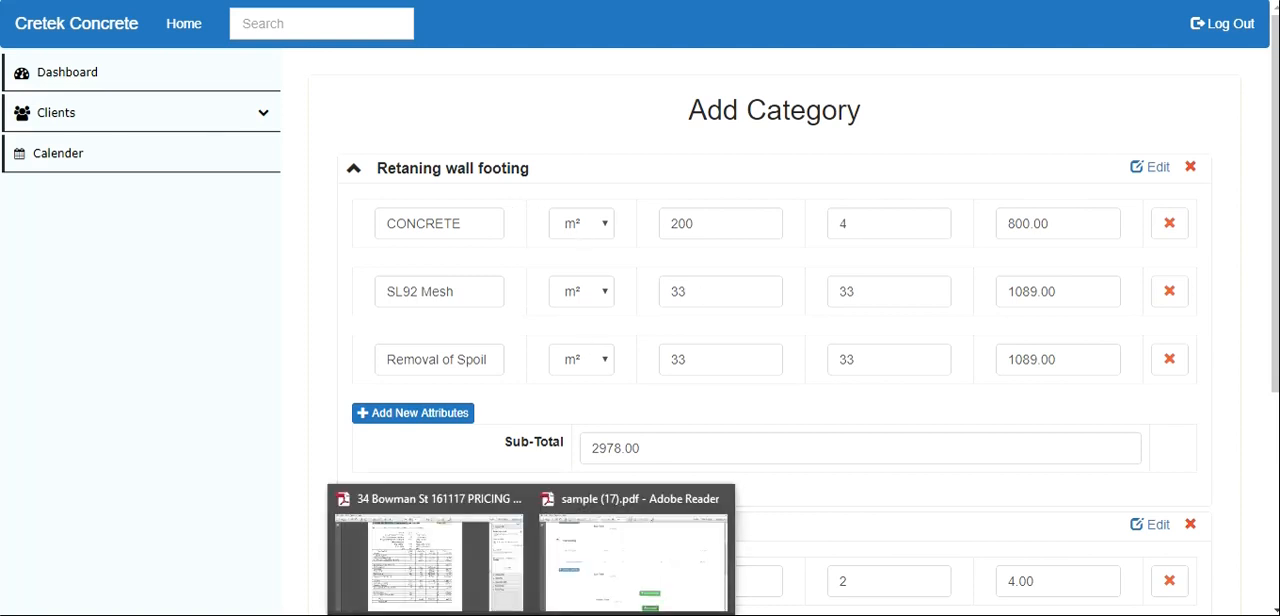
left_click(597, 590)
scroll(483, 190, "down", 3)
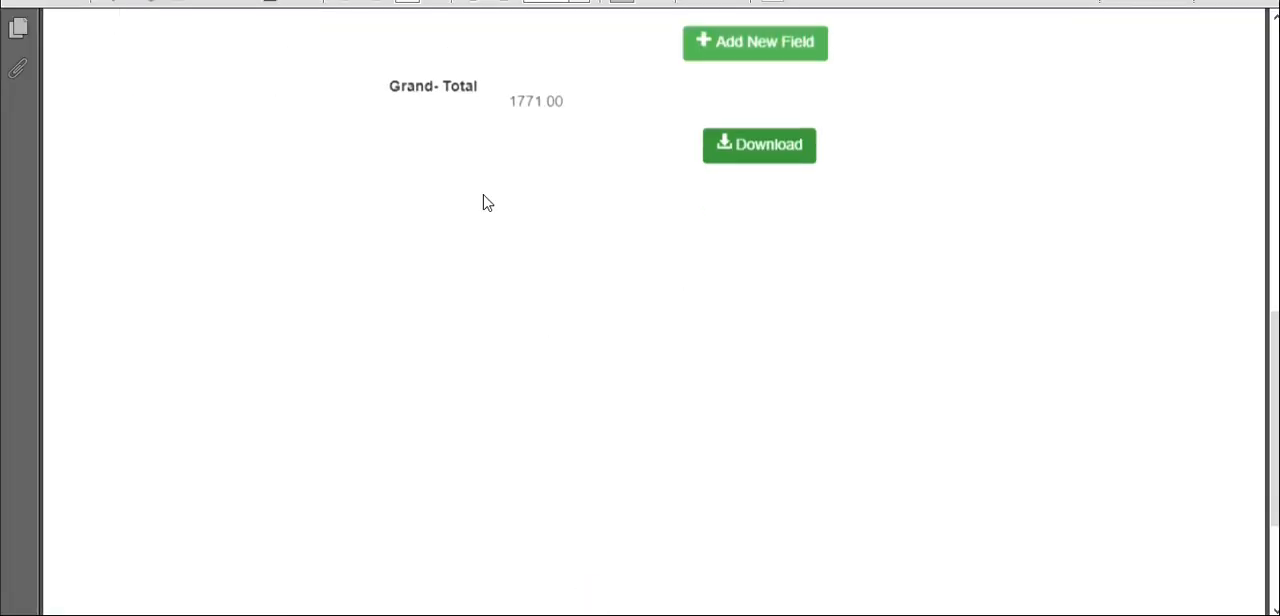
scroll(483, 198, "up", 10)
scroll(481, 195, "up", 5)
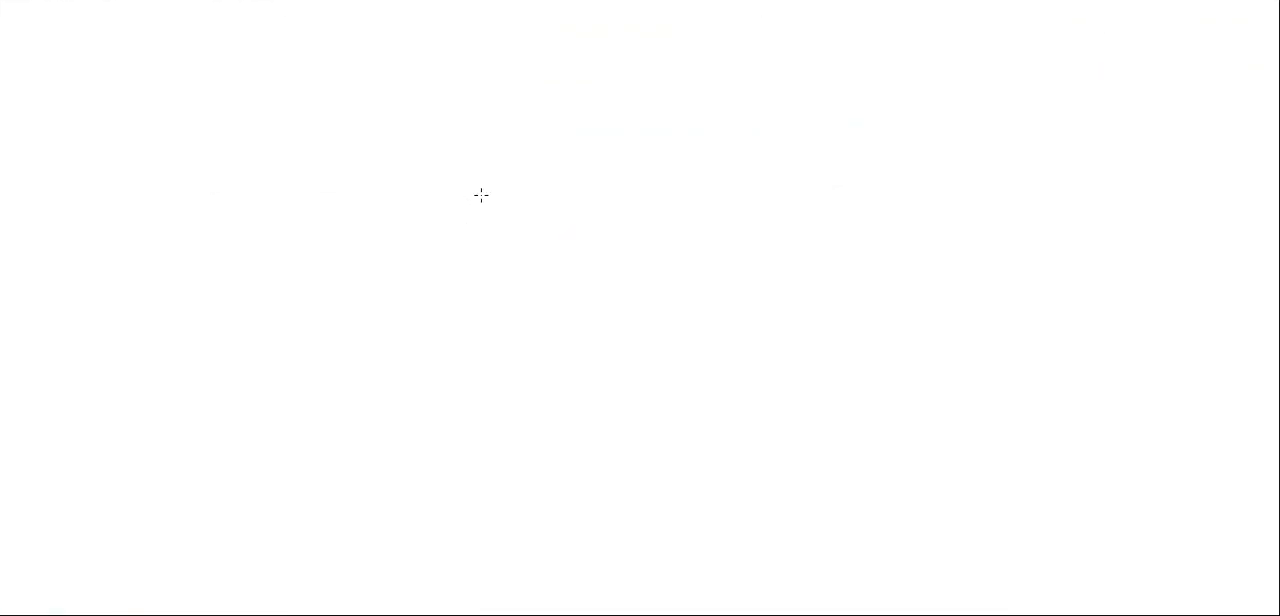
scroll(481, 195, "down", 10)
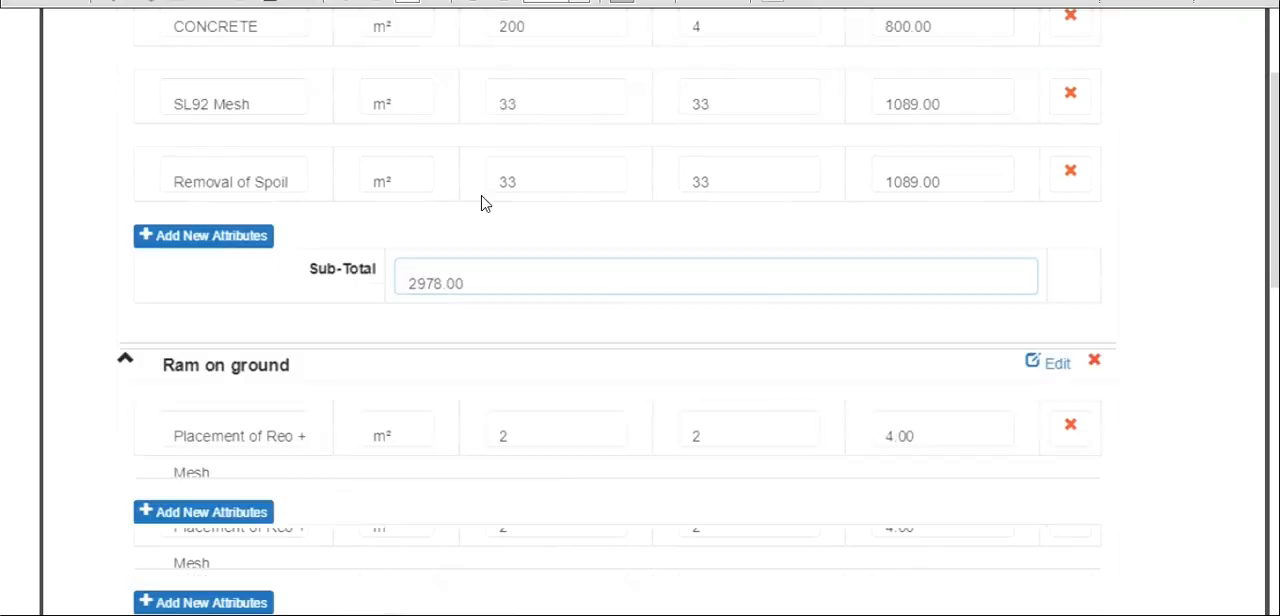
scroll(468, 272, "up", 8)
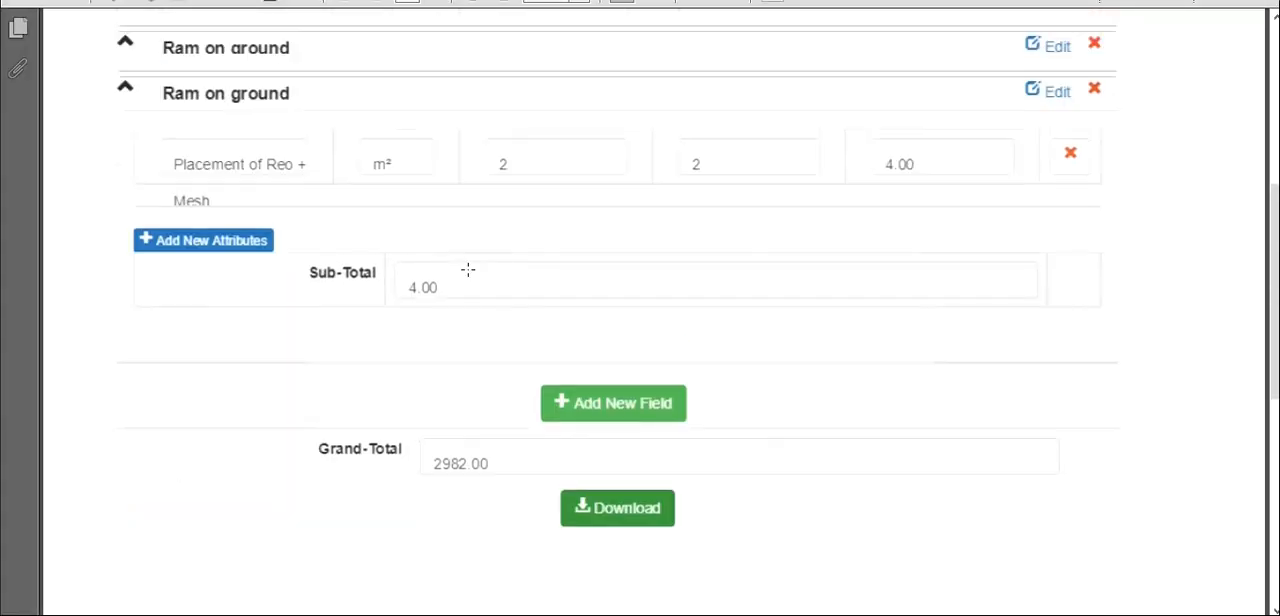
mouse_move(650, 545)
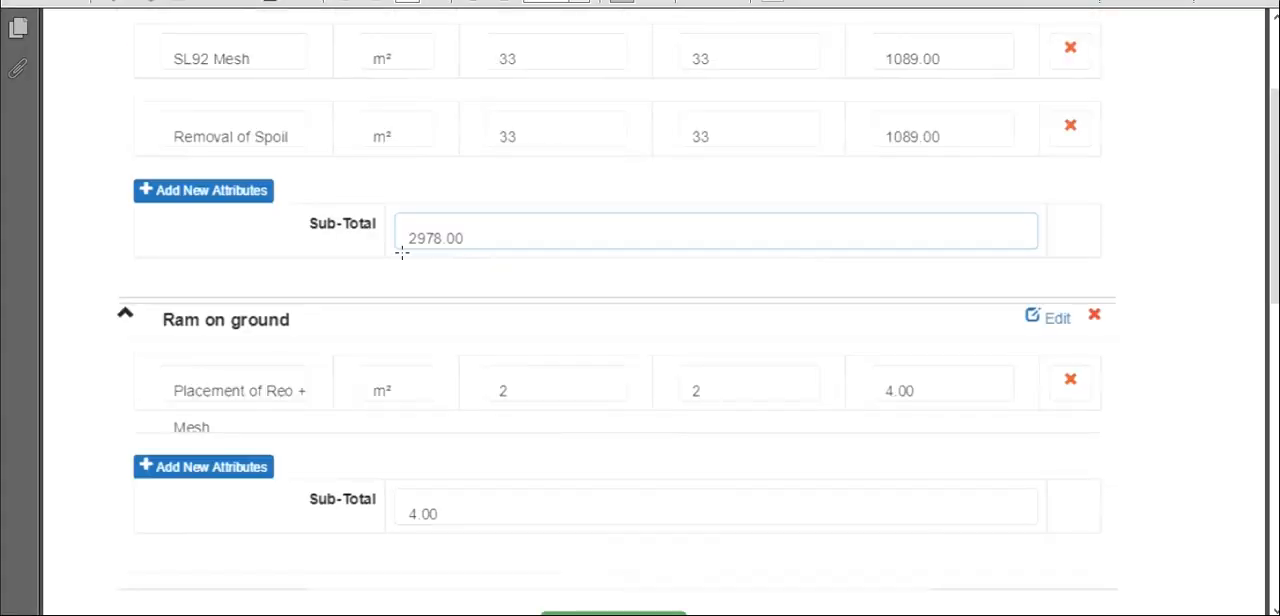
scroll(400, 251, "up", 2)
scroll(400, 251, "up", 2)
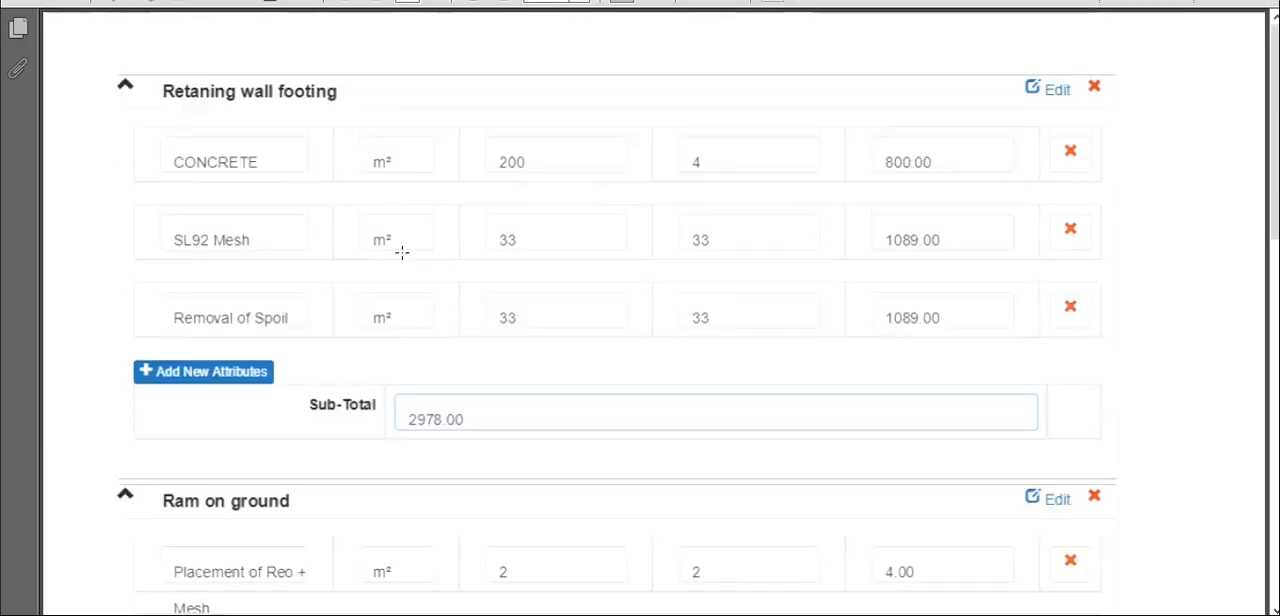
scroll(400, 251, "down", 8)
scroll(401, 252, "down", 3)
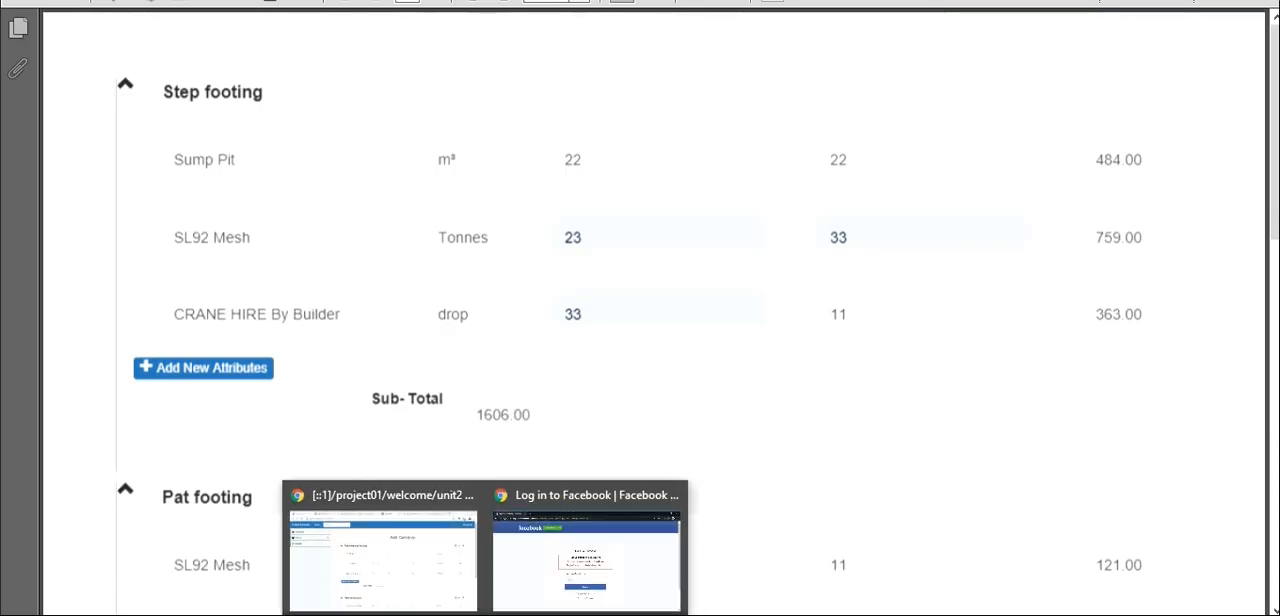
- Switch back to the Cretek Concrete site, open the client list and search it for "ro", checking the matching first name
left_click(438, 576)
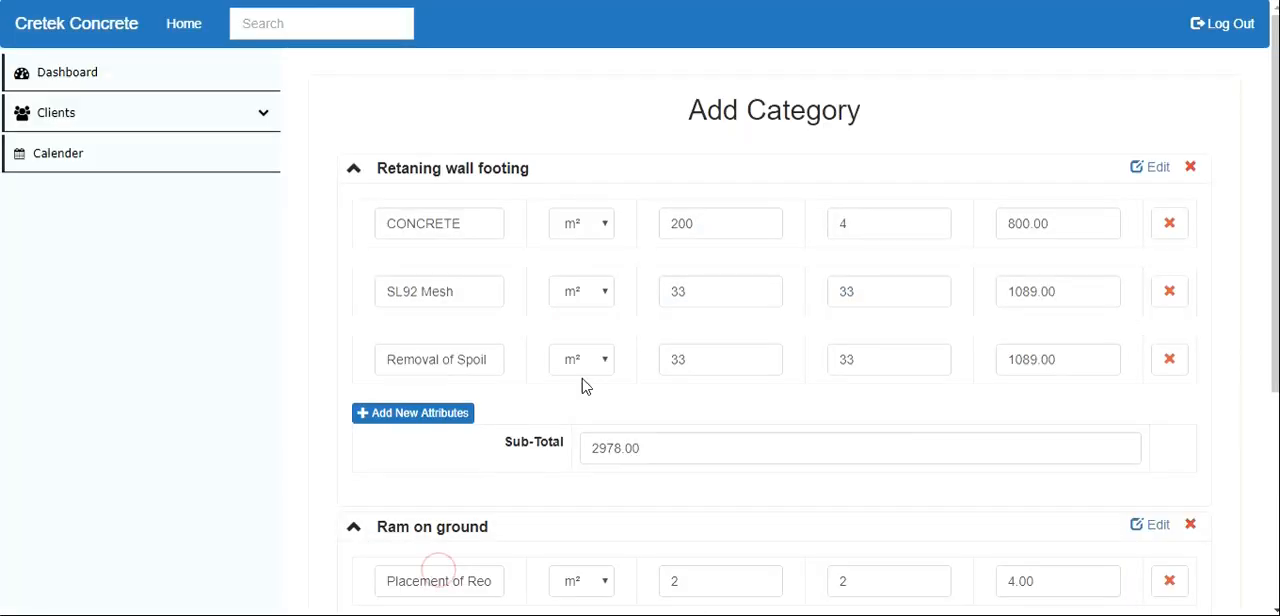
left_click(184, 30)
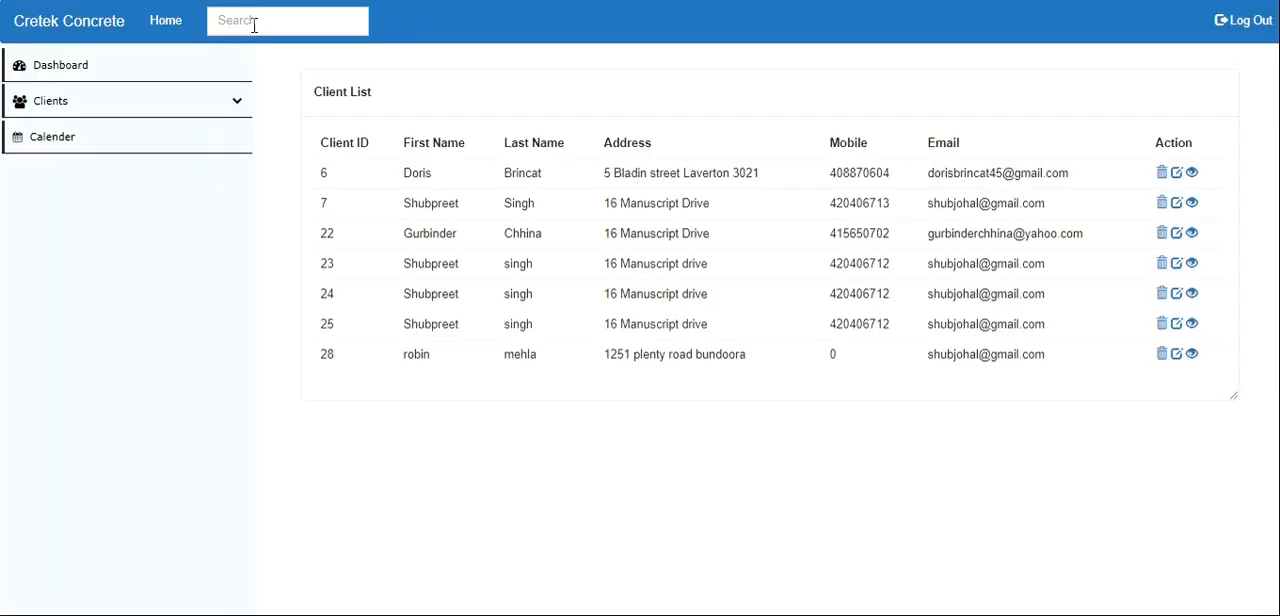
left_click(341, 26)
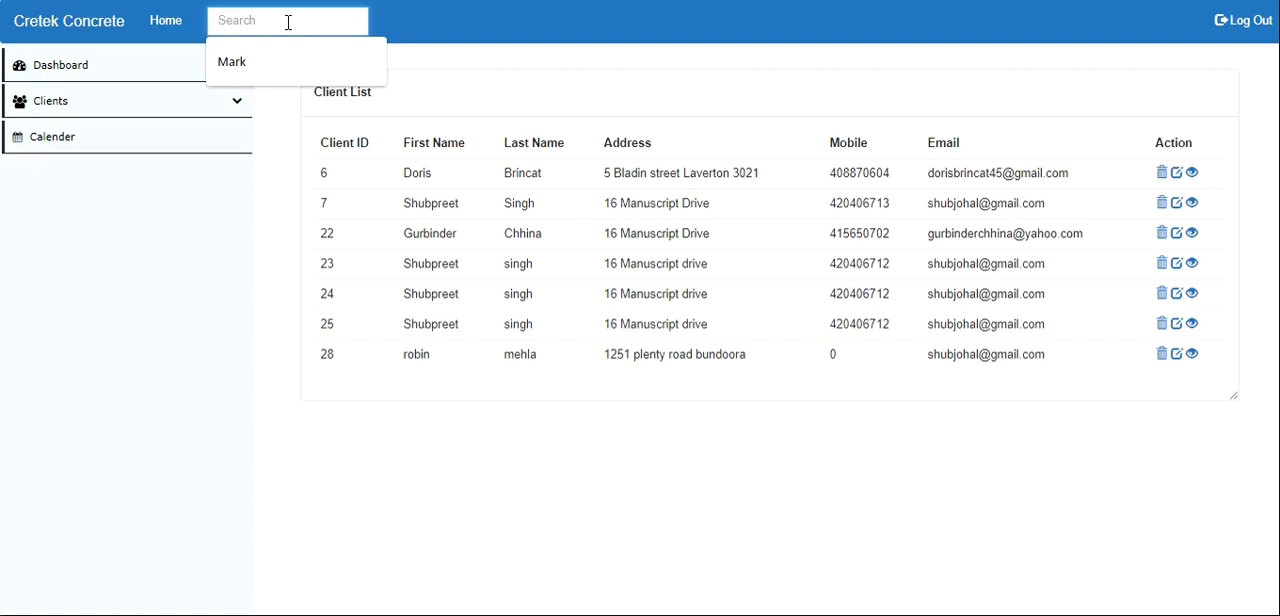
type("r")
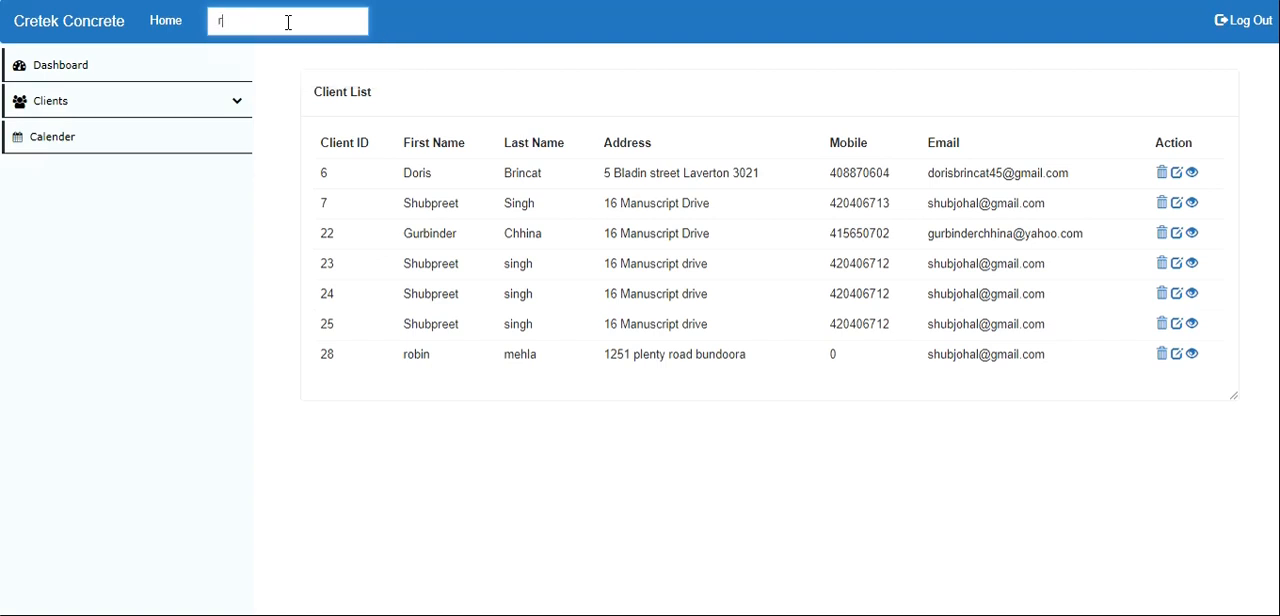
key("BackSpace")
type("ro")
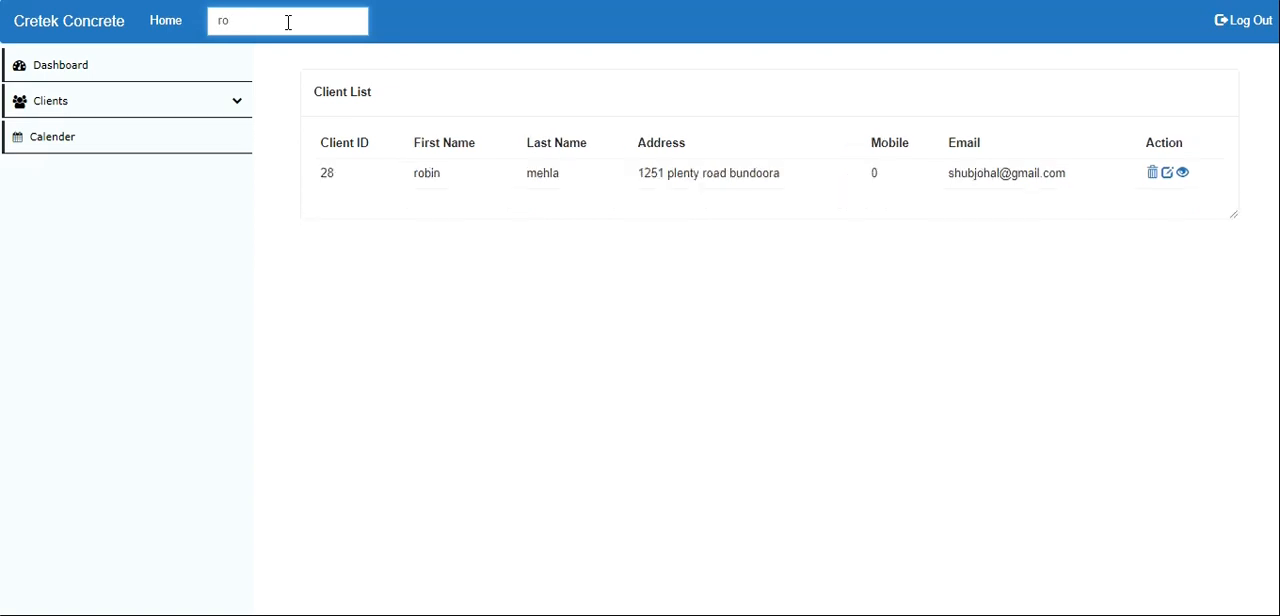
left_click_drag(399, 183, 522, 188)
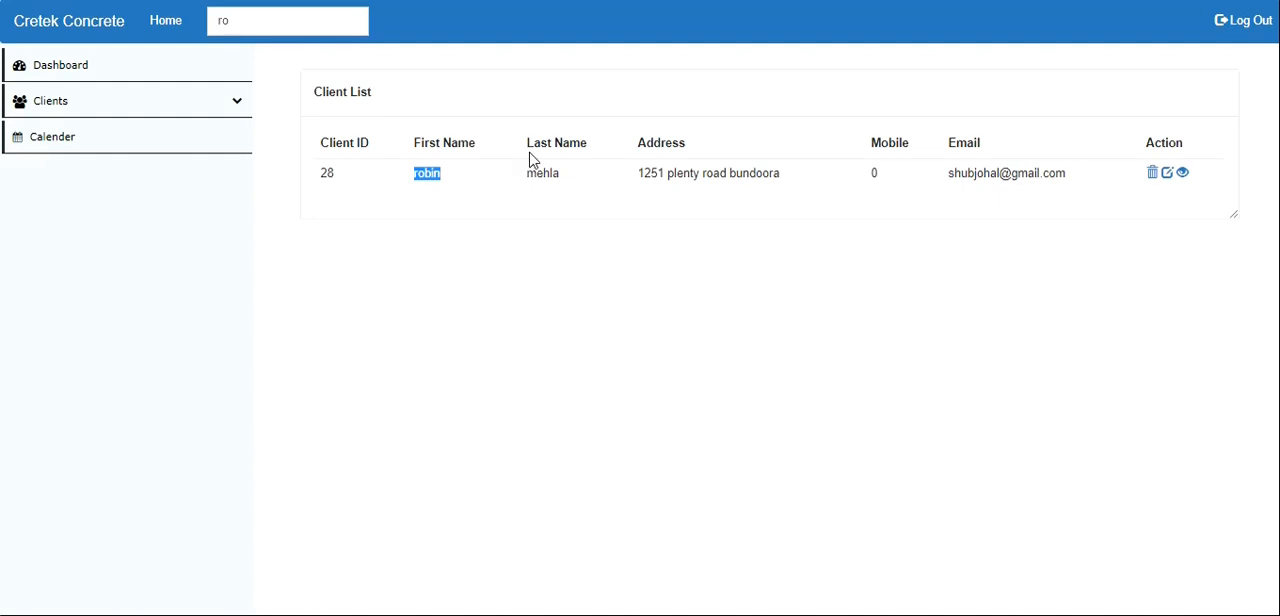
- Clear the search term to restore the full client list
left_click(245, 18)
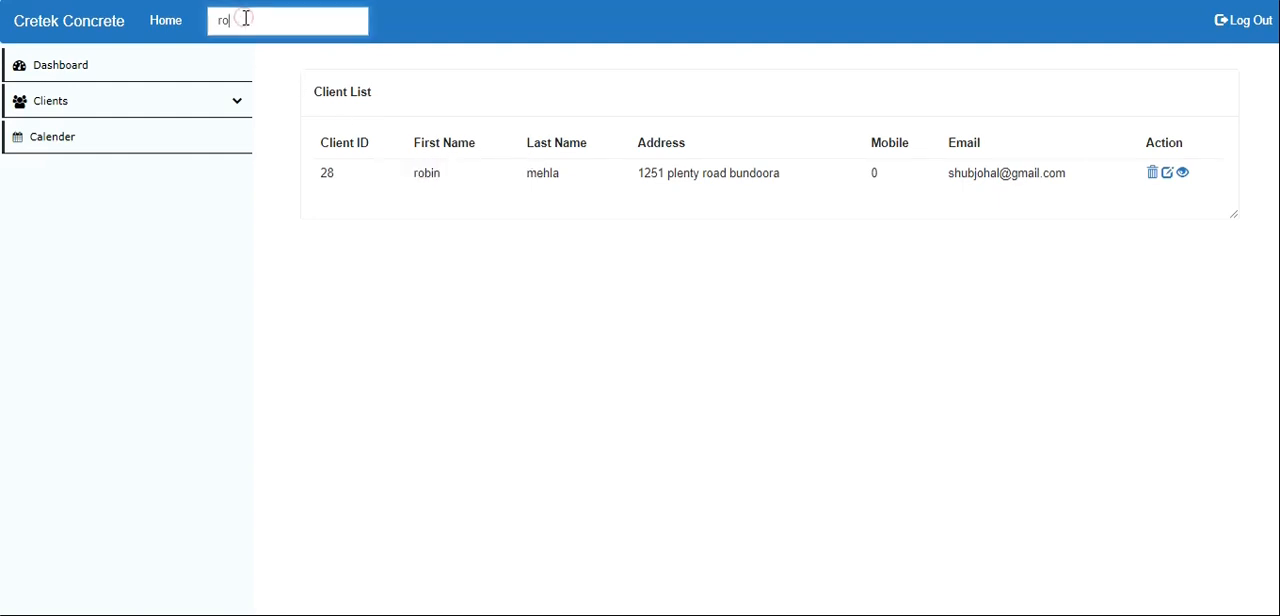
key("BackSpace")
key("BackSpace")
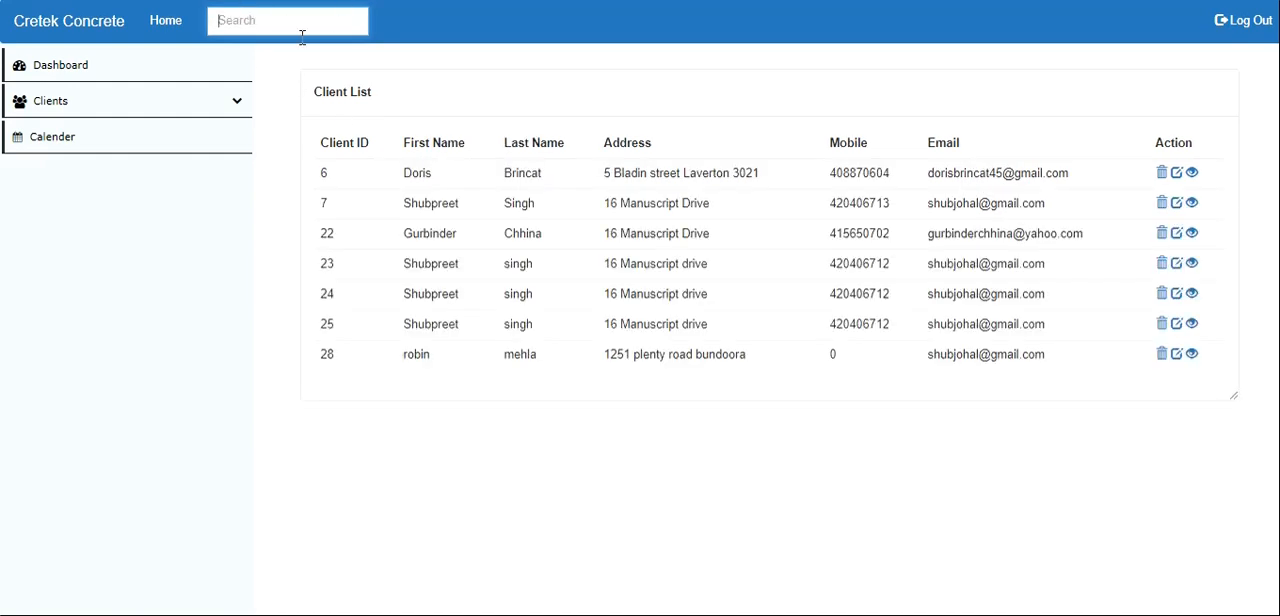
- Open the calendar and add an event titled "Have meeting with client" on 13 June 2019
left_click(230, 101)
left_click(50, 145)
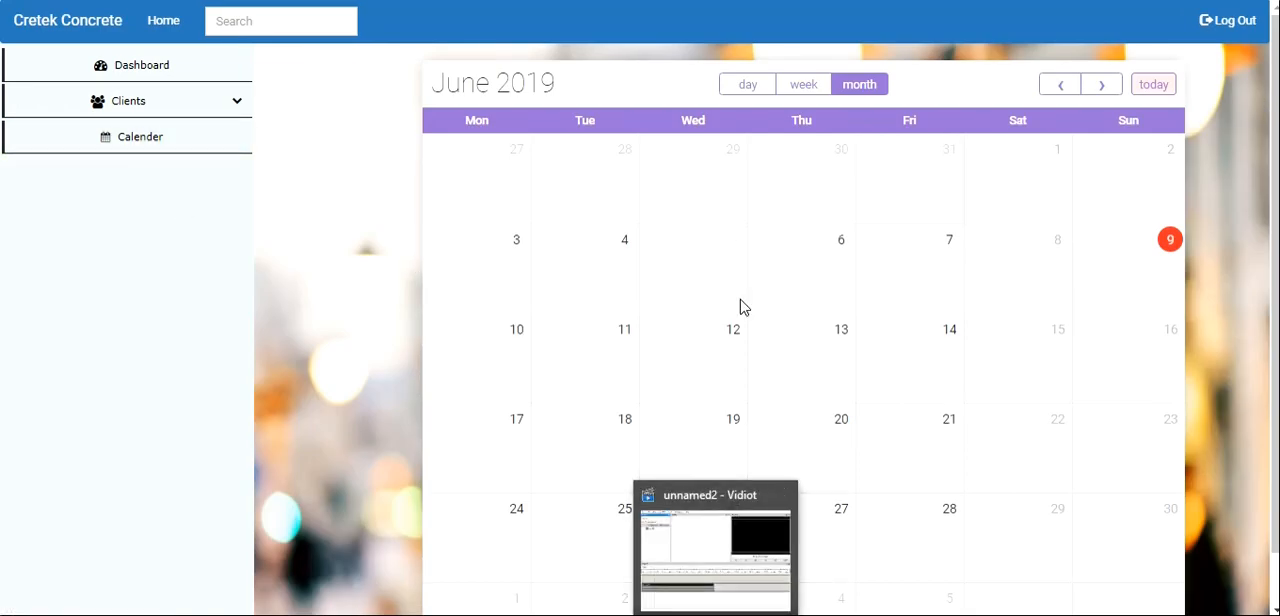
left_click(791, 370)
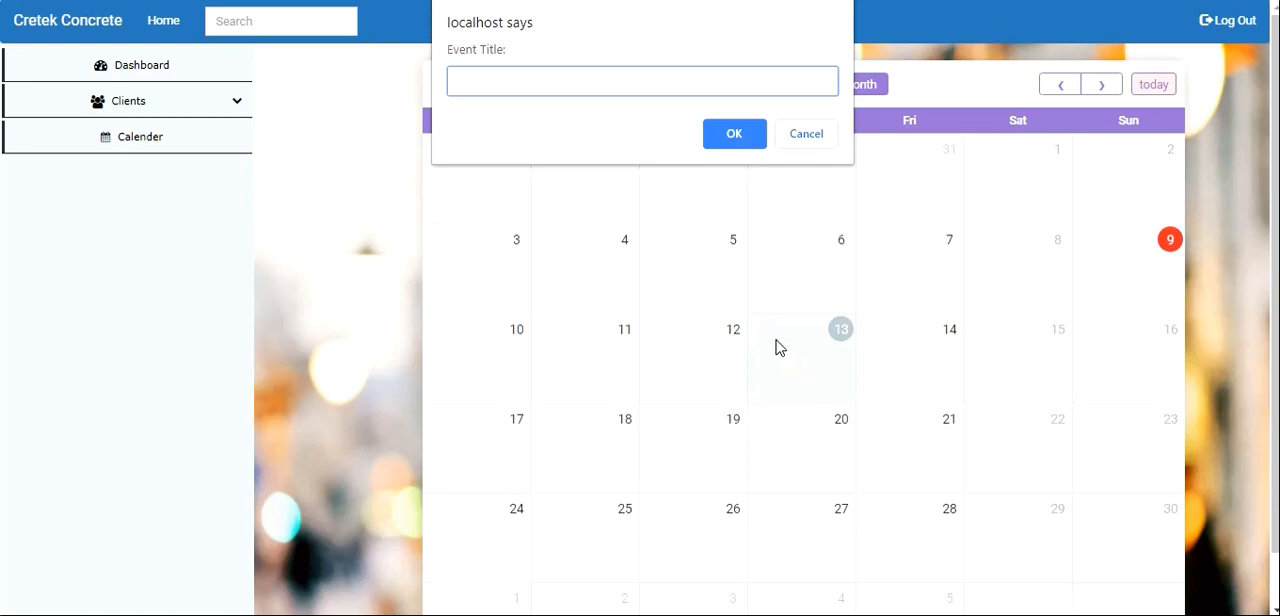
type("Have meeting with c")
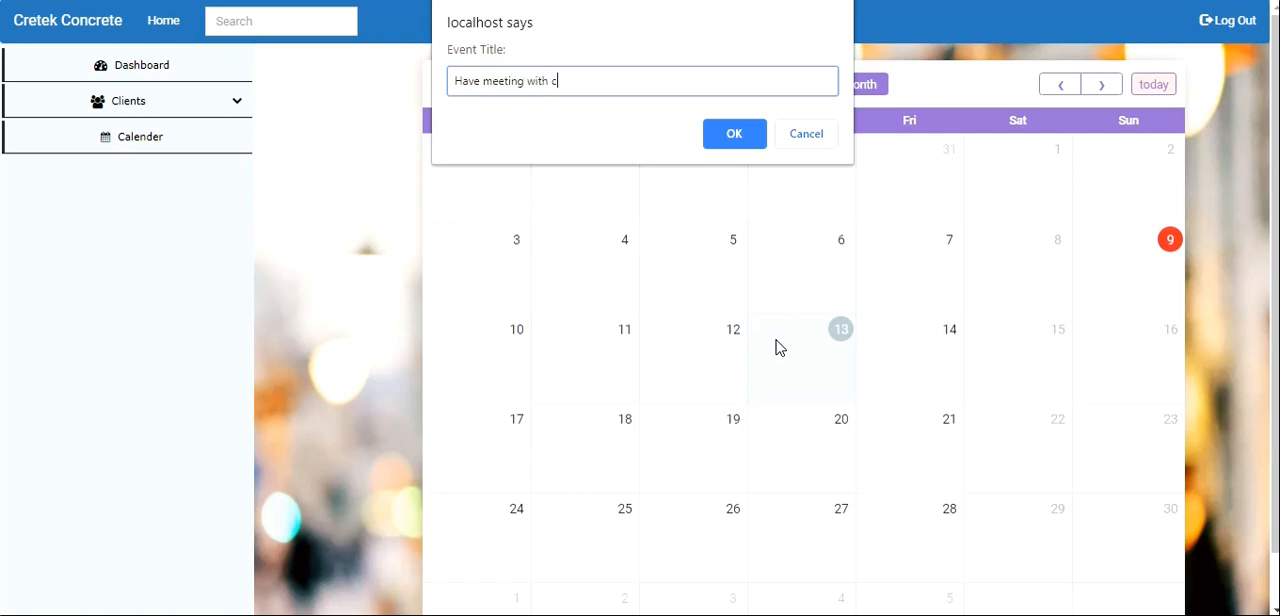
type("lient")
left_click(737, 134)
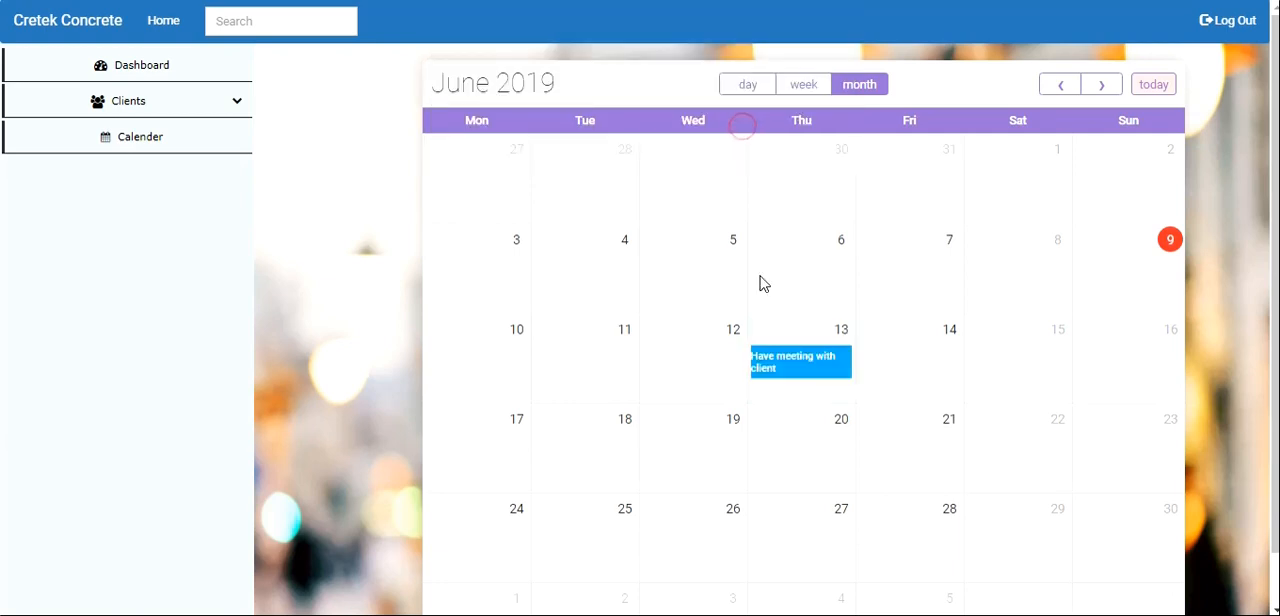
left_click(841, 331)
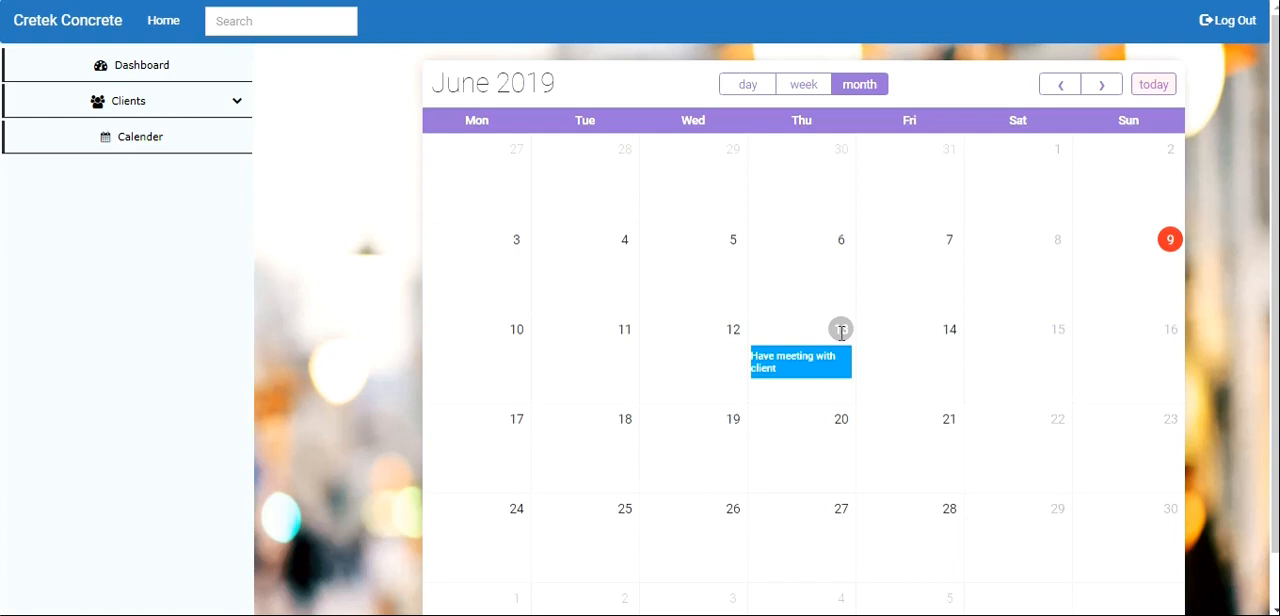
- Return to the client list and log out of the site
left_click(162, 21)
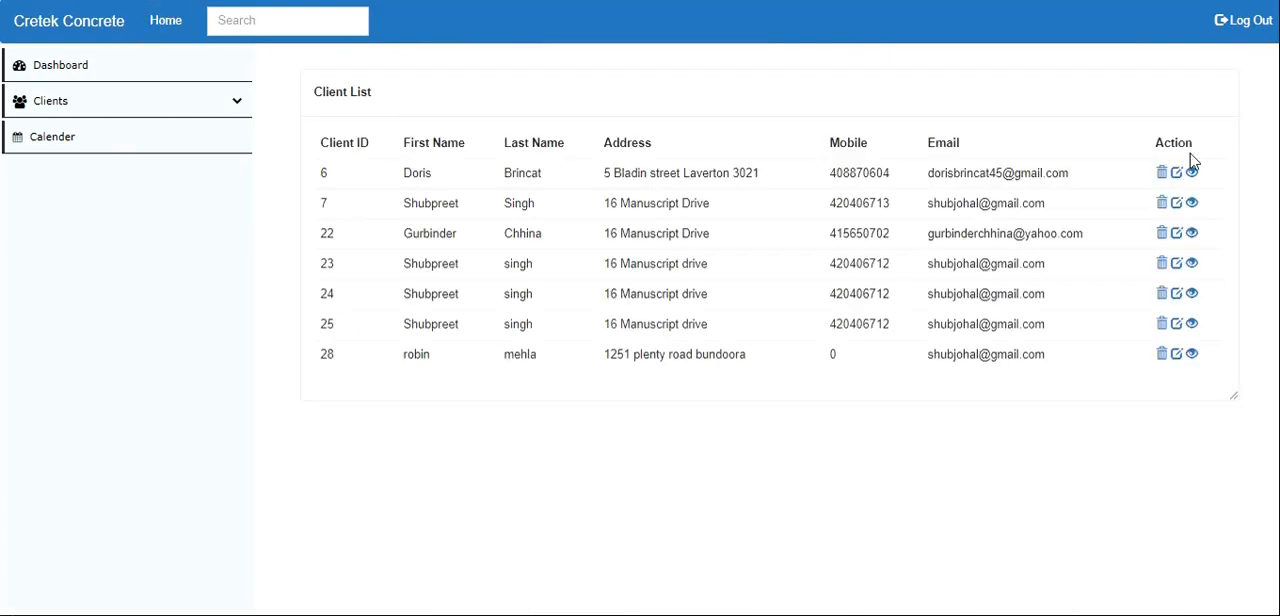
left_click(1250, 33)
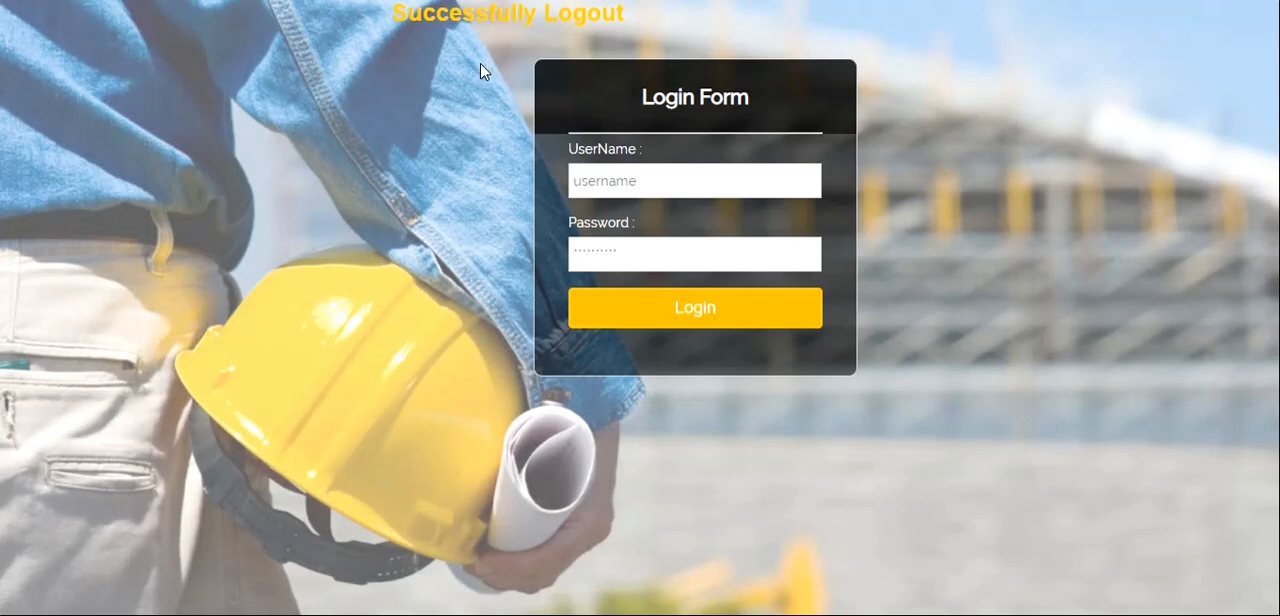
- Highlight the logout message above the login form and dismiss the low-battery notice
left_click_drag(517, 43, 918, 409)
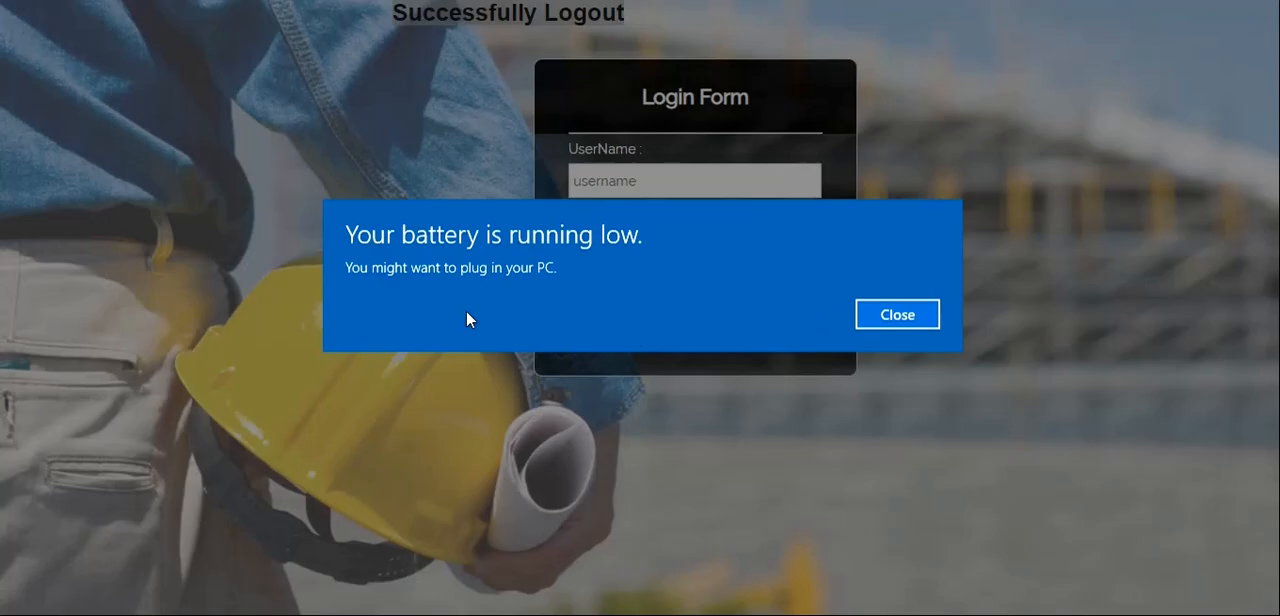
left_click(914, 320)
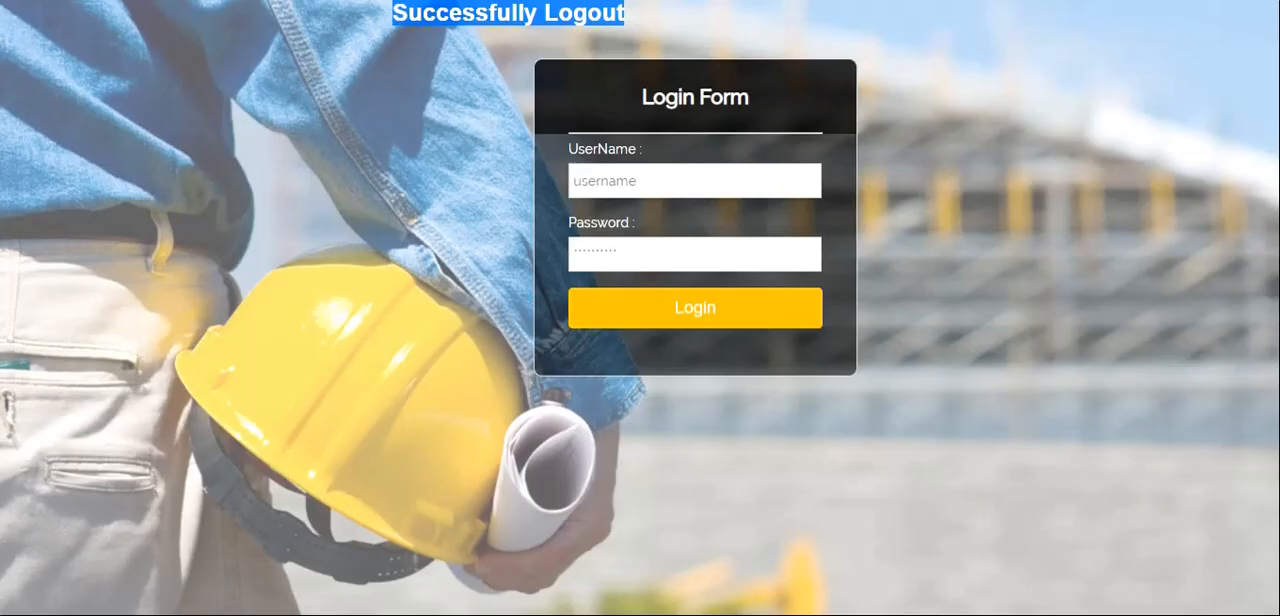
mouse_move(715, 615)
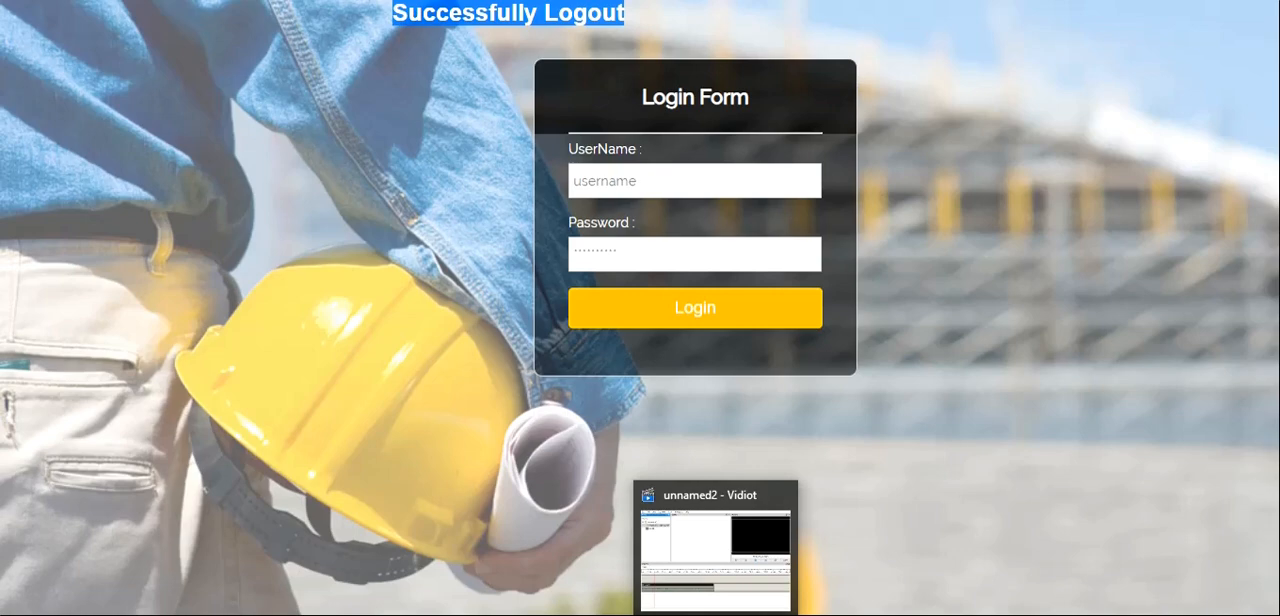